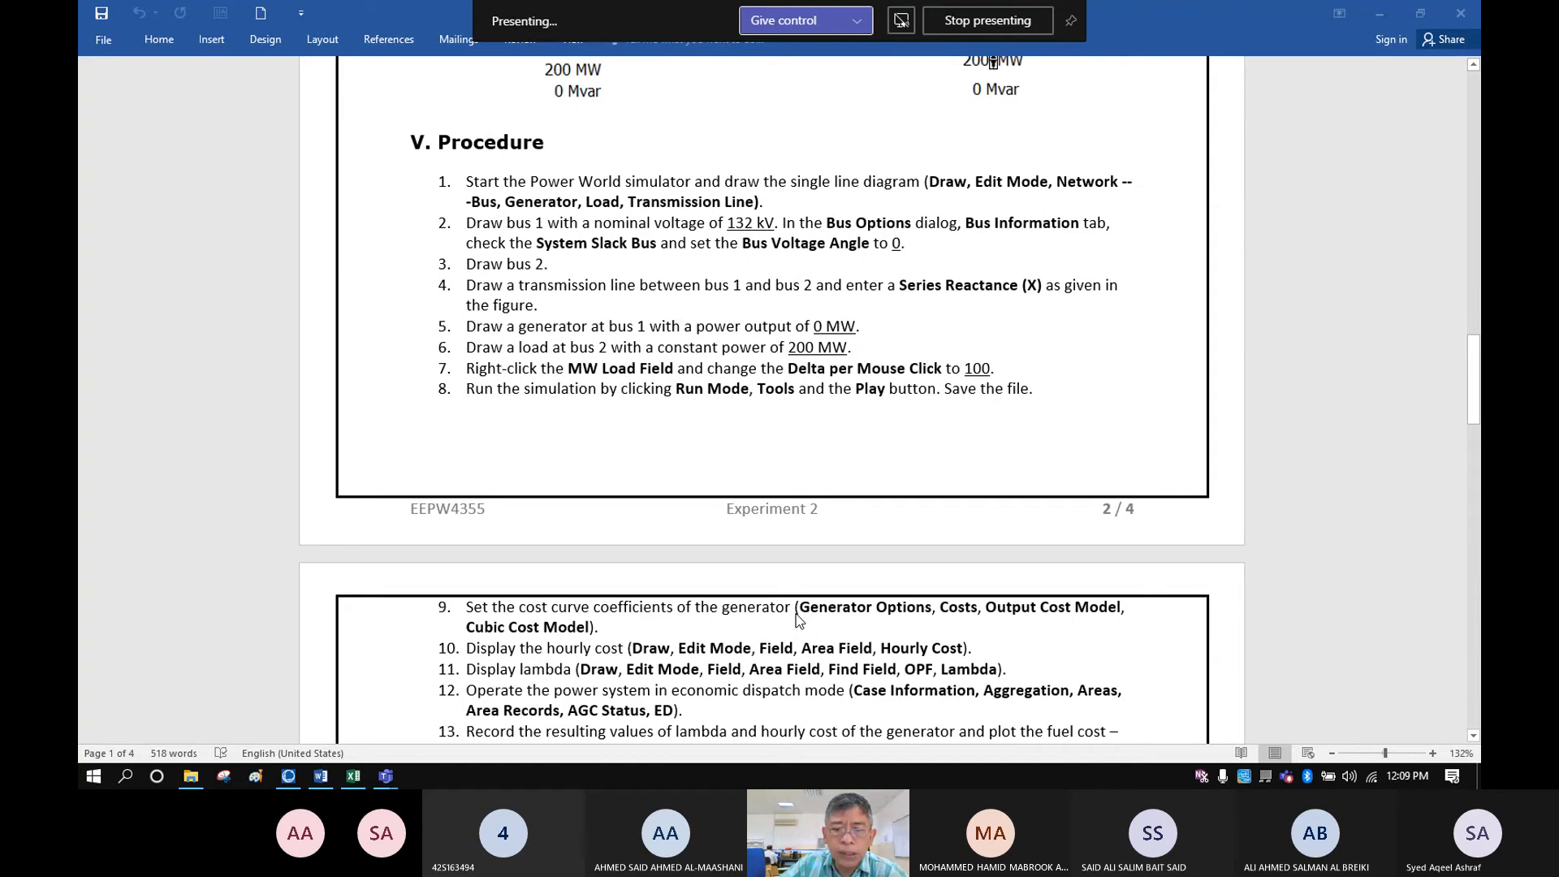
Read through the Experiment 2 sheet's procedure, lambda and cost formulas, data table and results section
scroll(799, 621, down, 3)
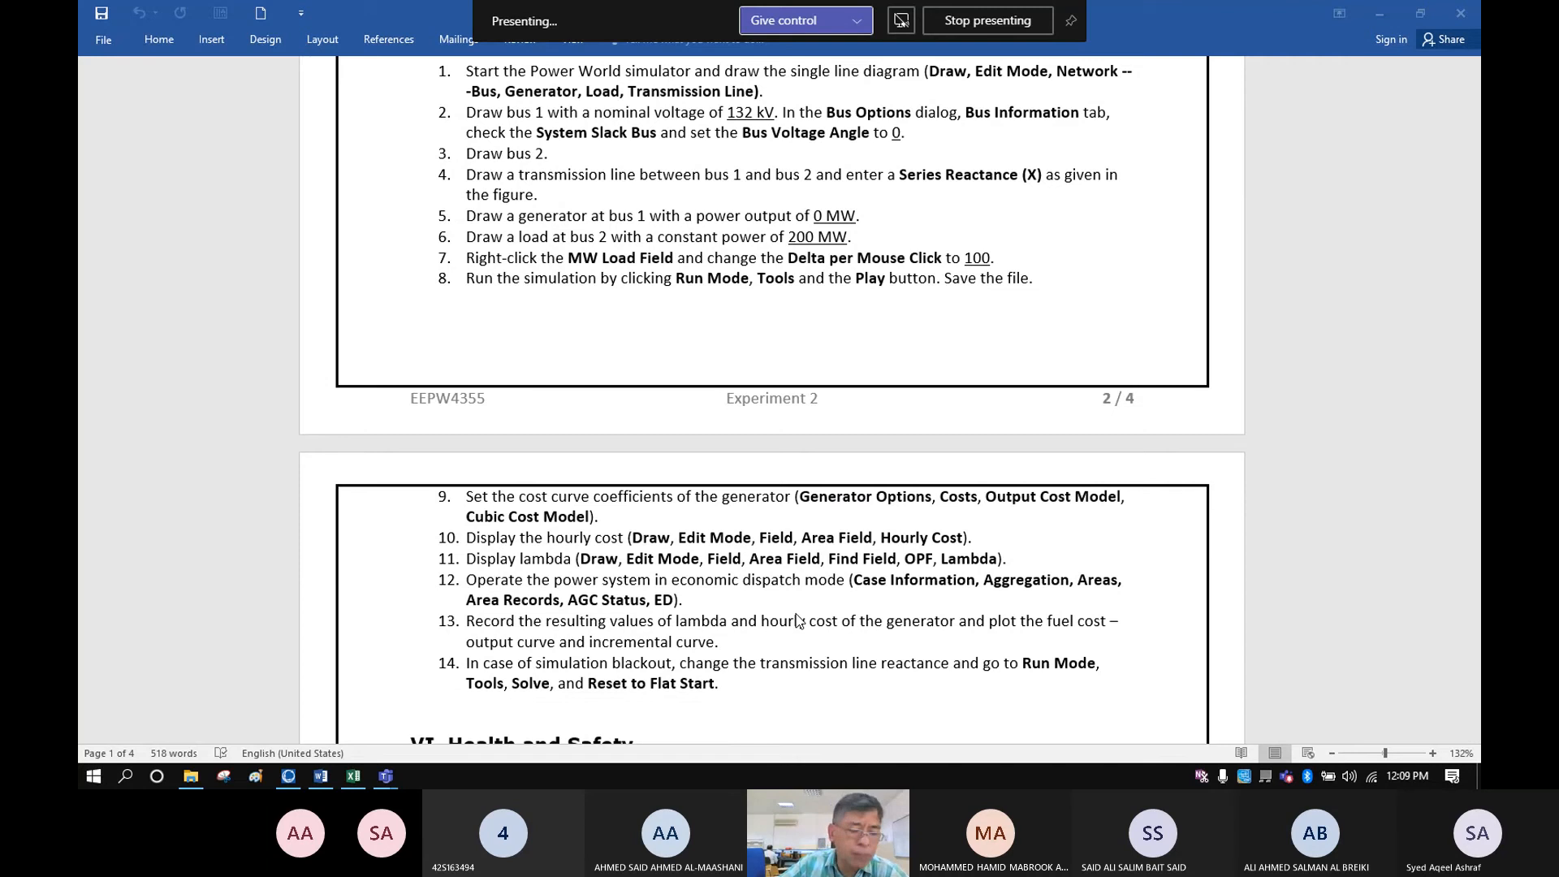
scroll(797, 615, down, 10)
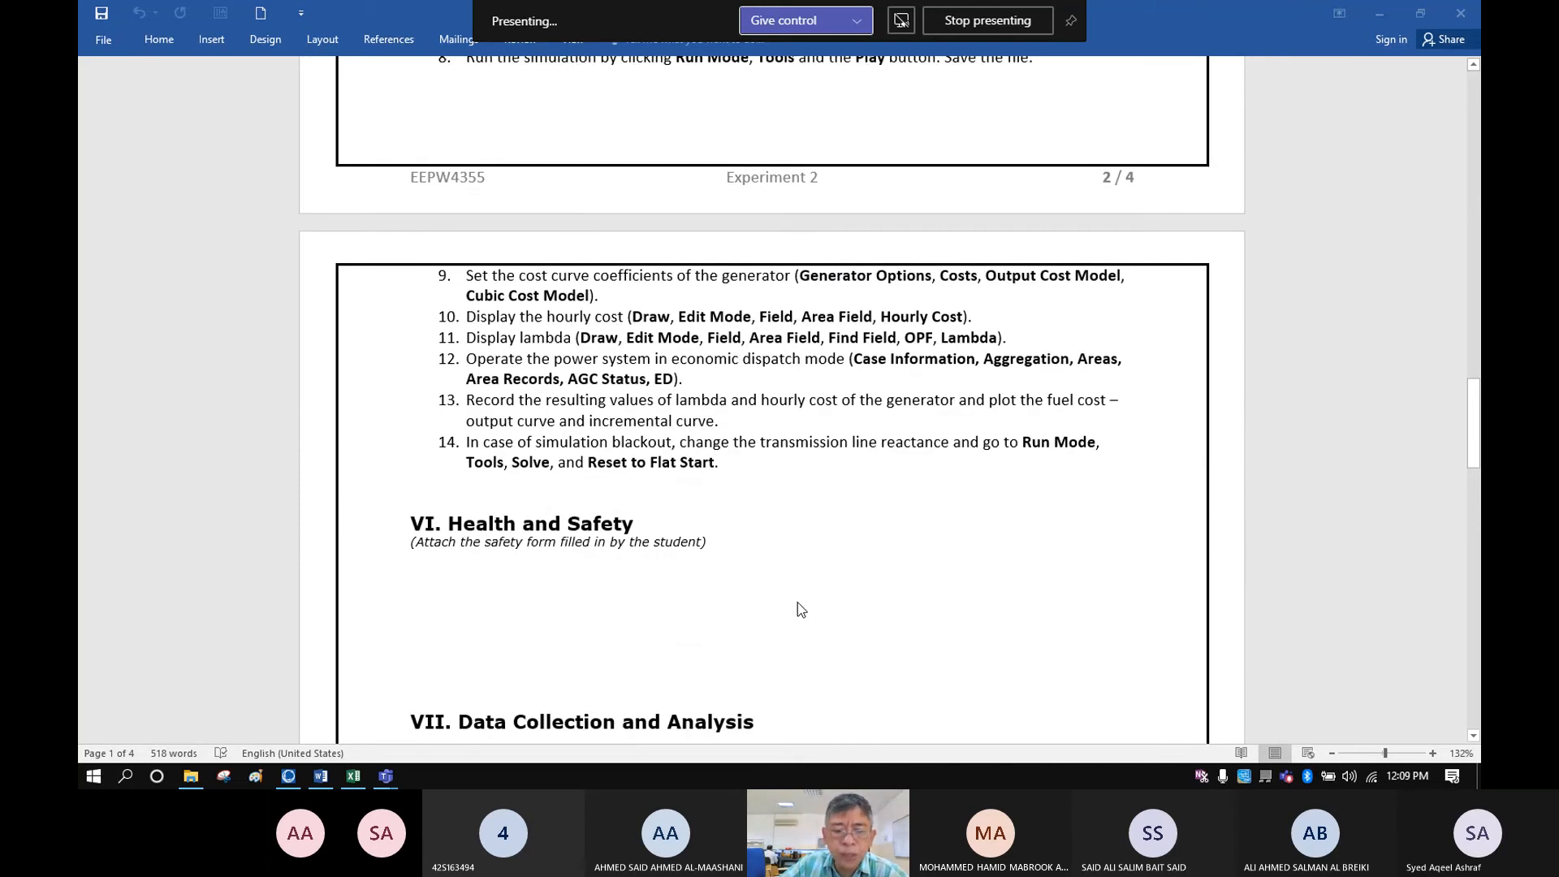
scroll(799, 609, down, 3)
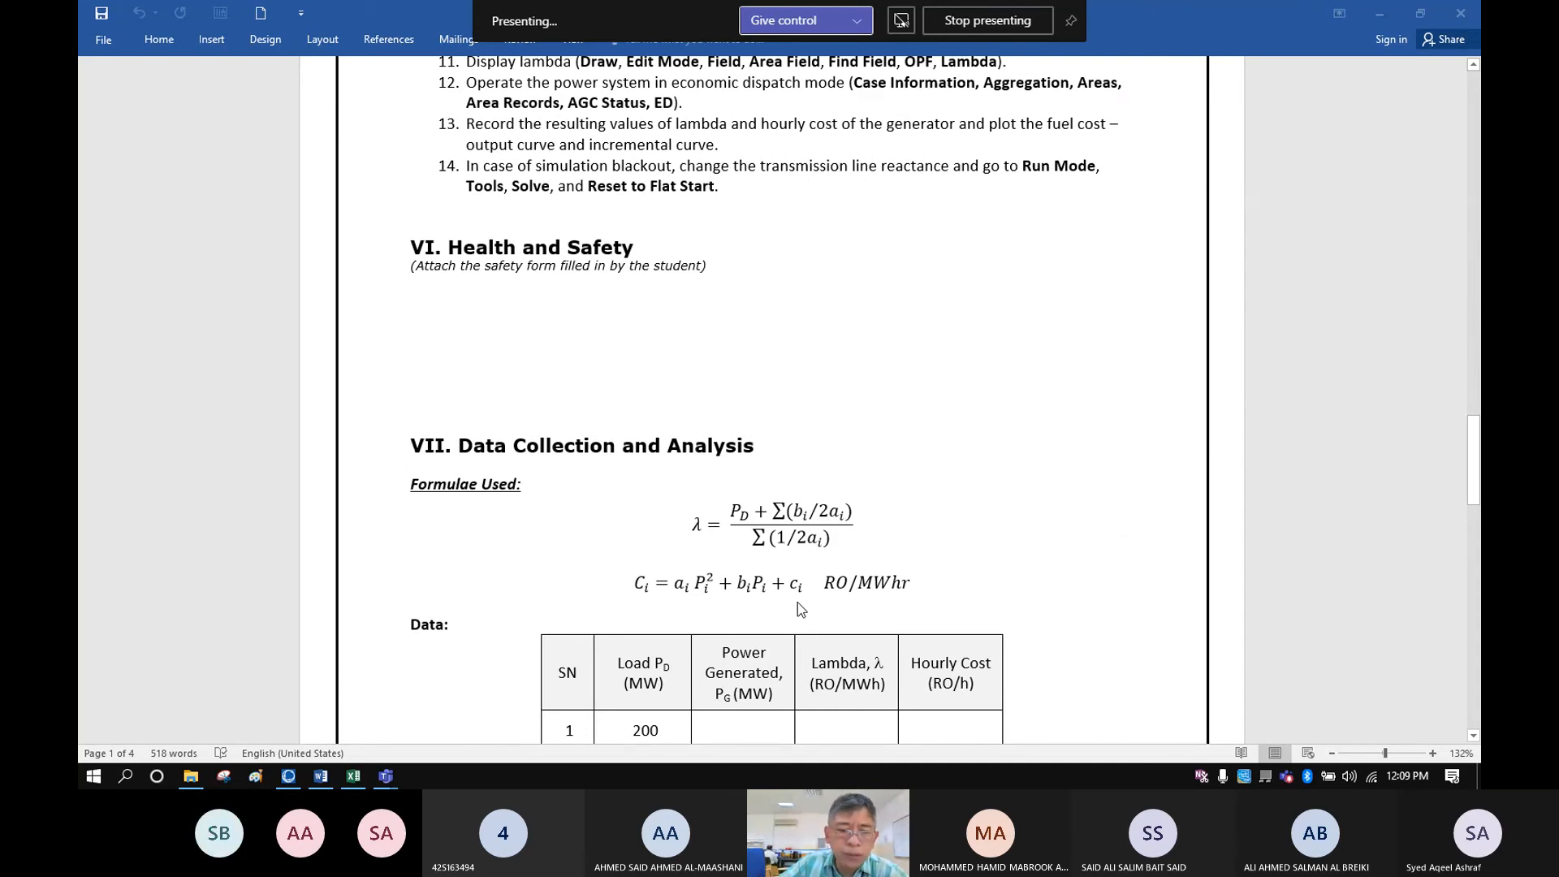
scroll(798, 609, down, 6)
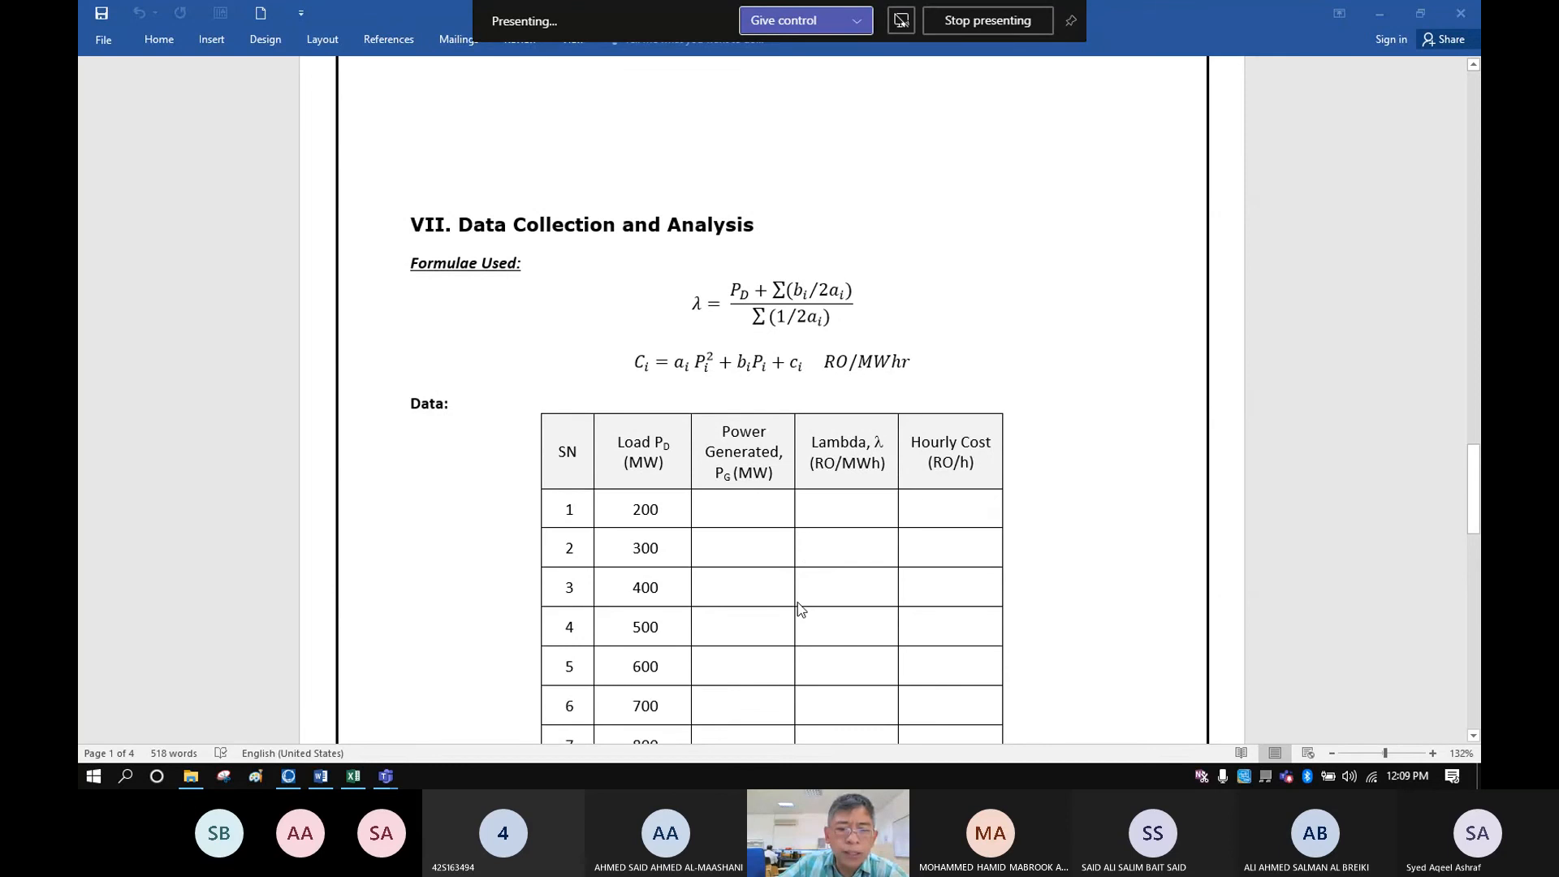
scroll(798, 609, down, 2)
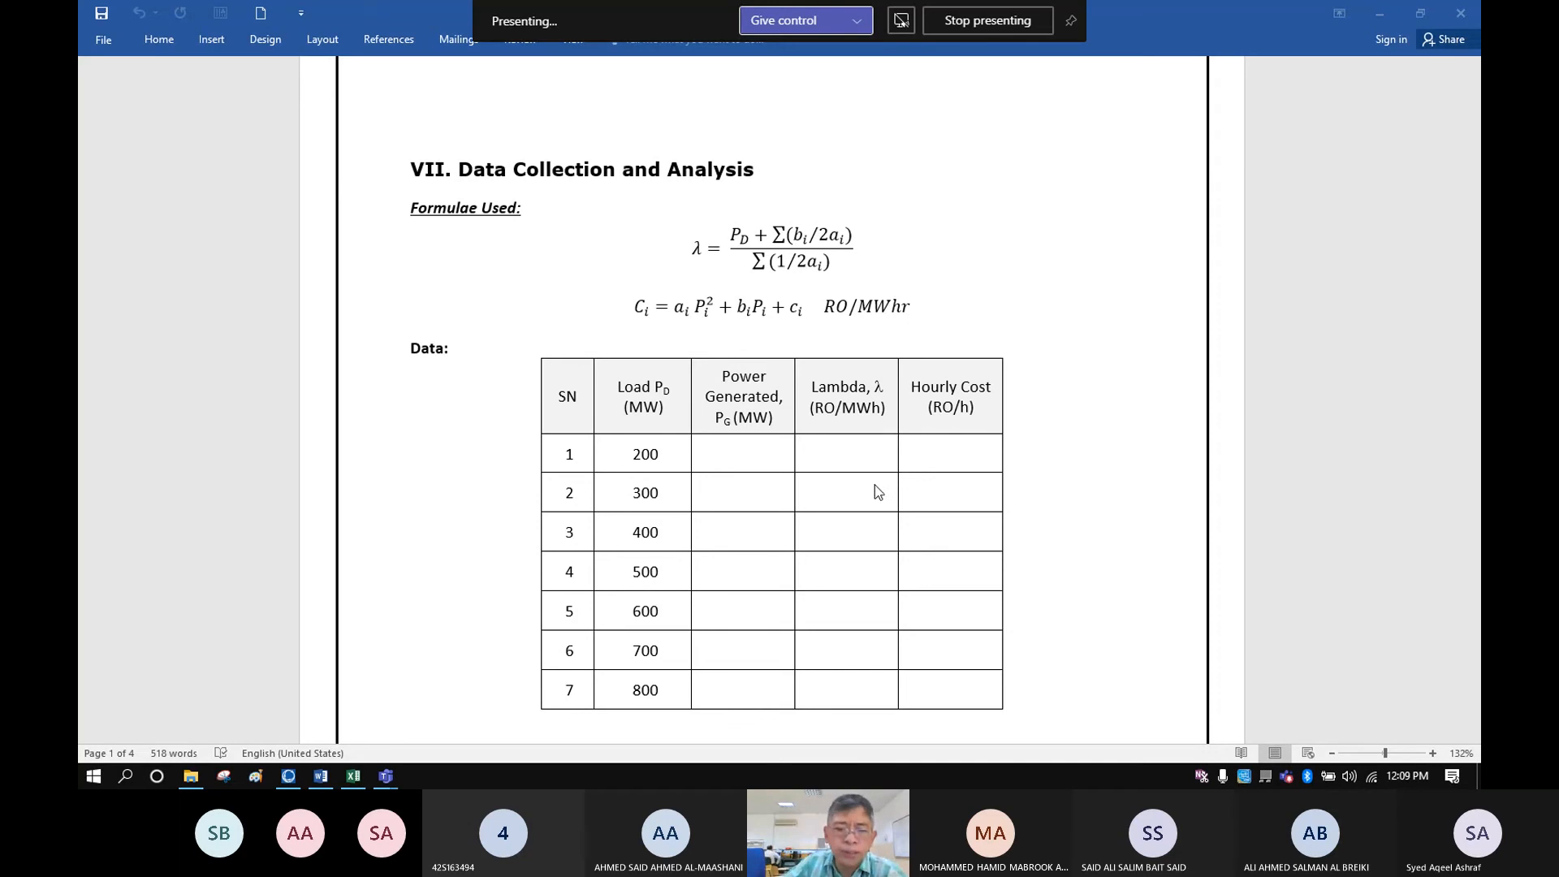
scroll(874, 497, down, 7)
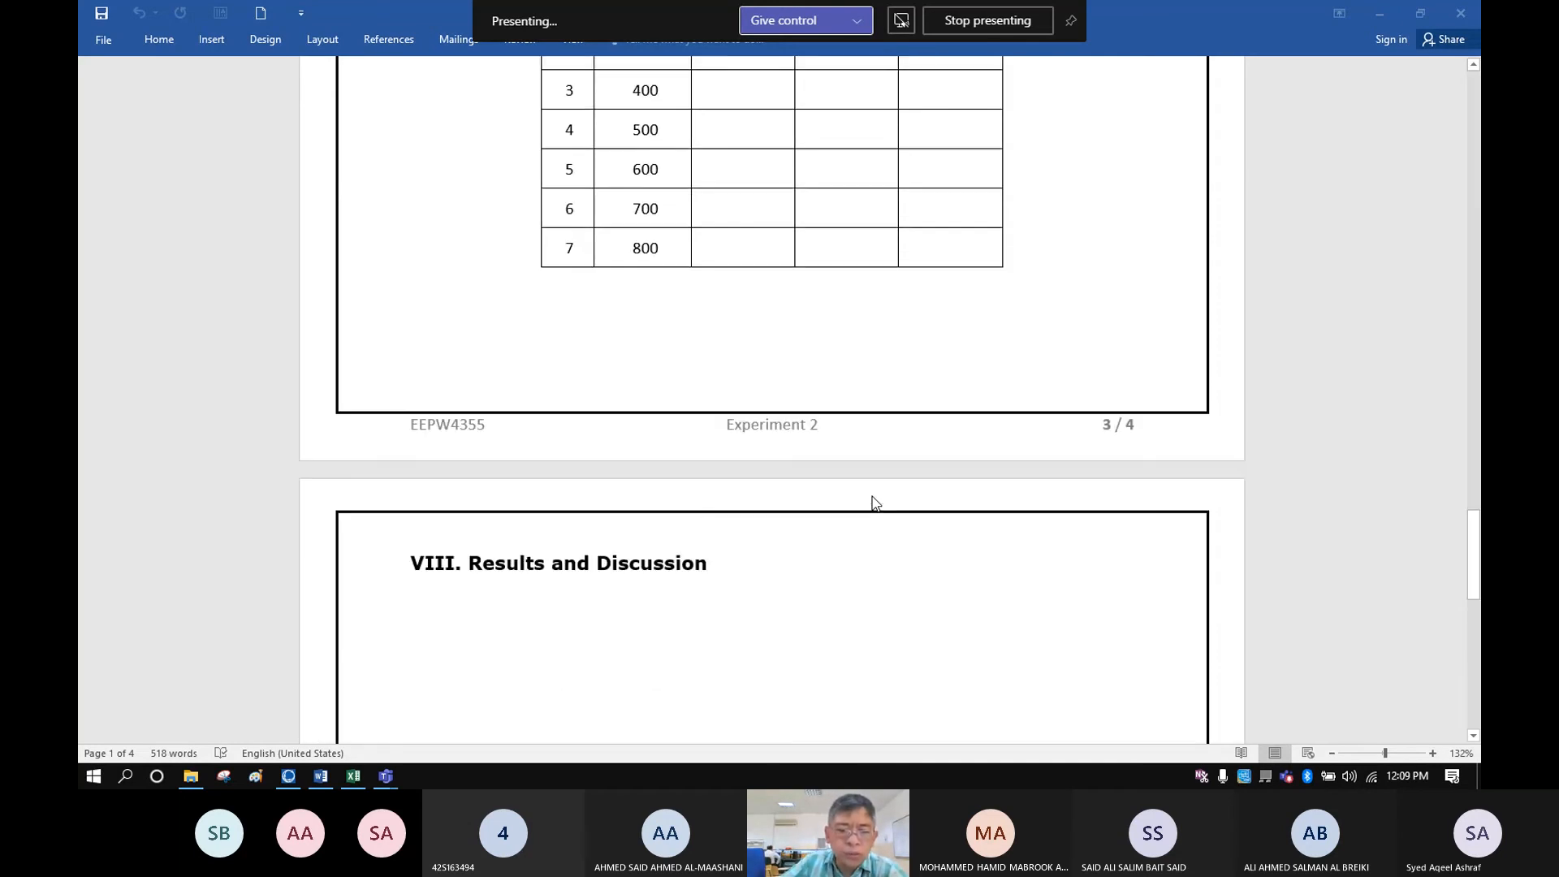
scroll(872, 495, down, 2)
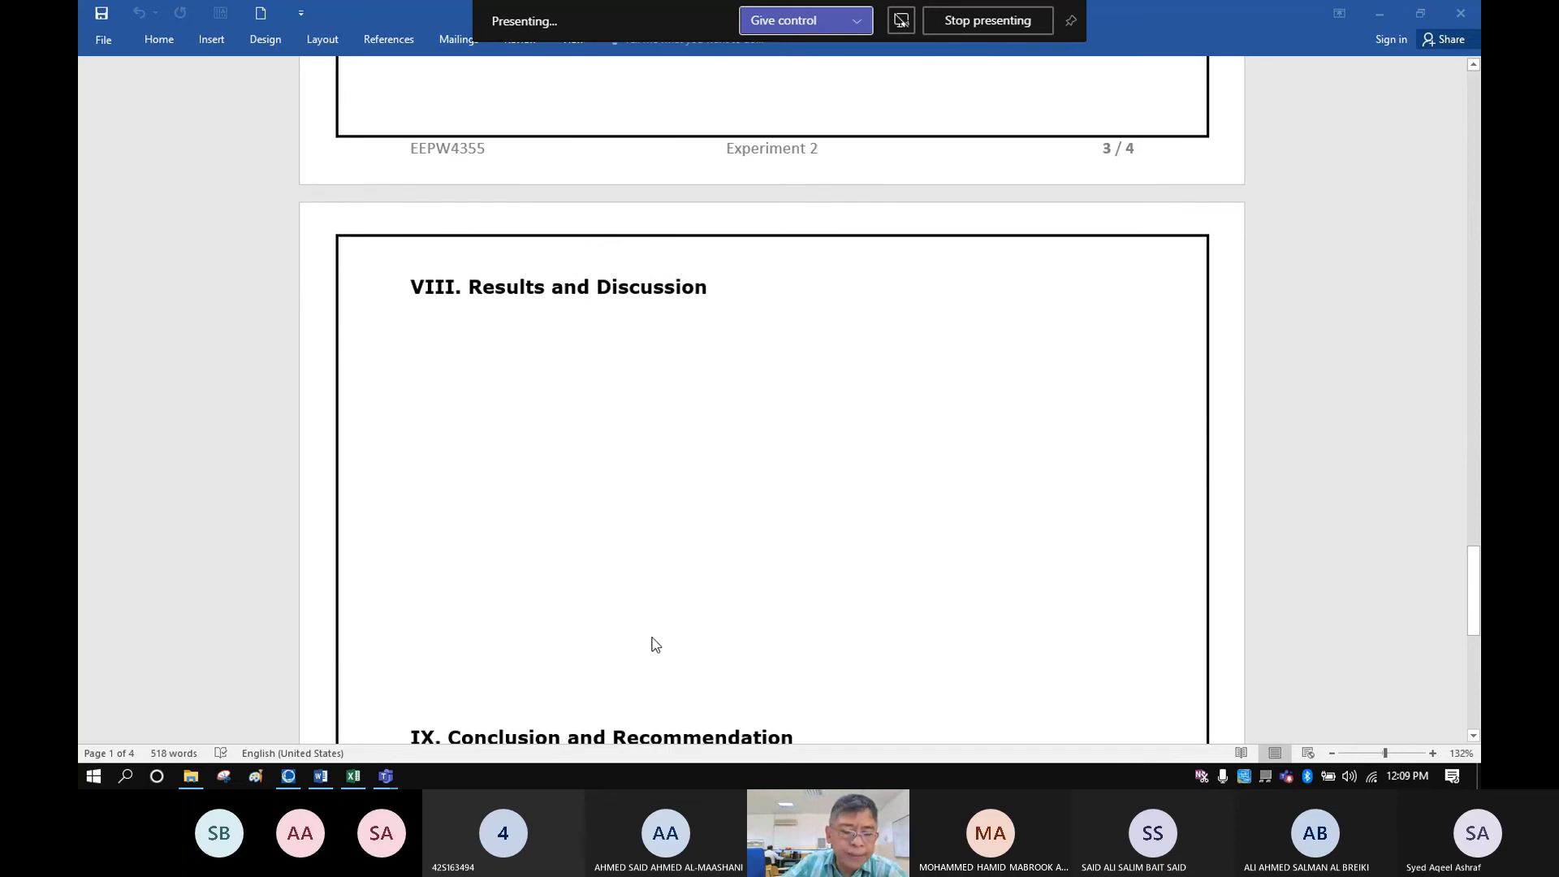
Switch to PowerWorld Simulator, create a new case and maximize its blank oneline diagram
mouse_move(383, 782)
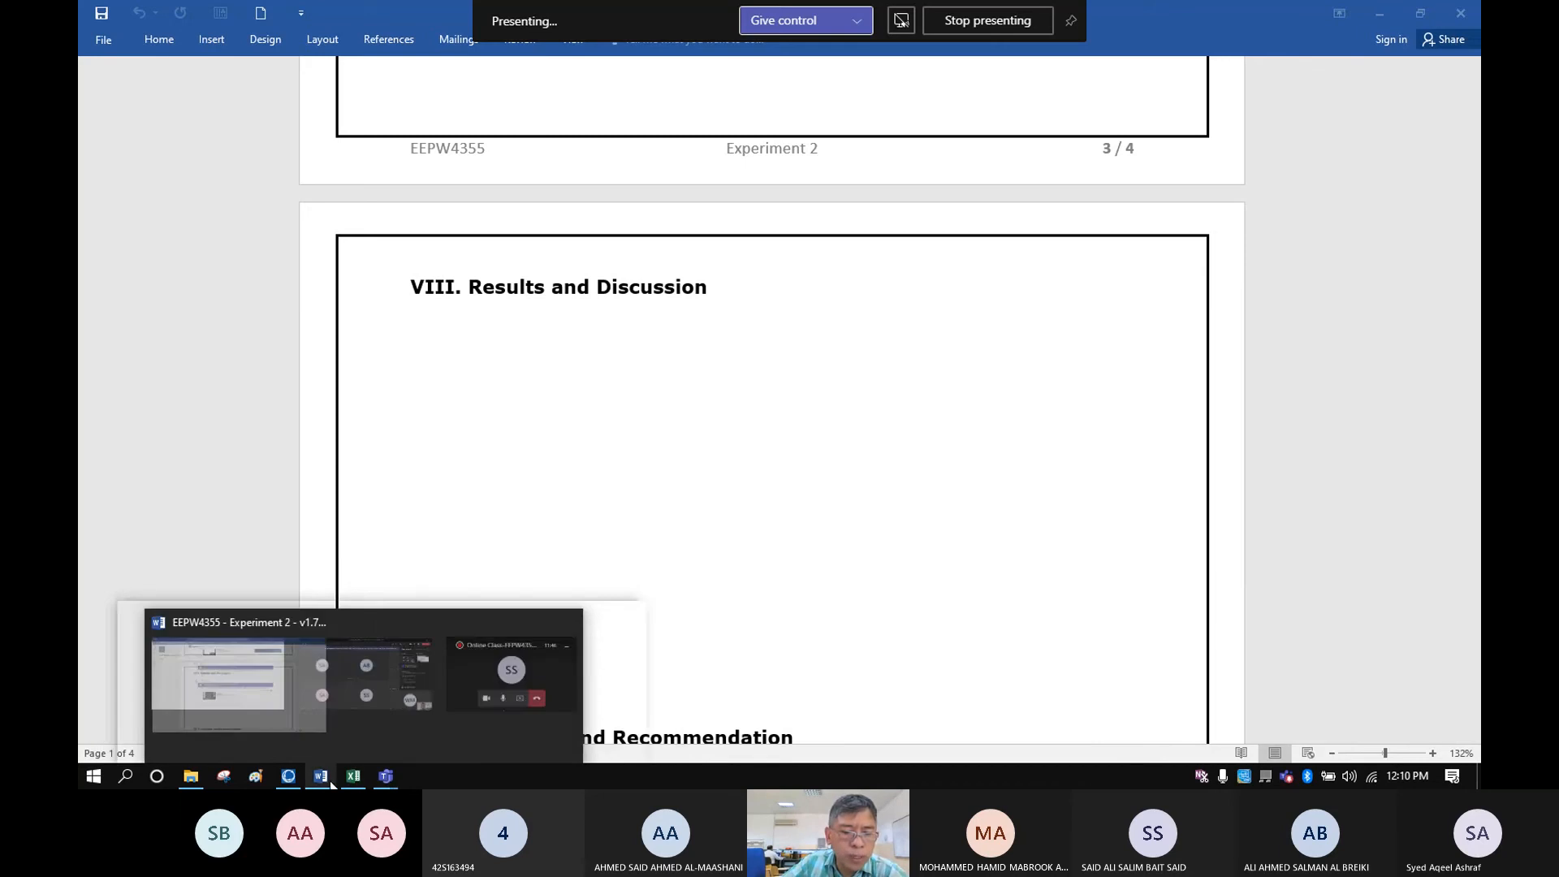
click(289, 777)
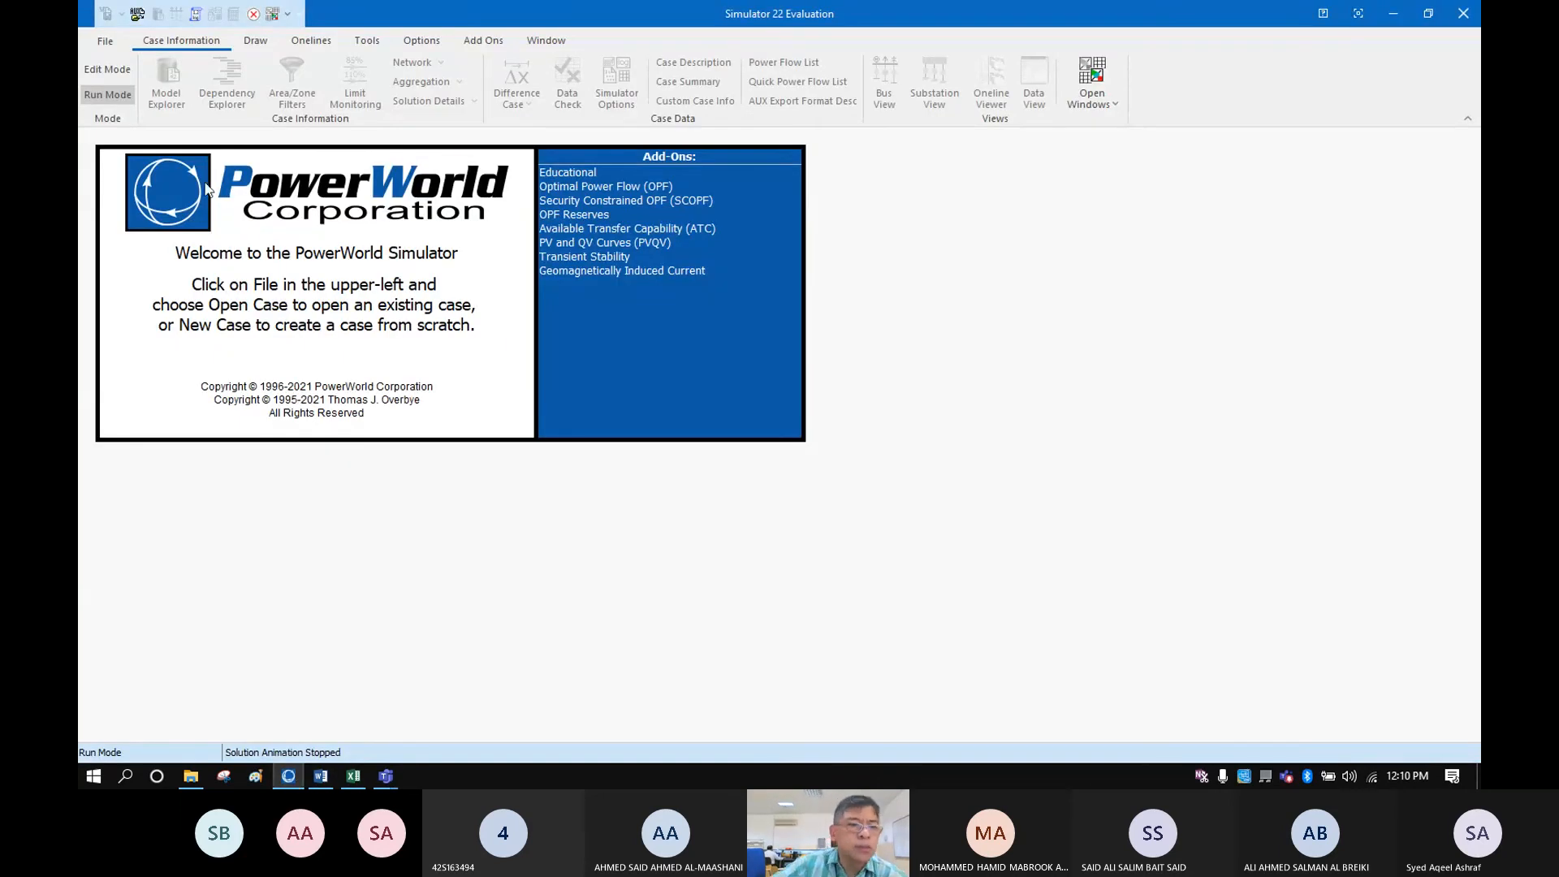
click(105, 44)
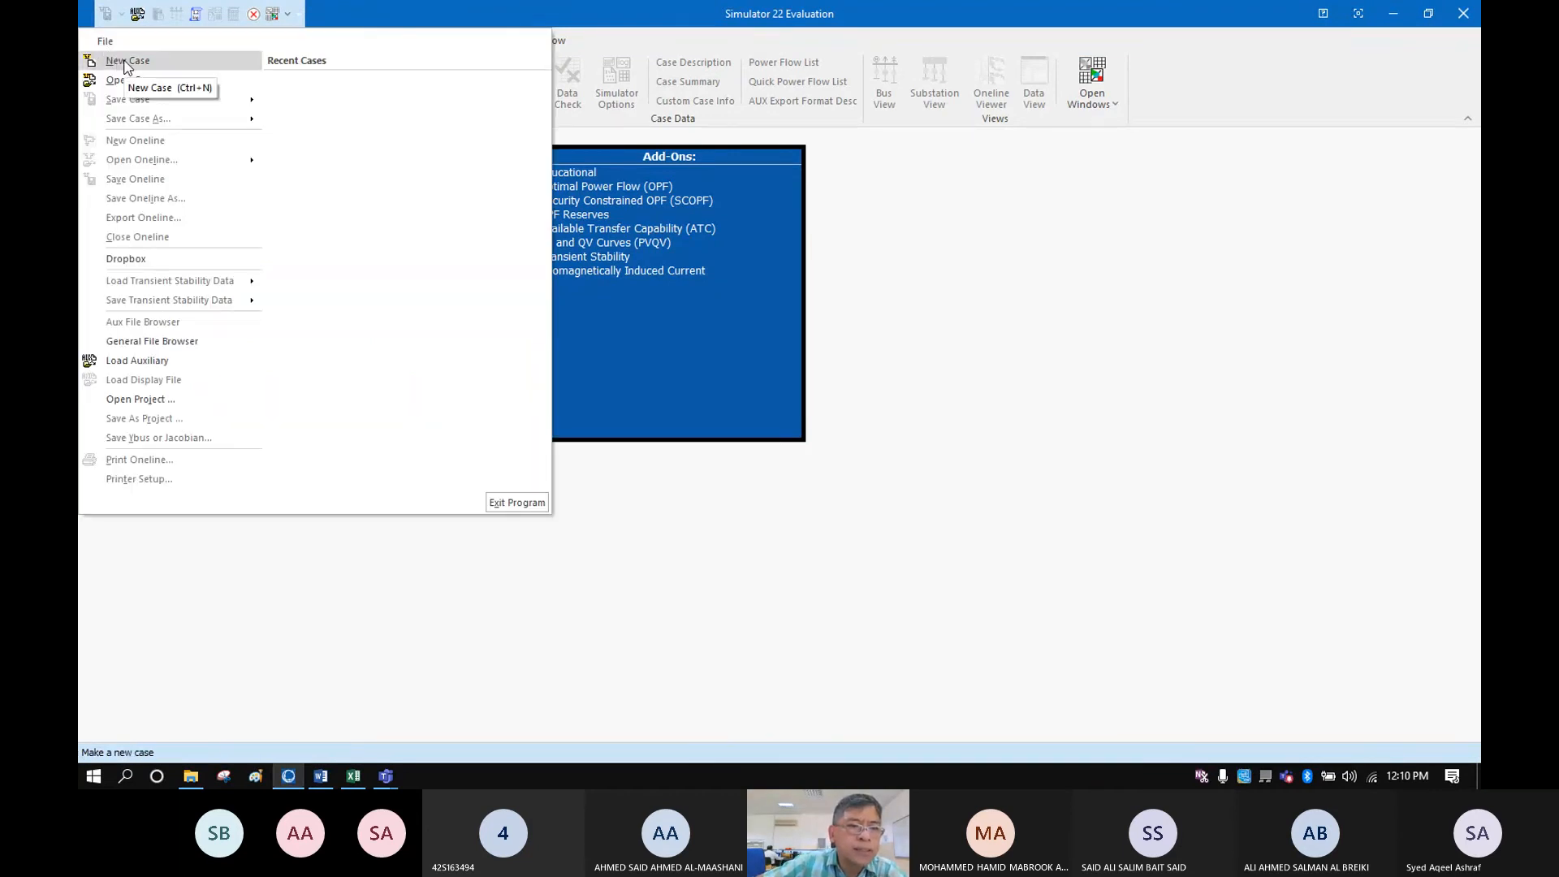
click(126, 62)
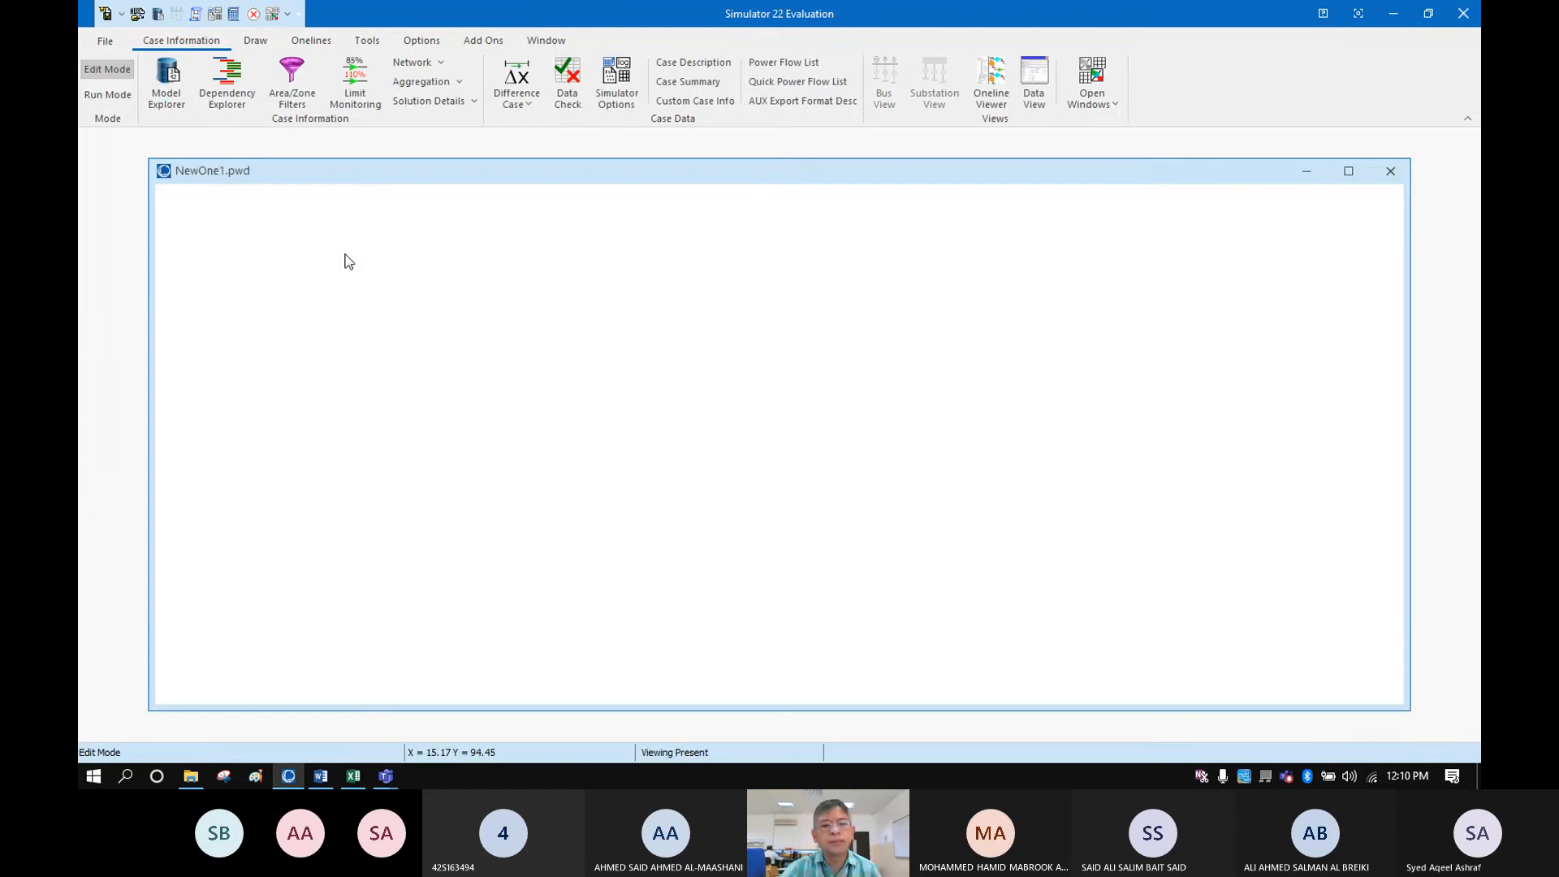
click(1350, 172)
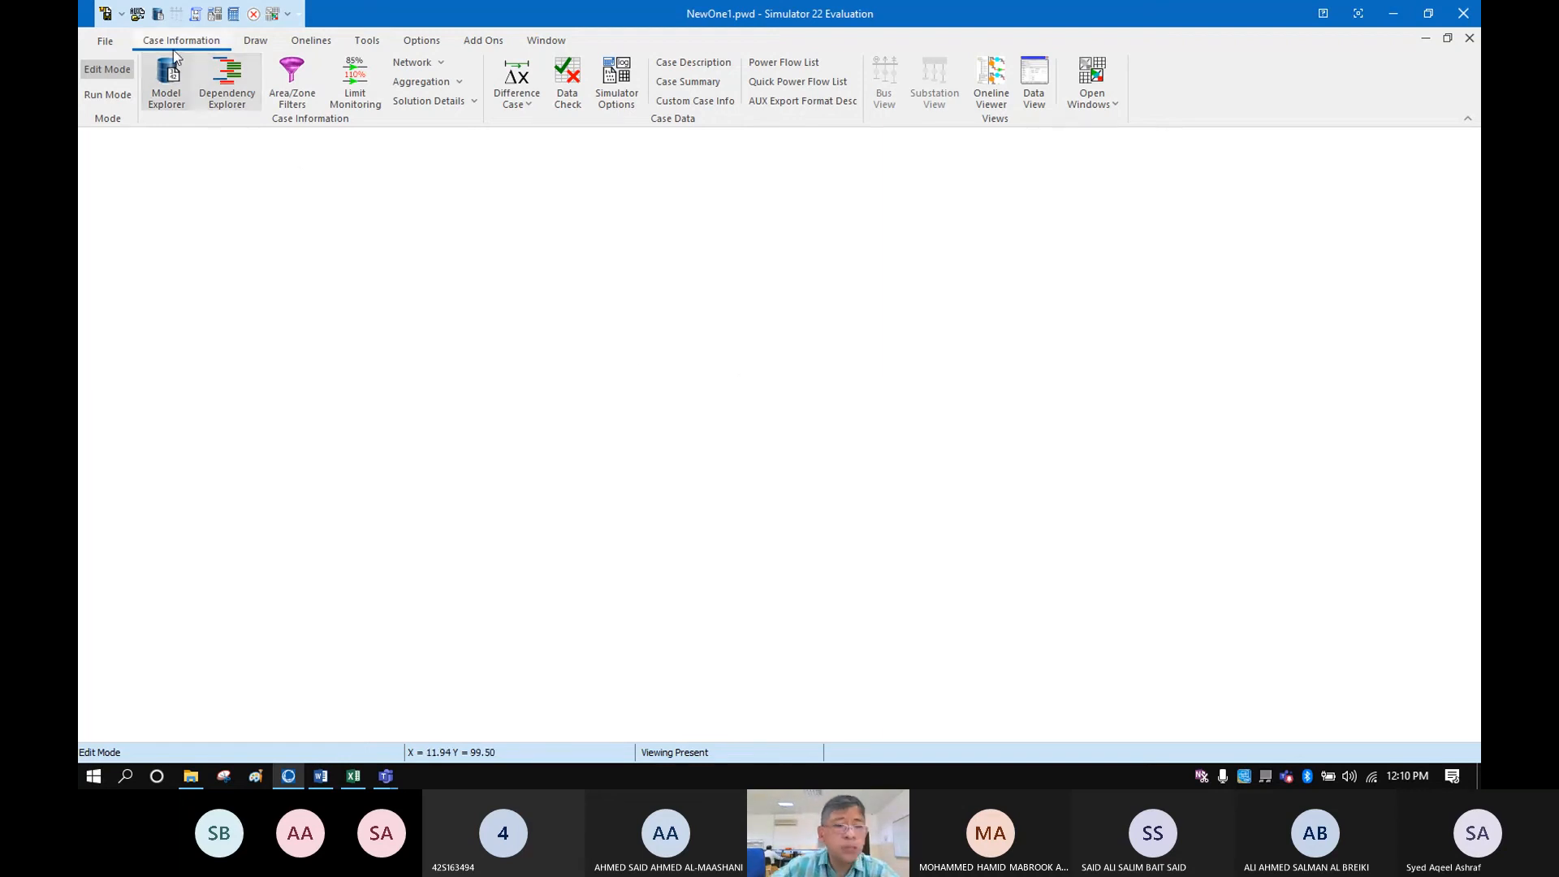
Insert horizontal bus 1 in the left part of the oneline diagram with a nominal voltage of 132 kV
click(257, 41)
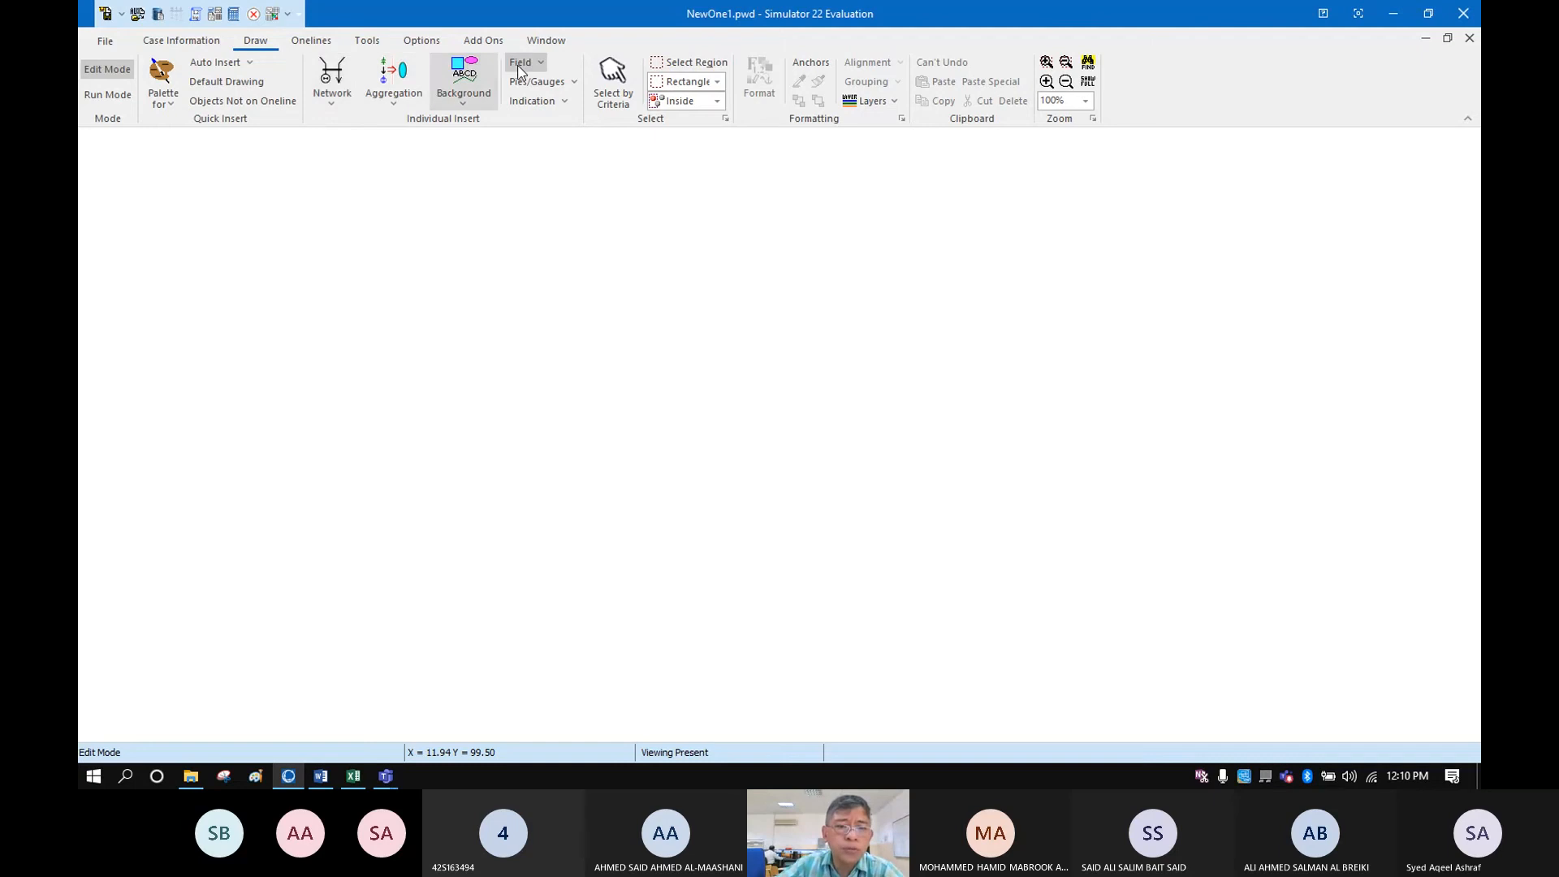
click(332, 105)
click(347, 126)
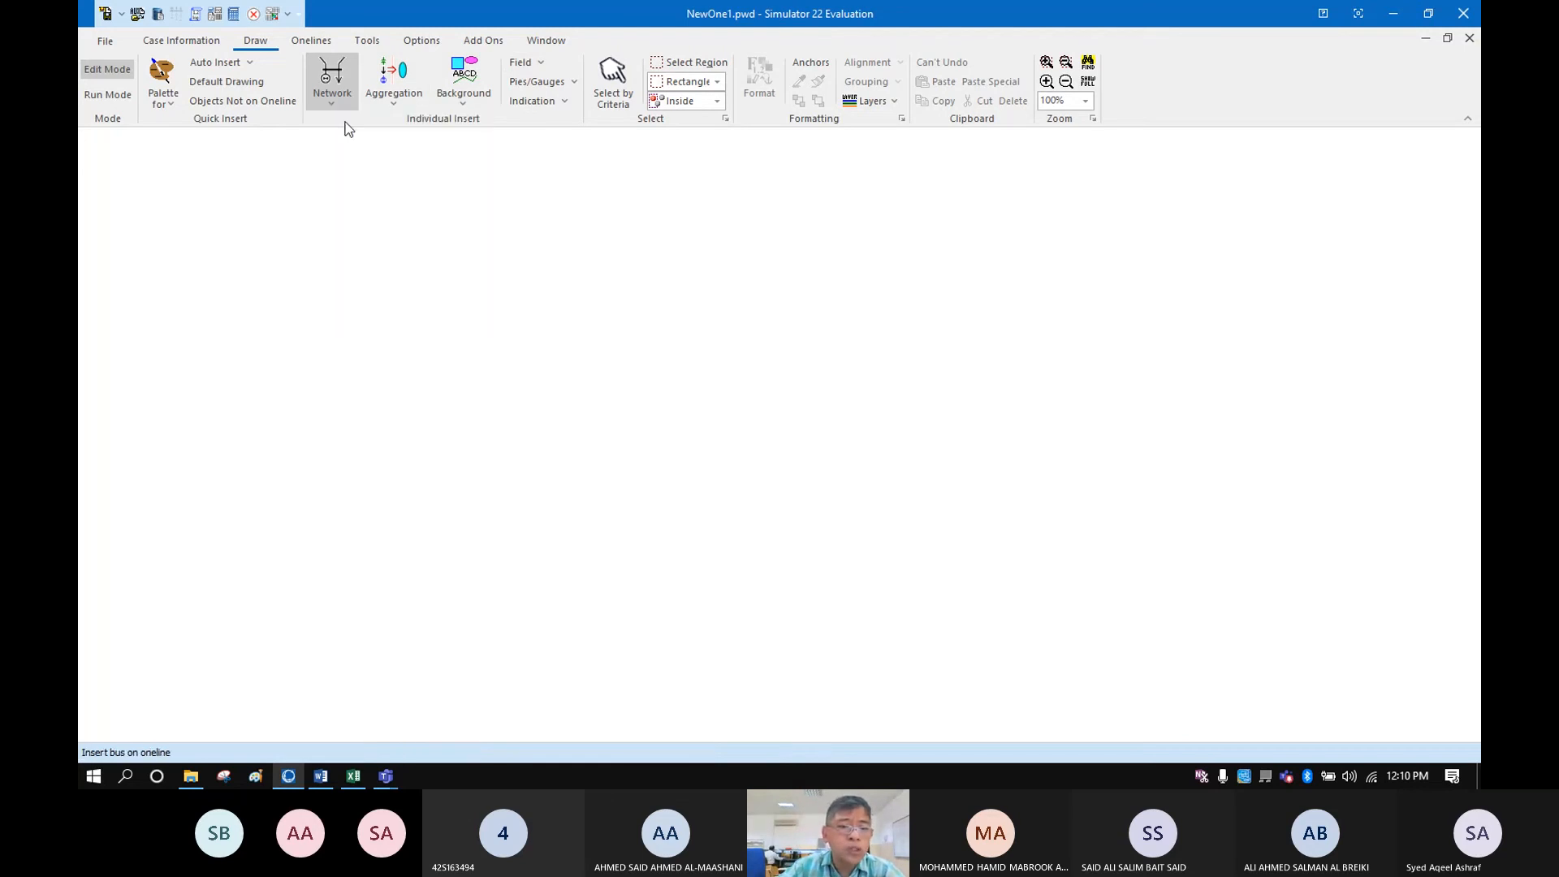
click(311, 389)
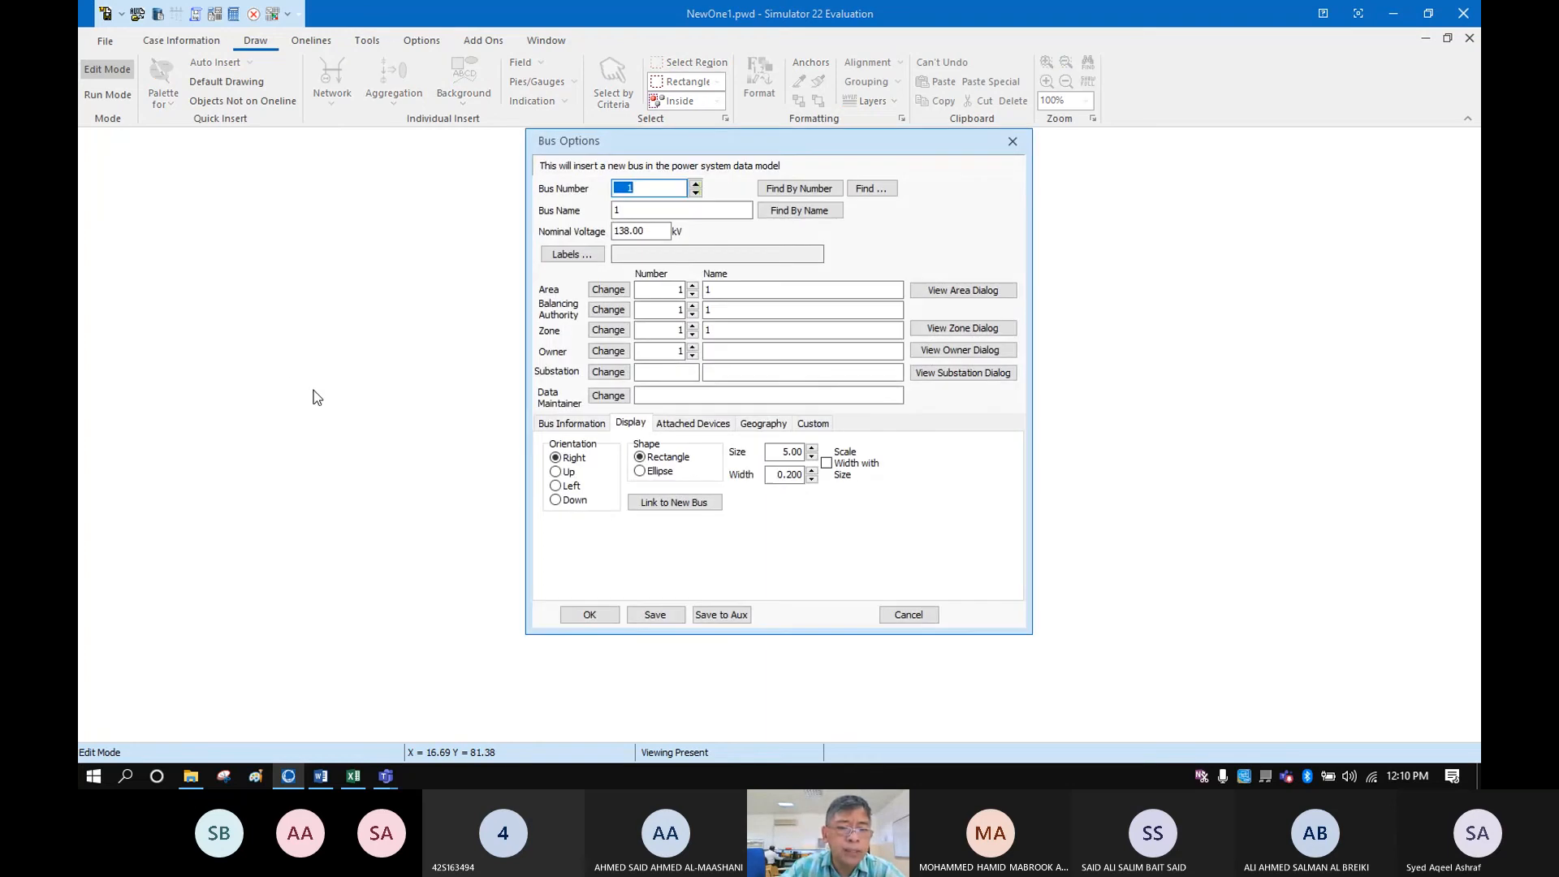
click(650, 233)
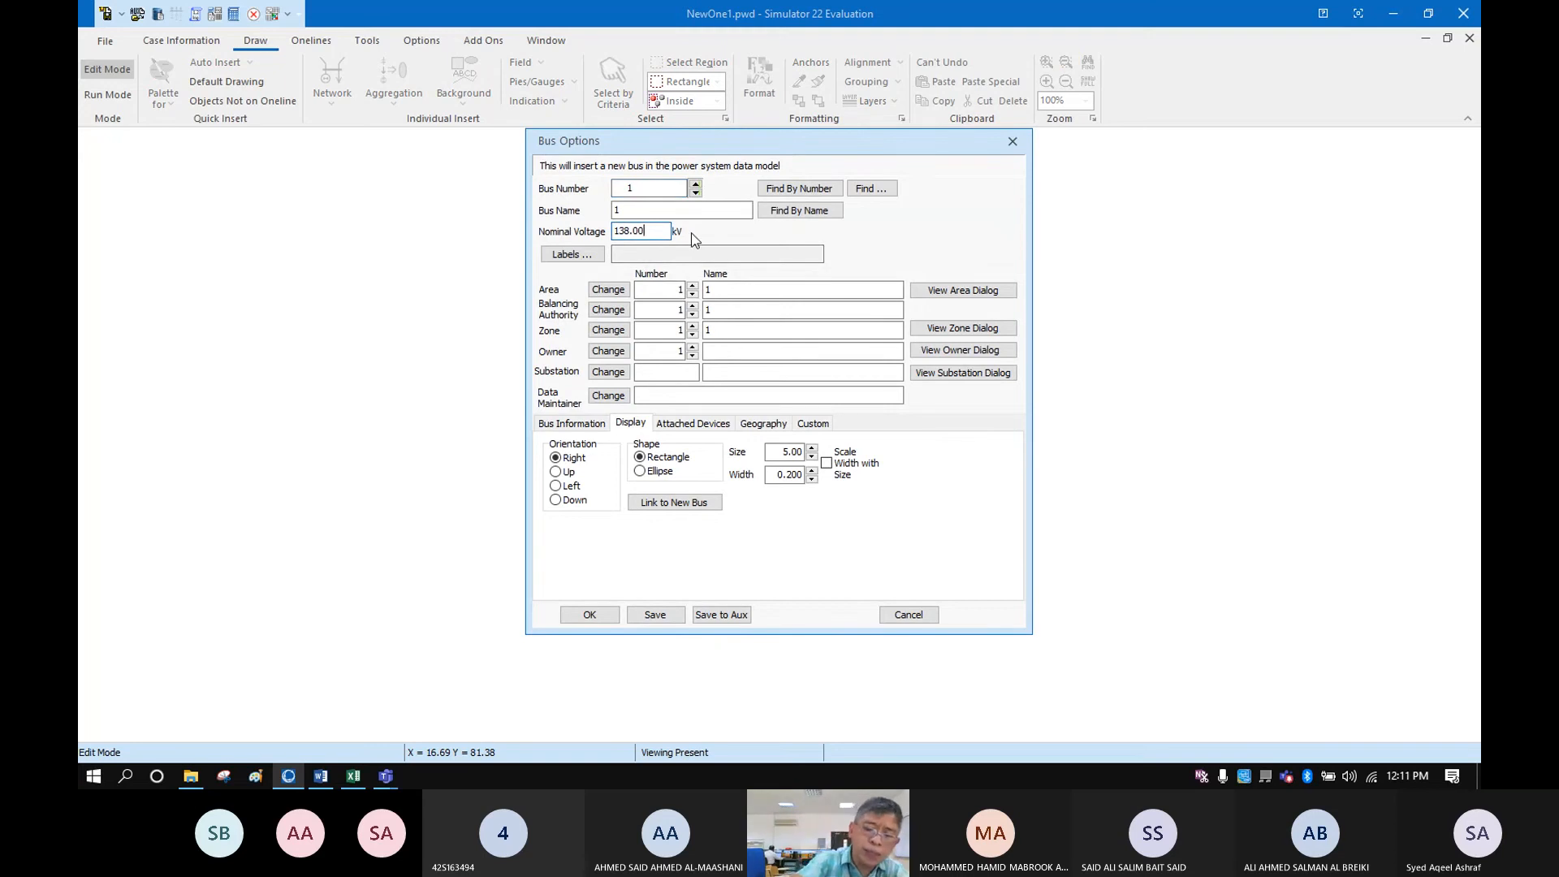
key(BackSpace)
key(BackSpace)
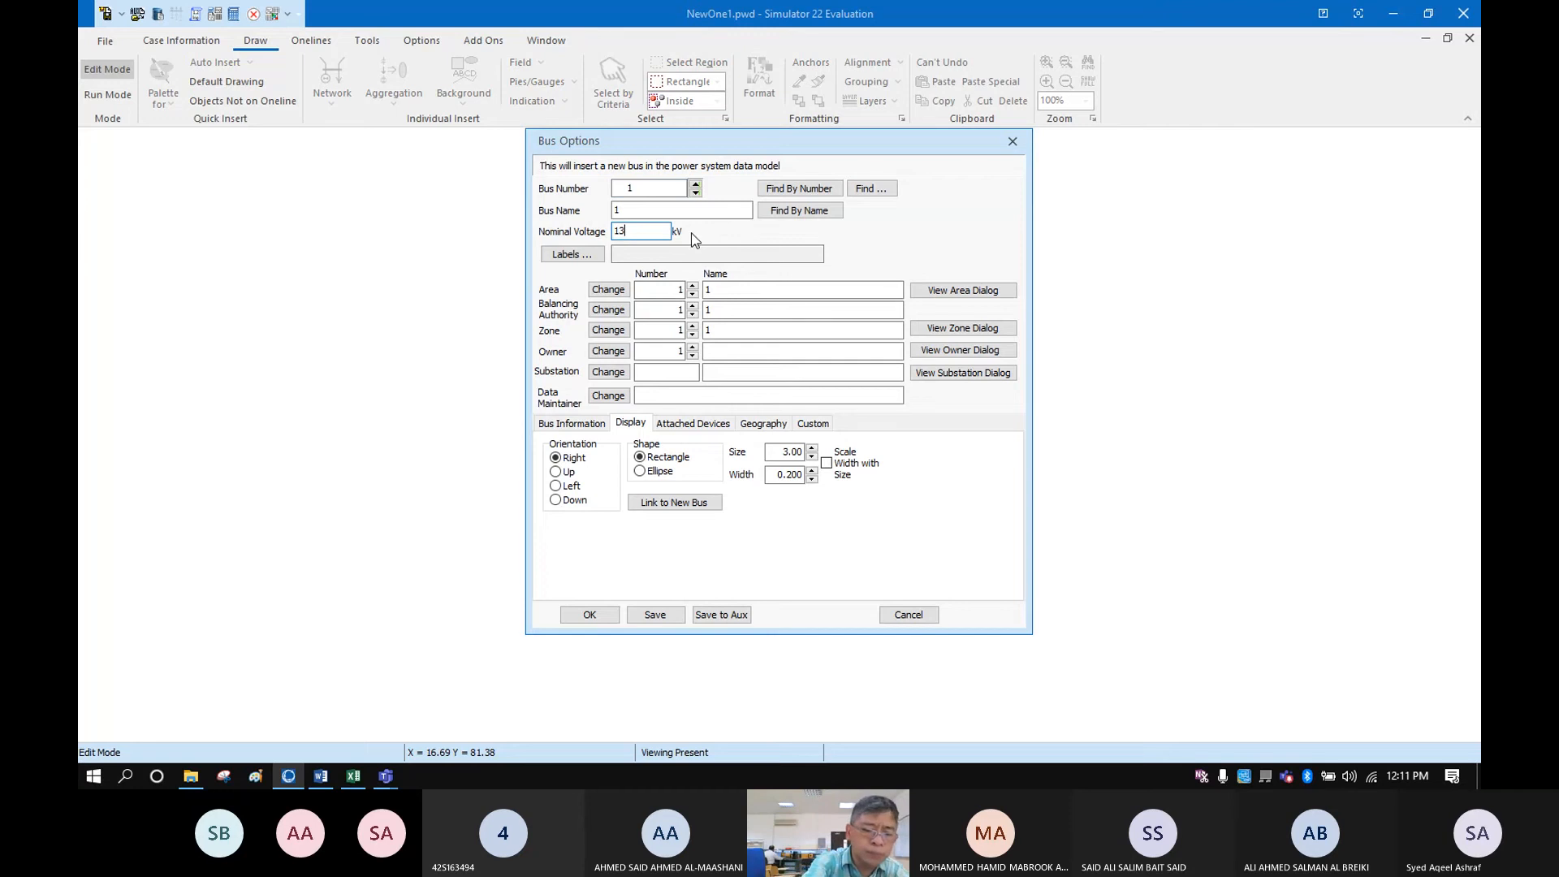
text(2)
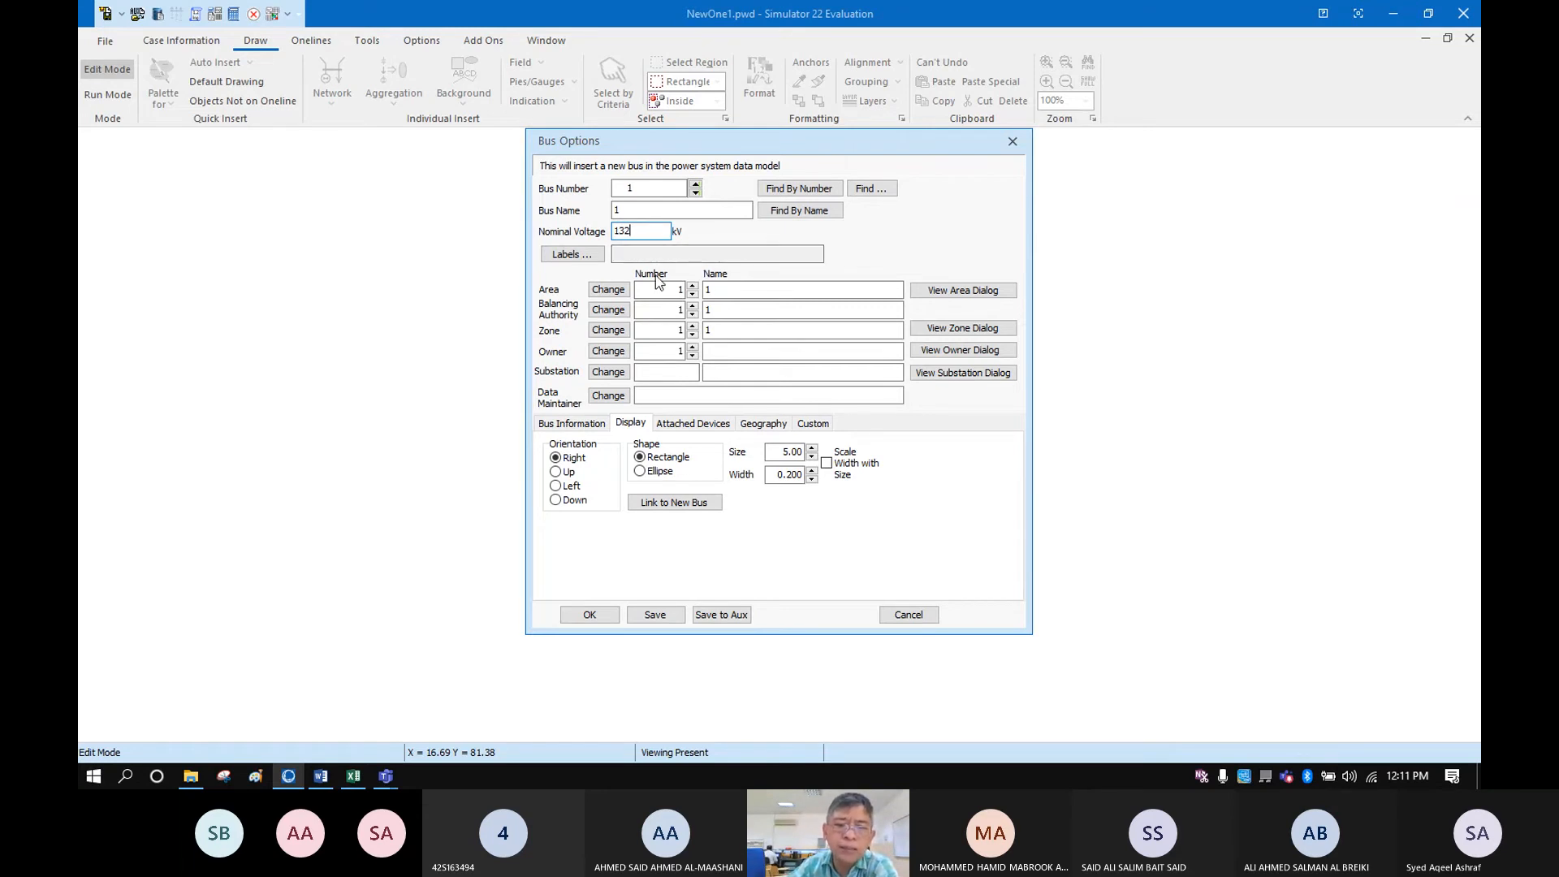
click(599, 615)
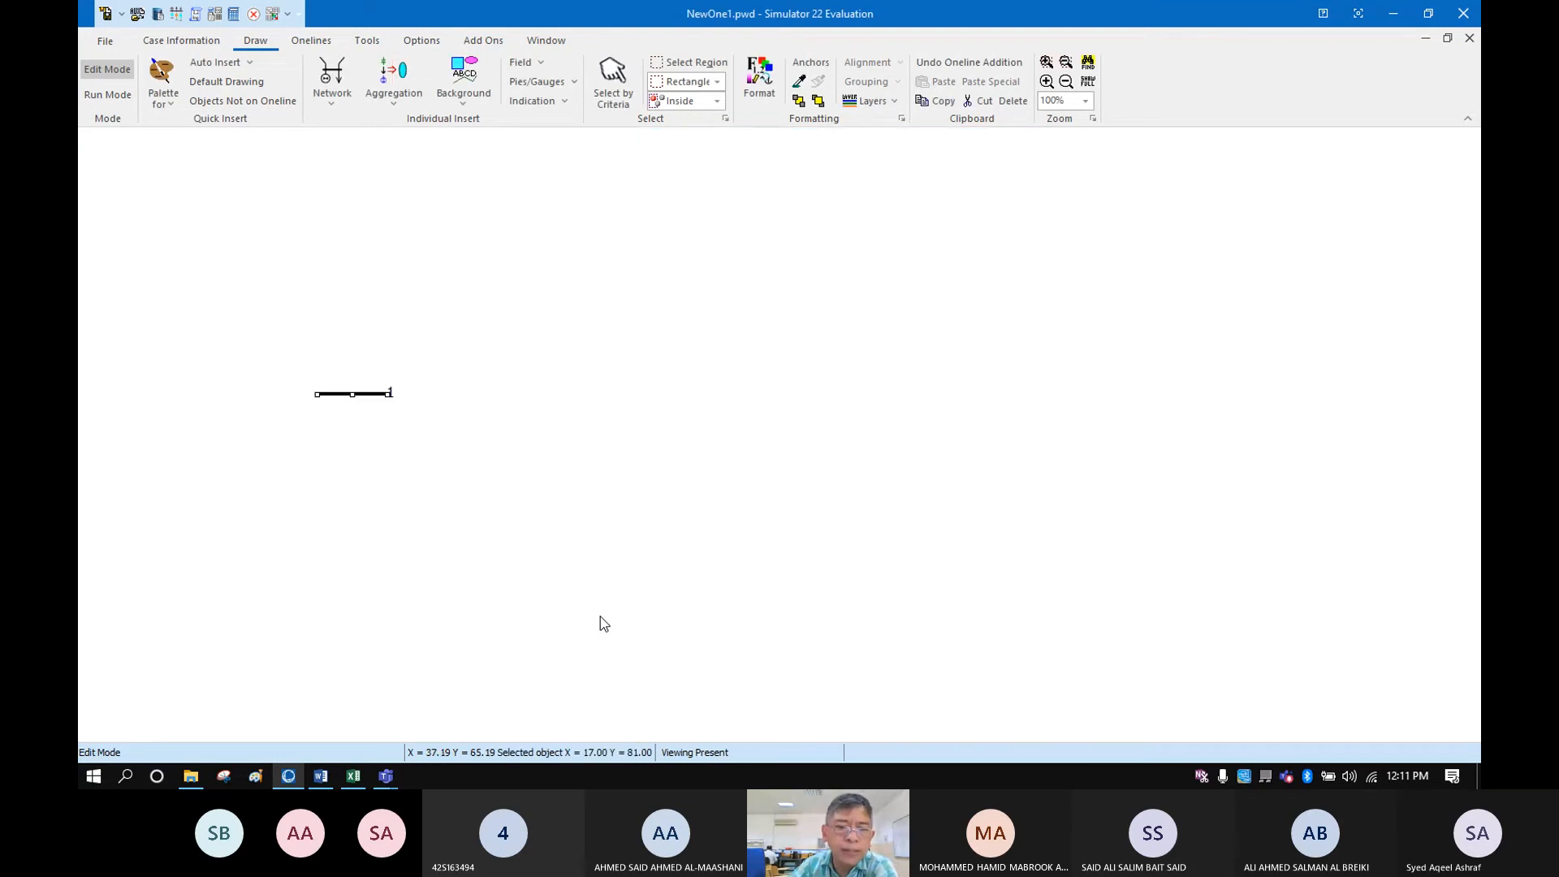
Enlarge bus 1's number label and place it just below the bus's right end
click(391, 396)
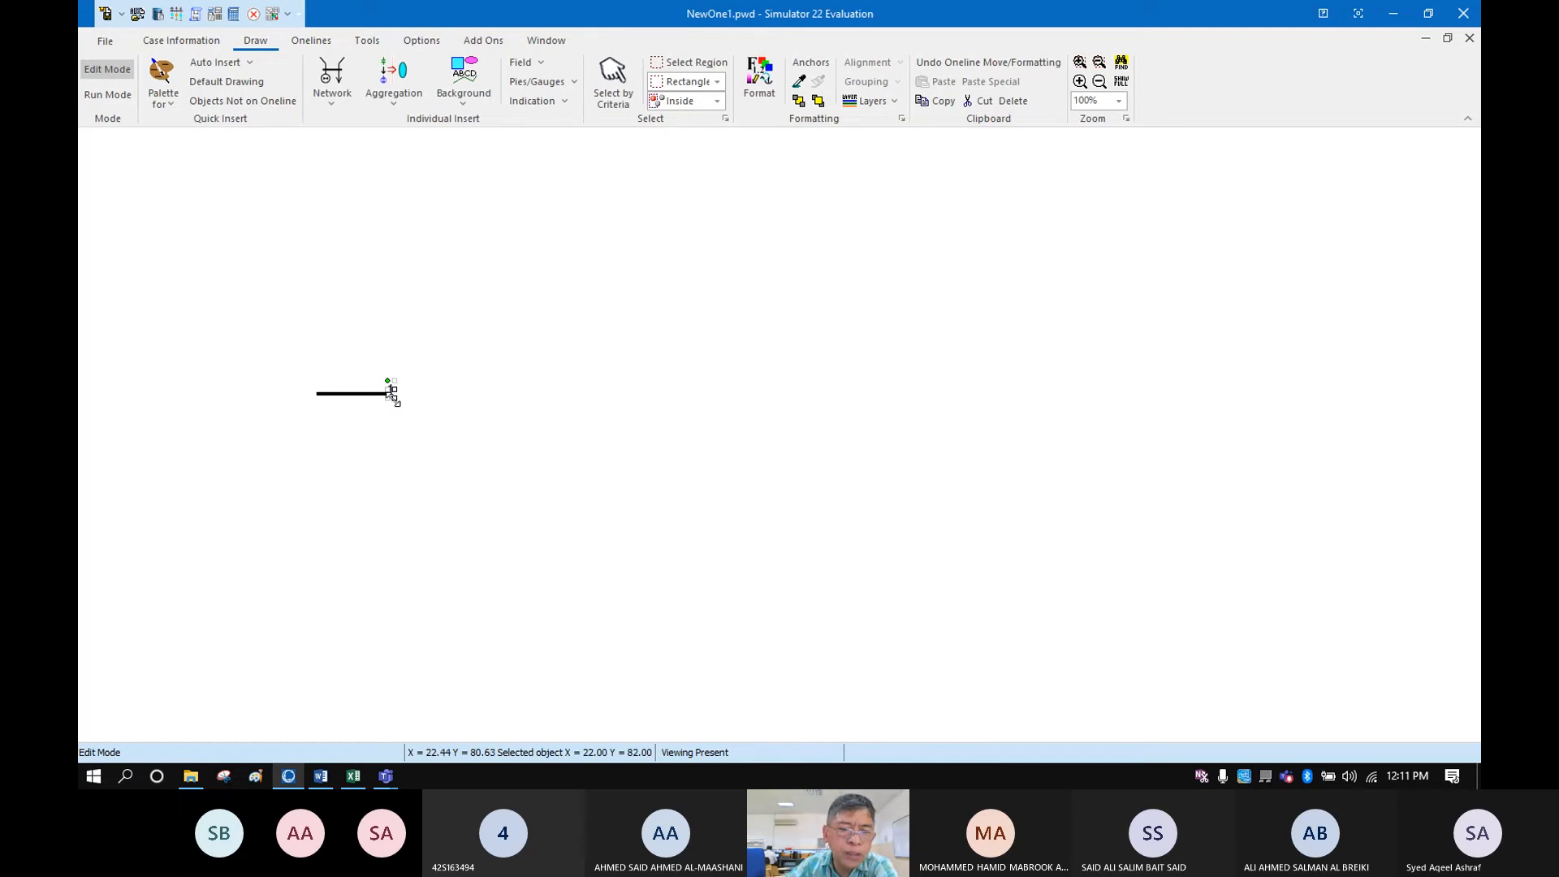
click(393, 404)
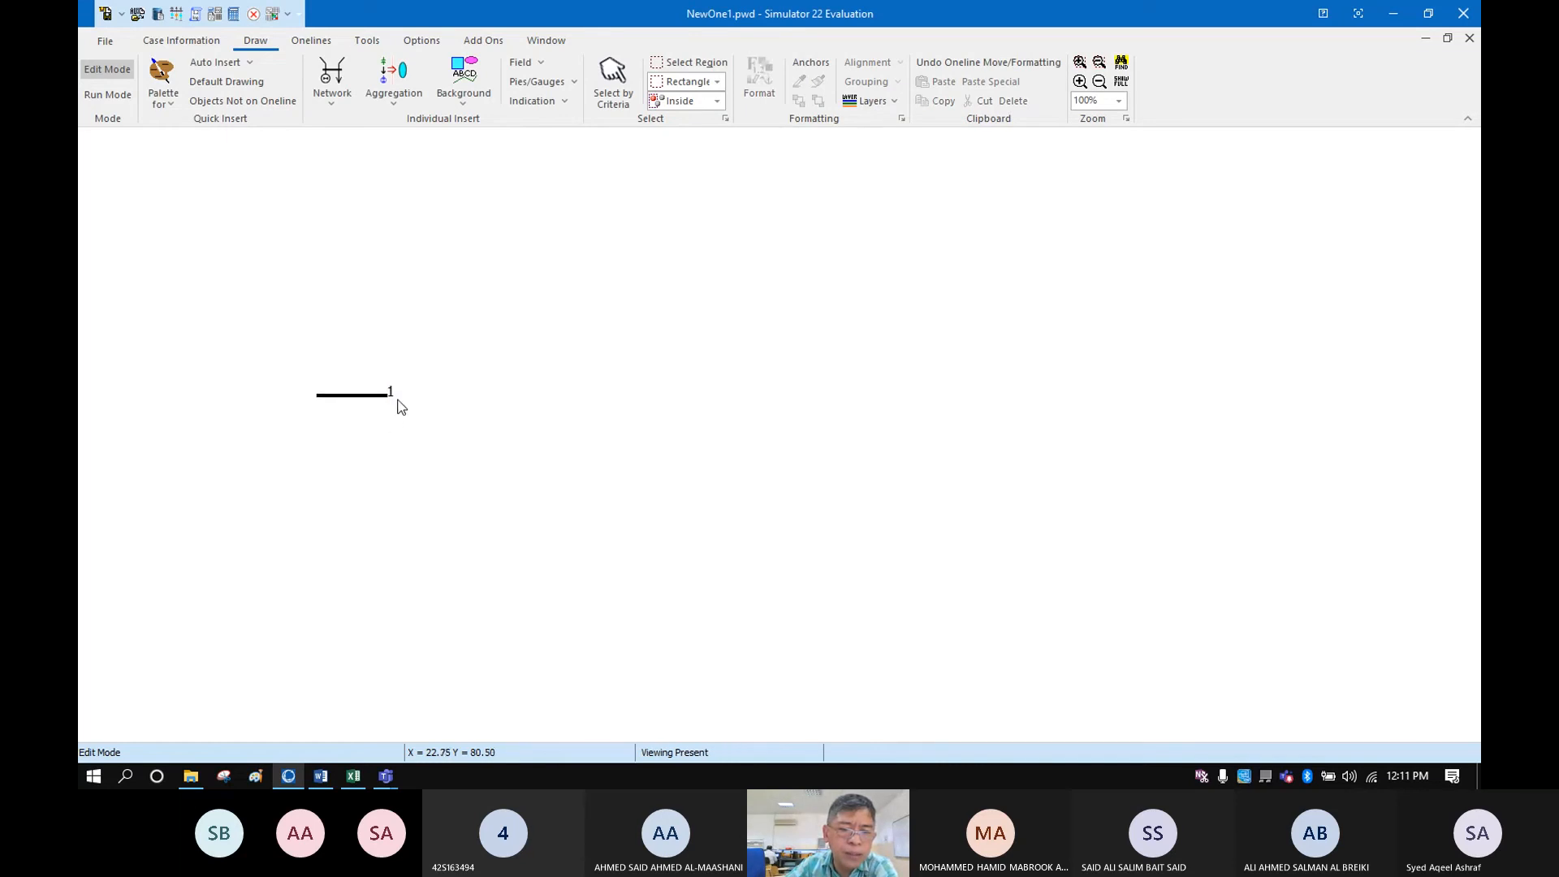
click(391, 395)
drag(391, 395, 418, 425)
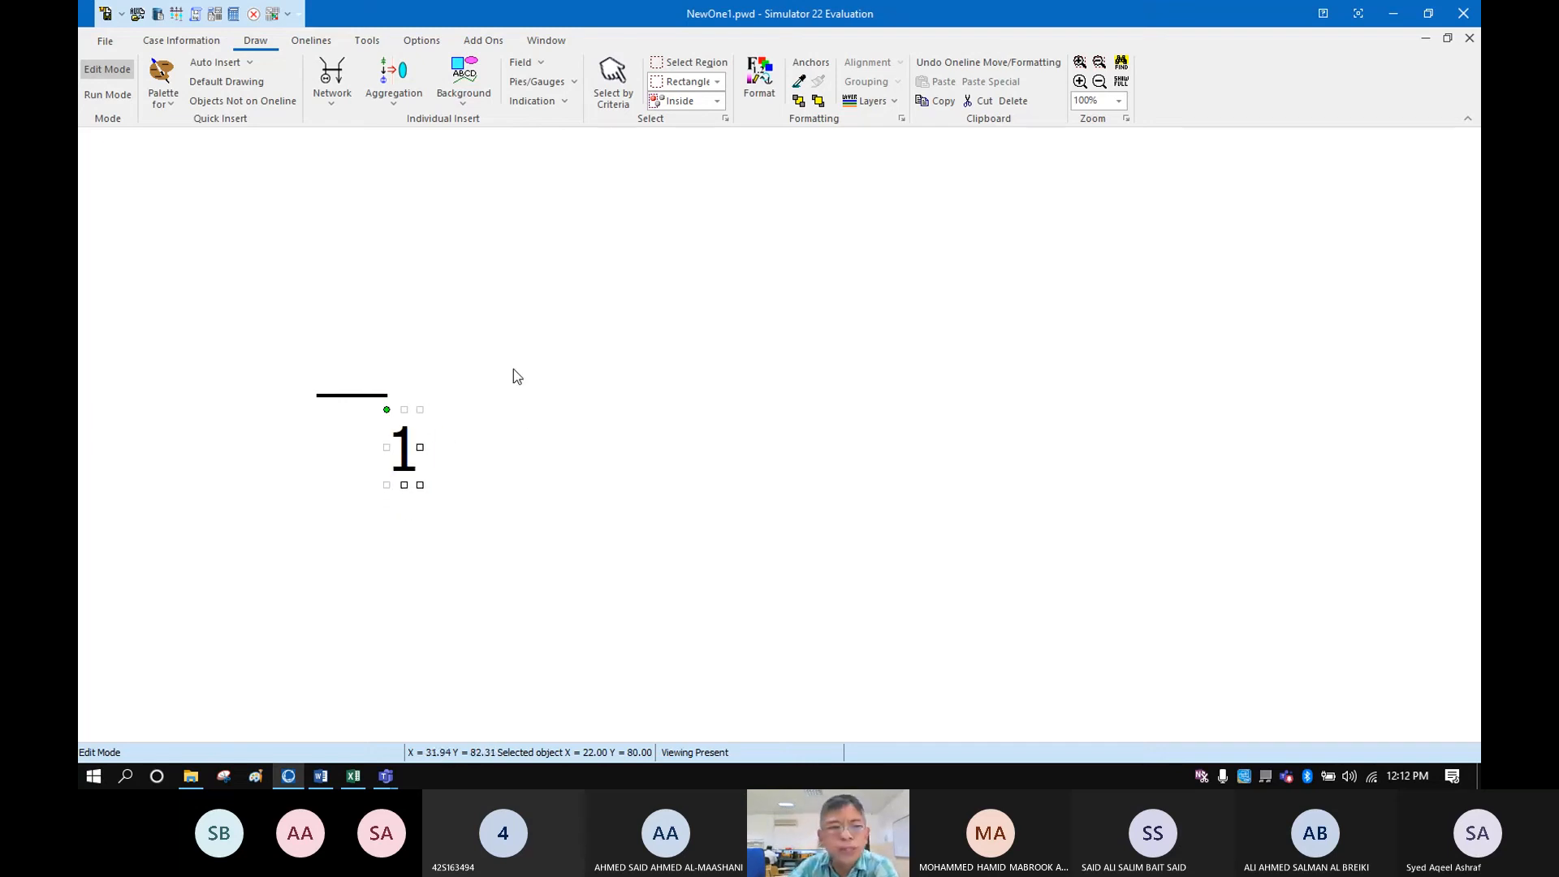
Insert bus 2 level with bus 1 in the right part of the diagram and enlarge its number label below the bus's right end
click(333, 112)
click(349, 130)
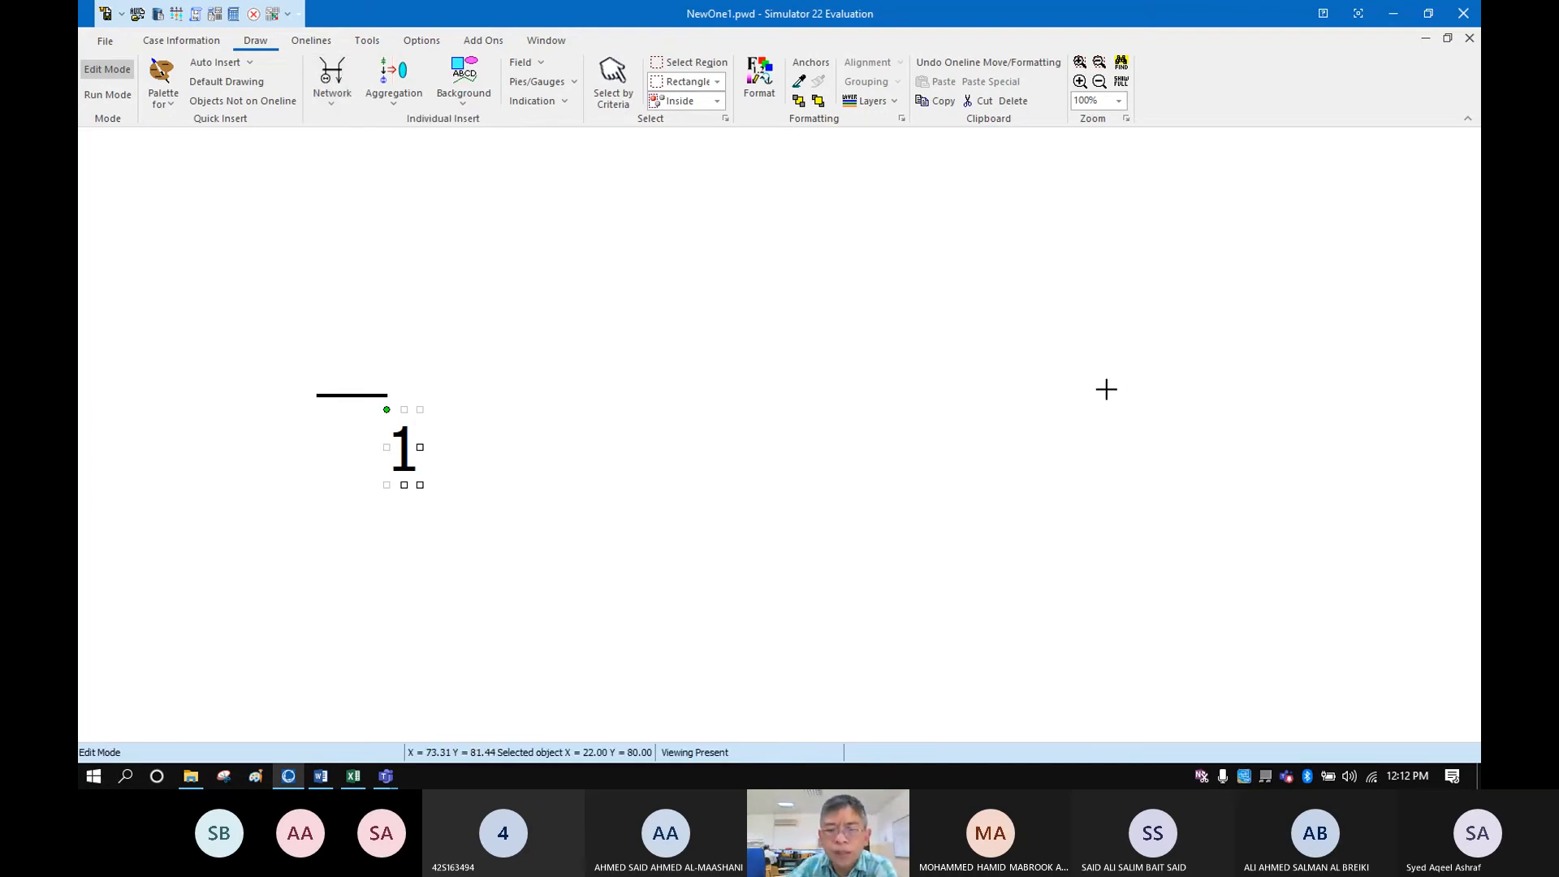
click(1106, 390)
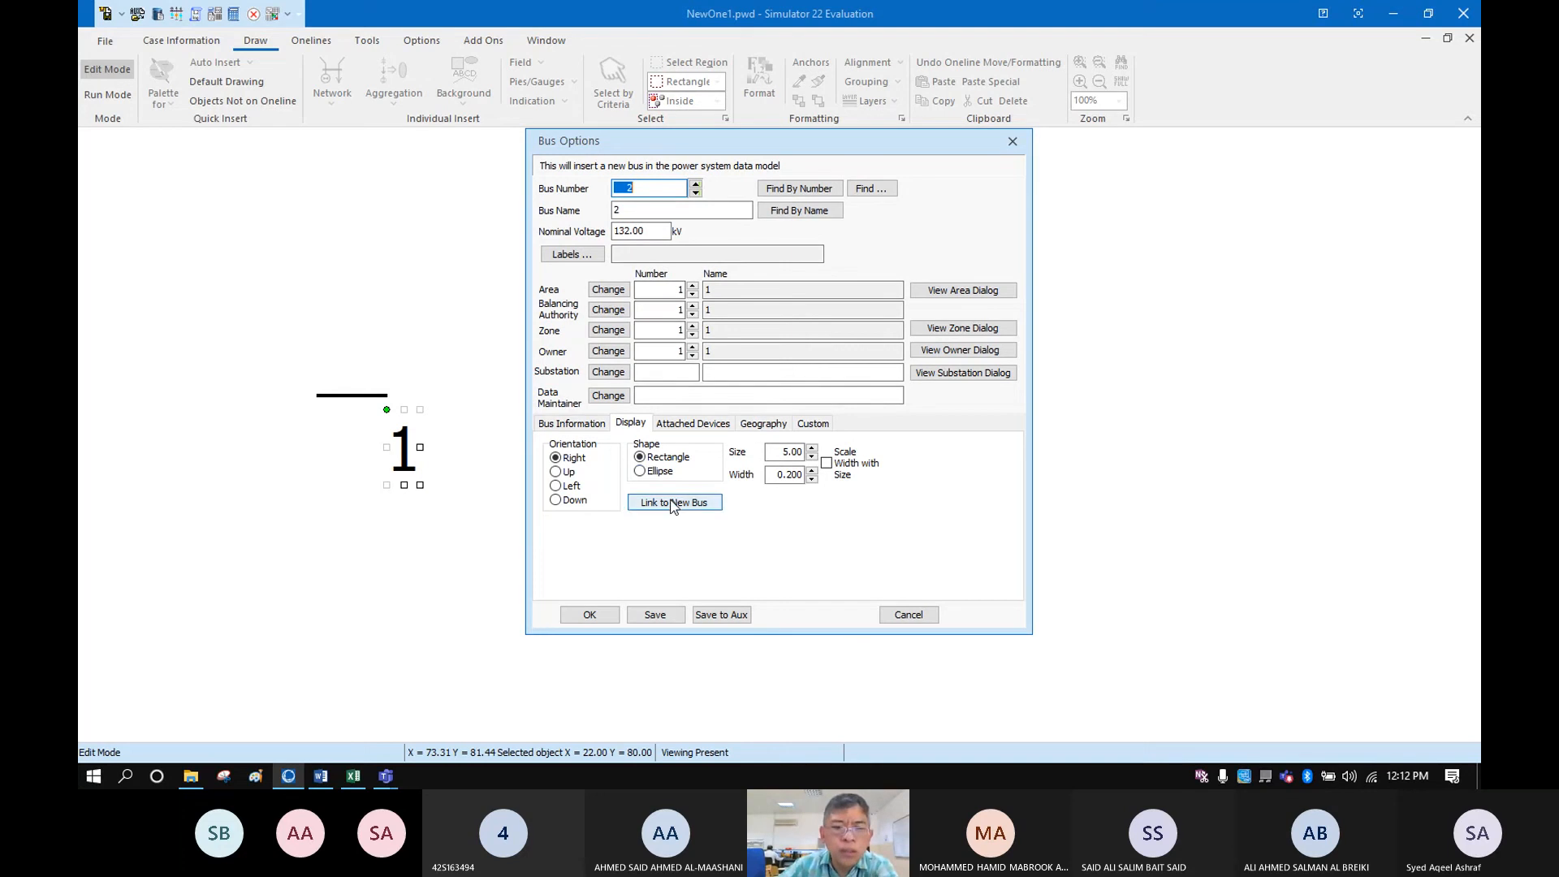
click(592, 619)
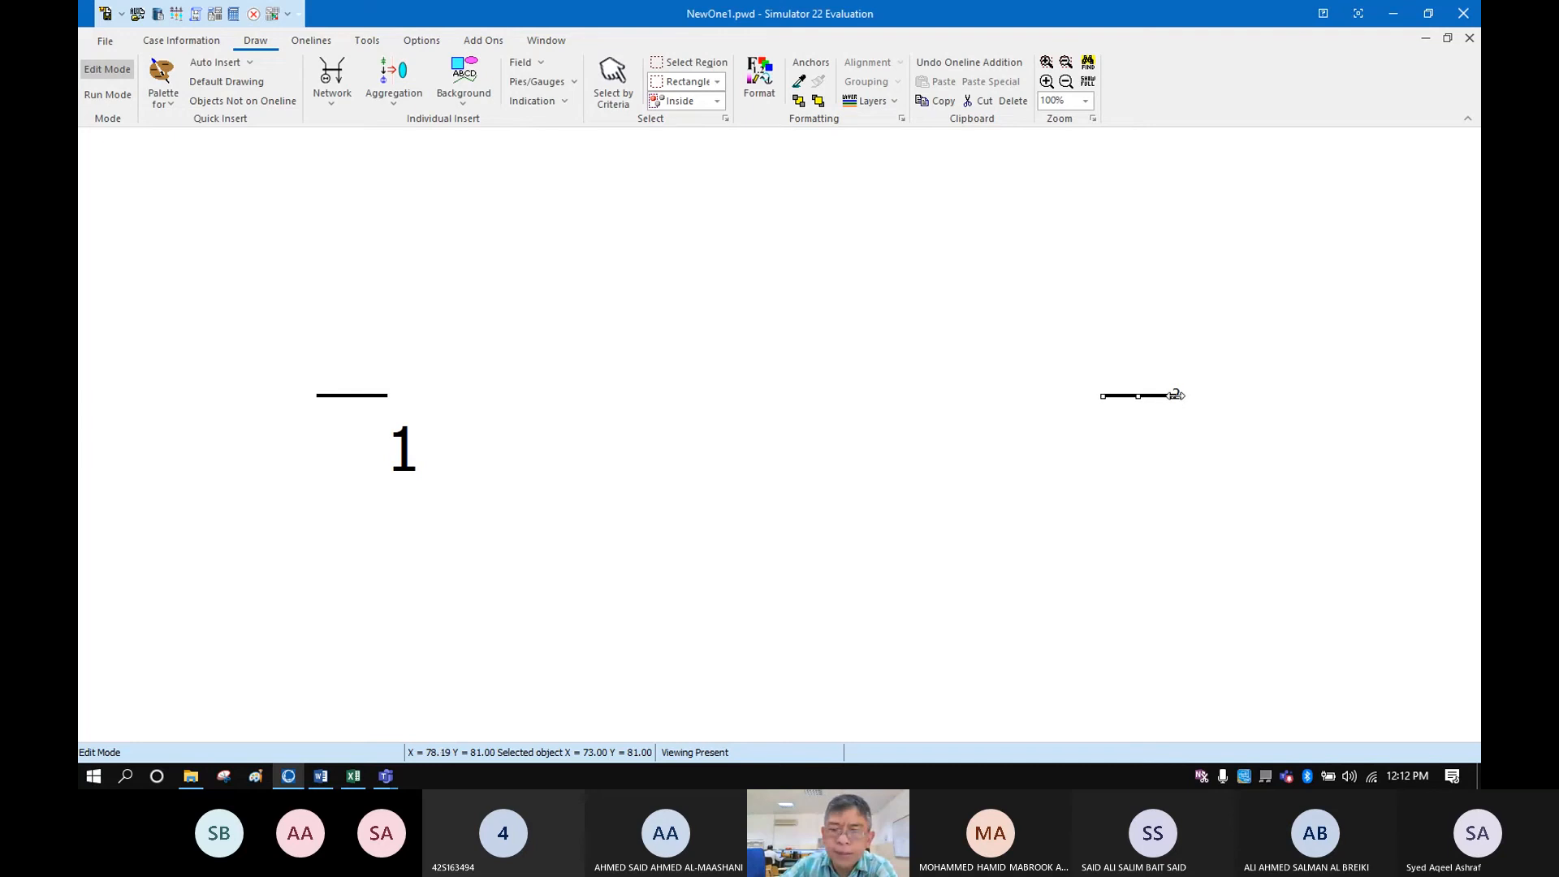
drag(1182, 404, 1204, 452)
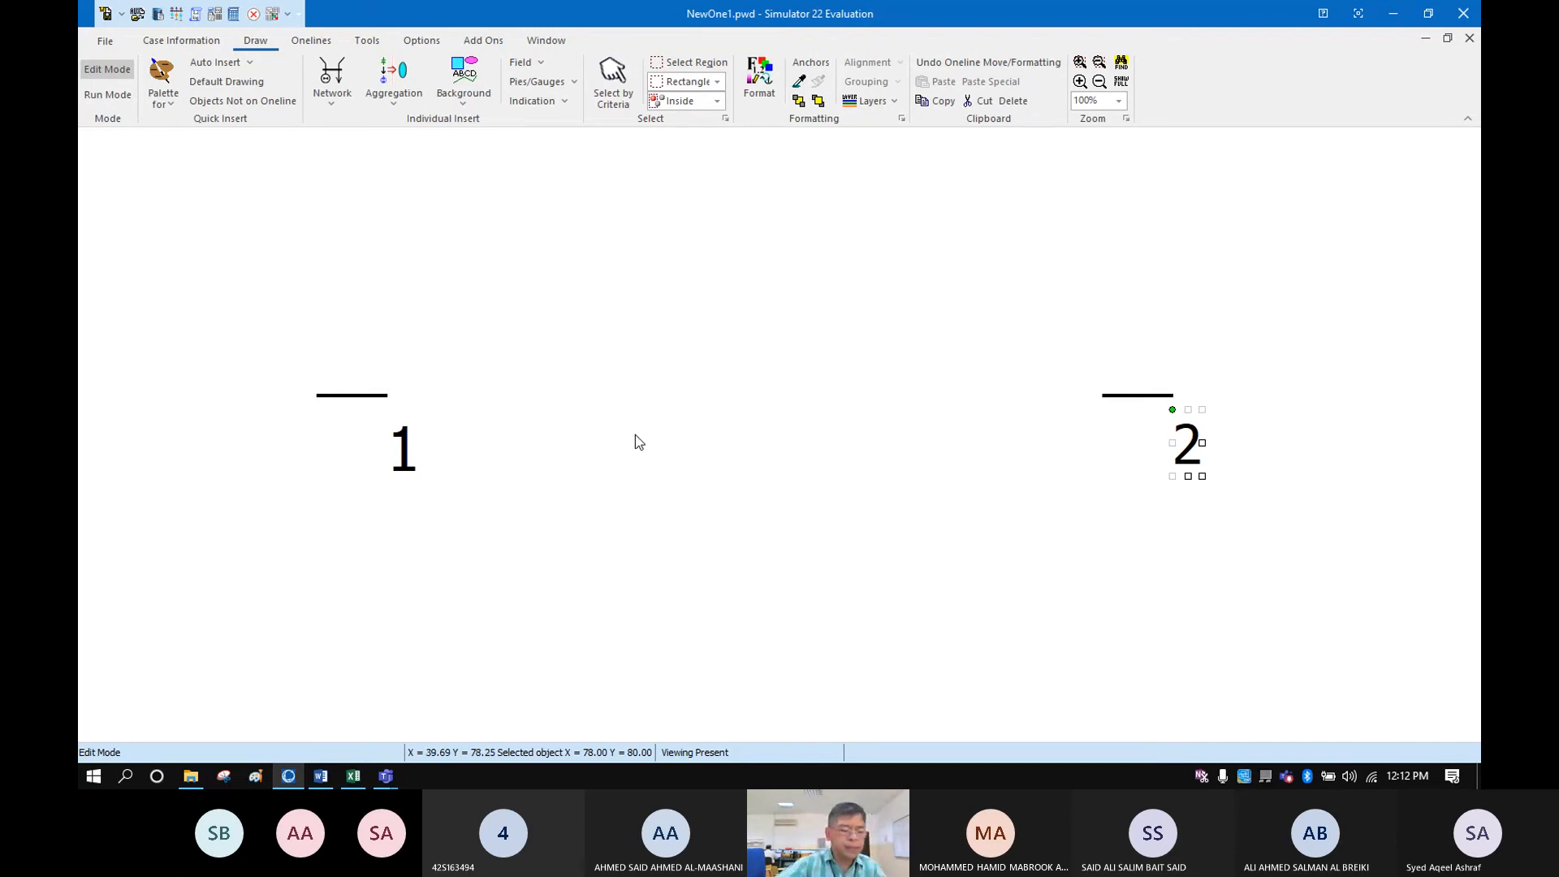
Add a generator to bus 1 with an MW setpoint of 0
click(357, 398)
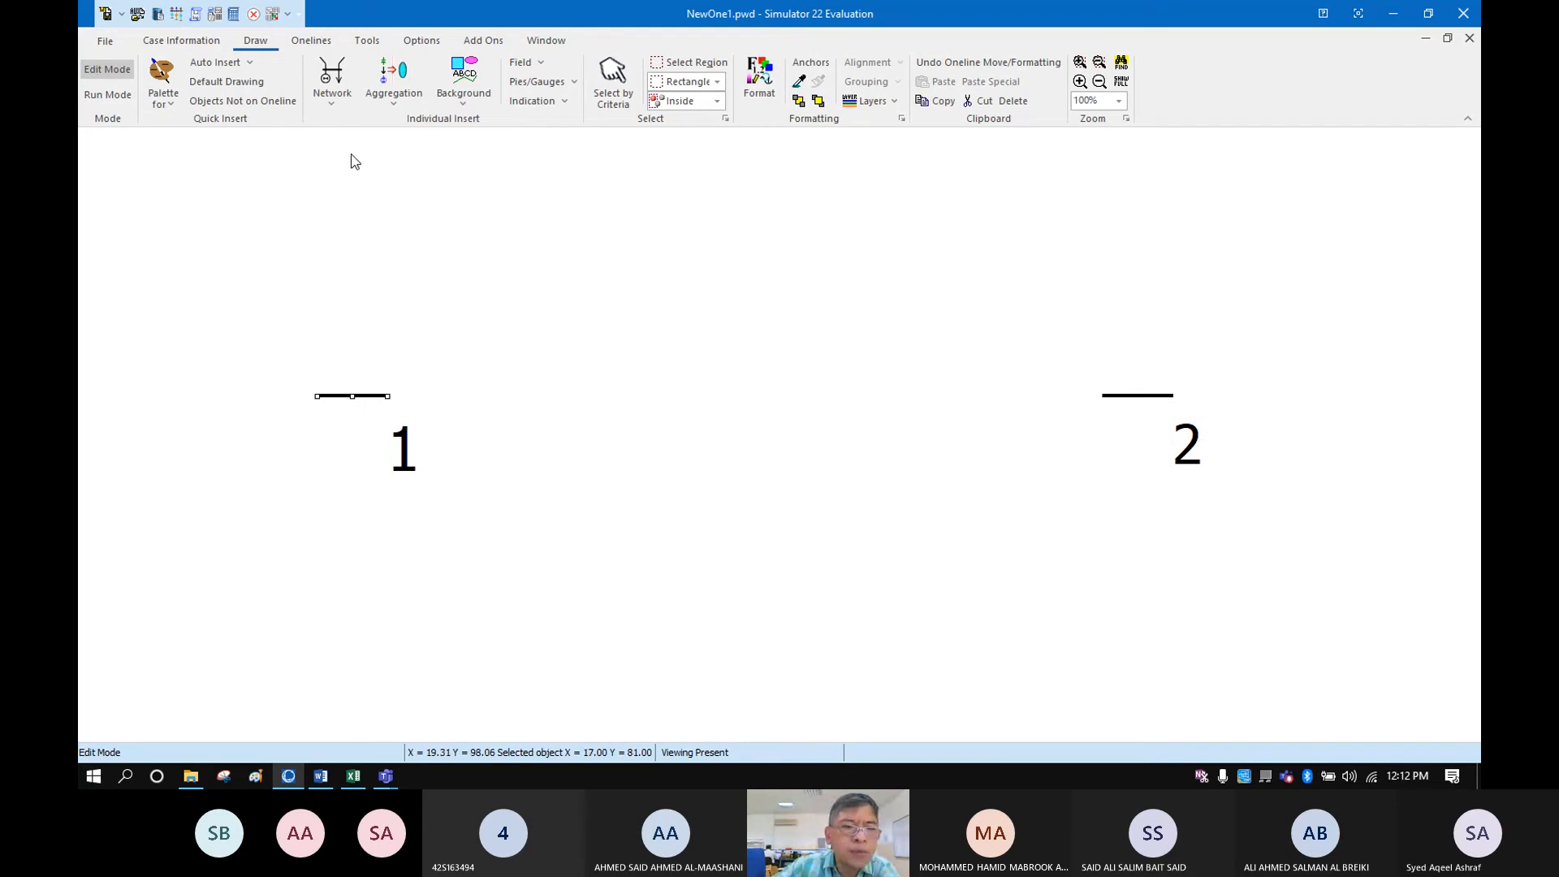
click(331, 106)
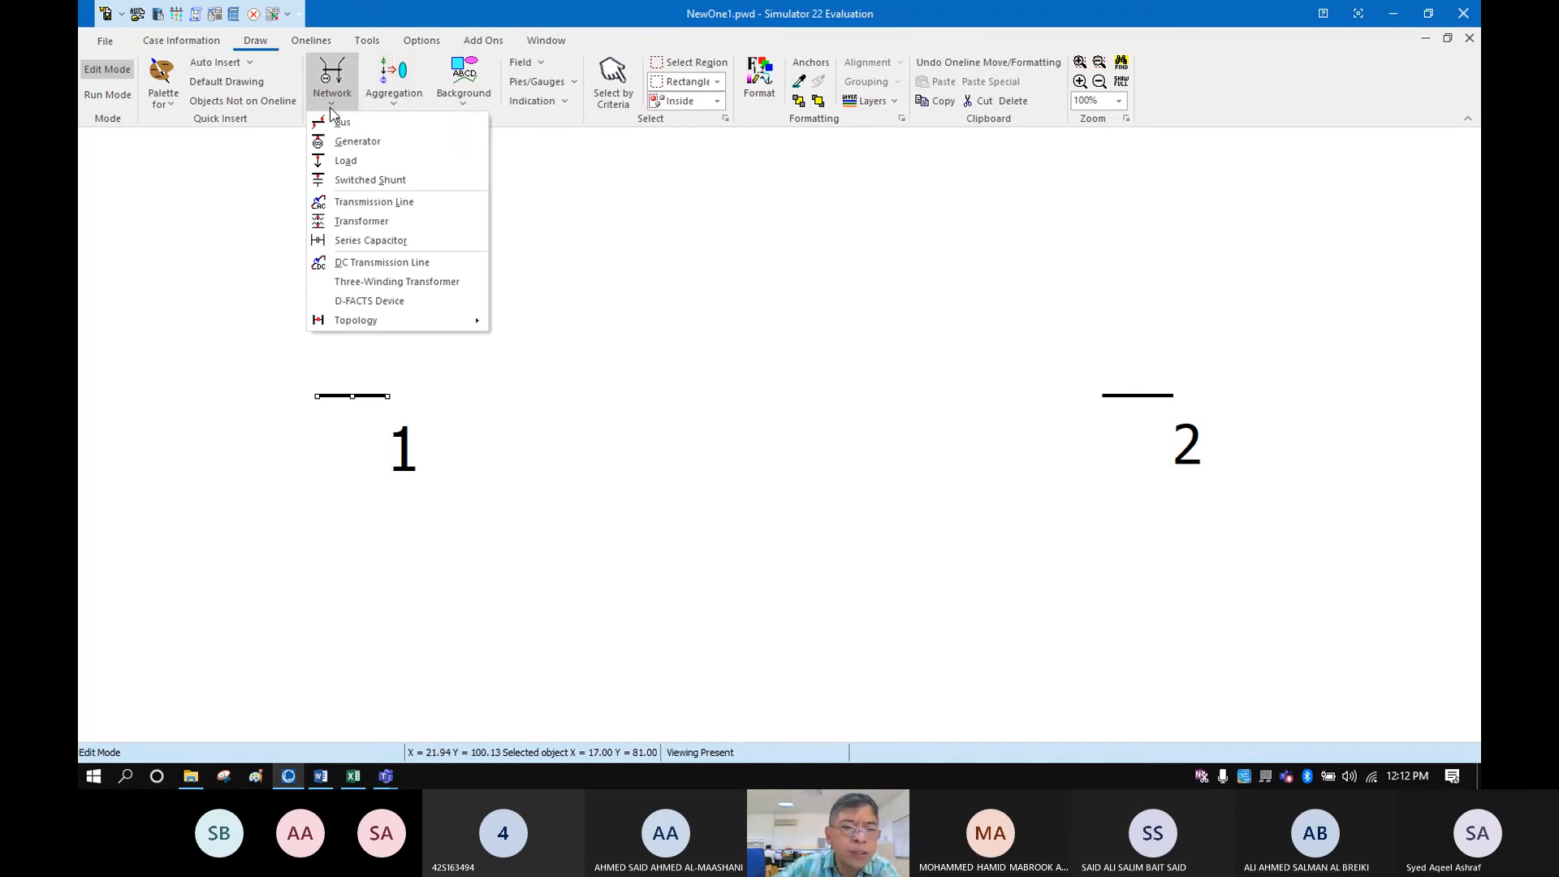
click(356, 141)
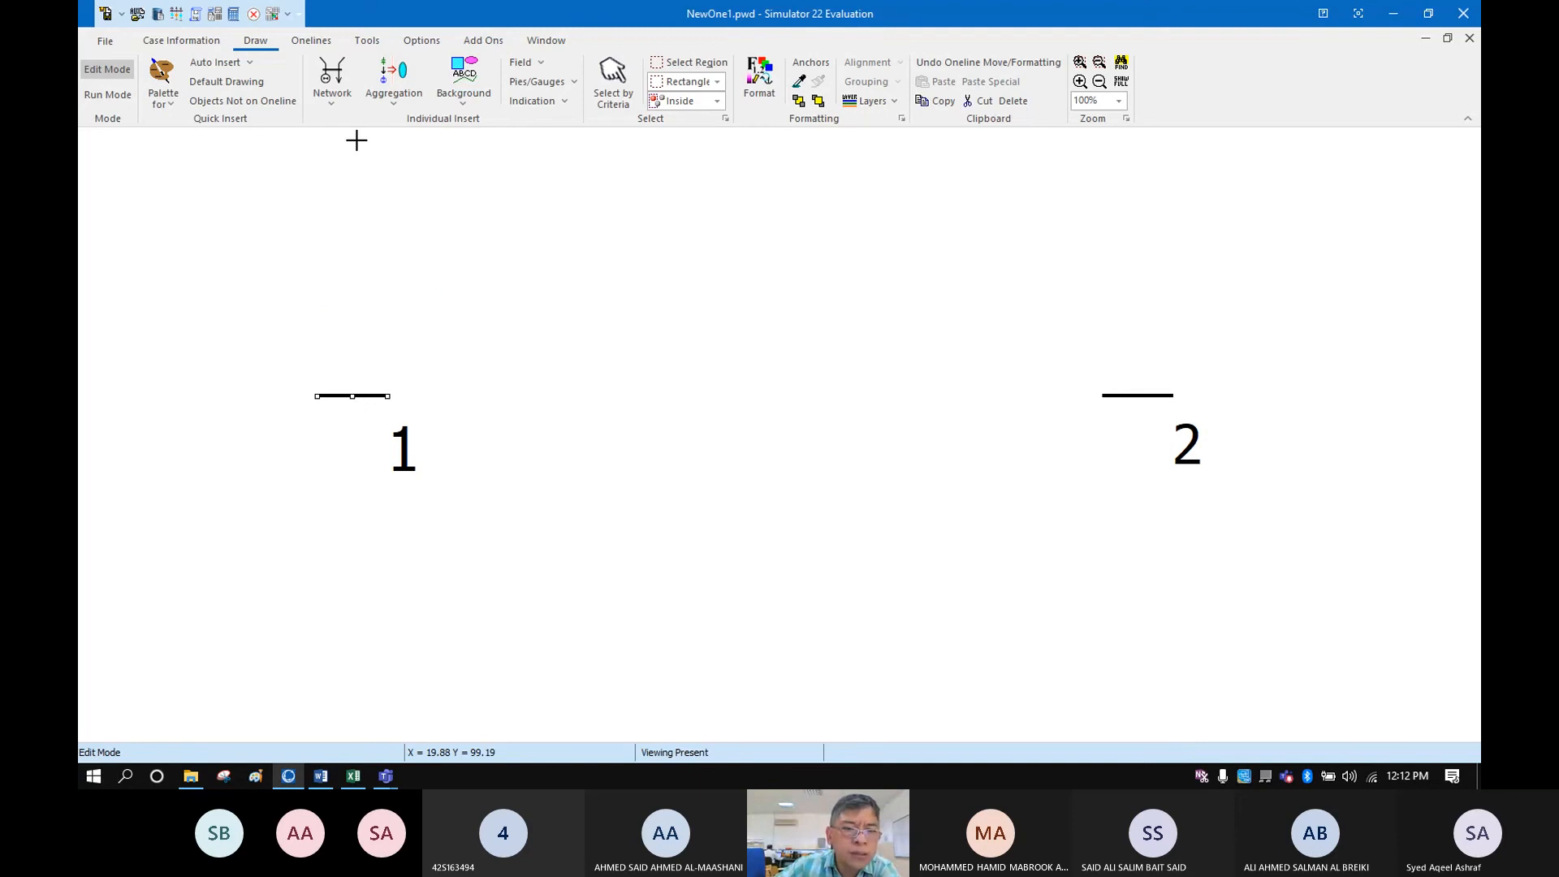
click(350, 396)
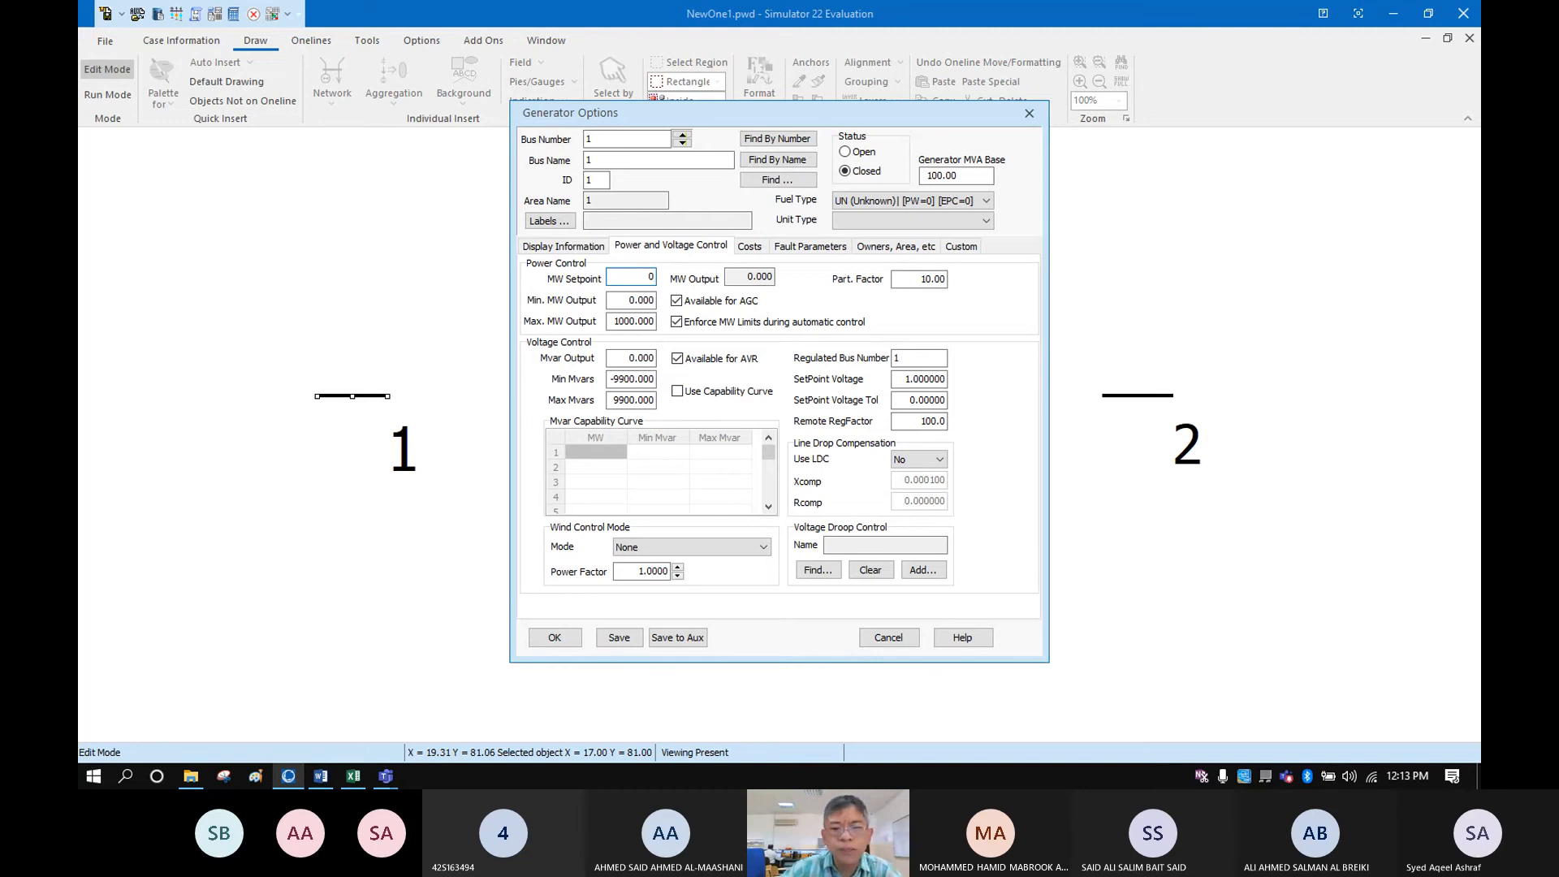
click(555, 639)
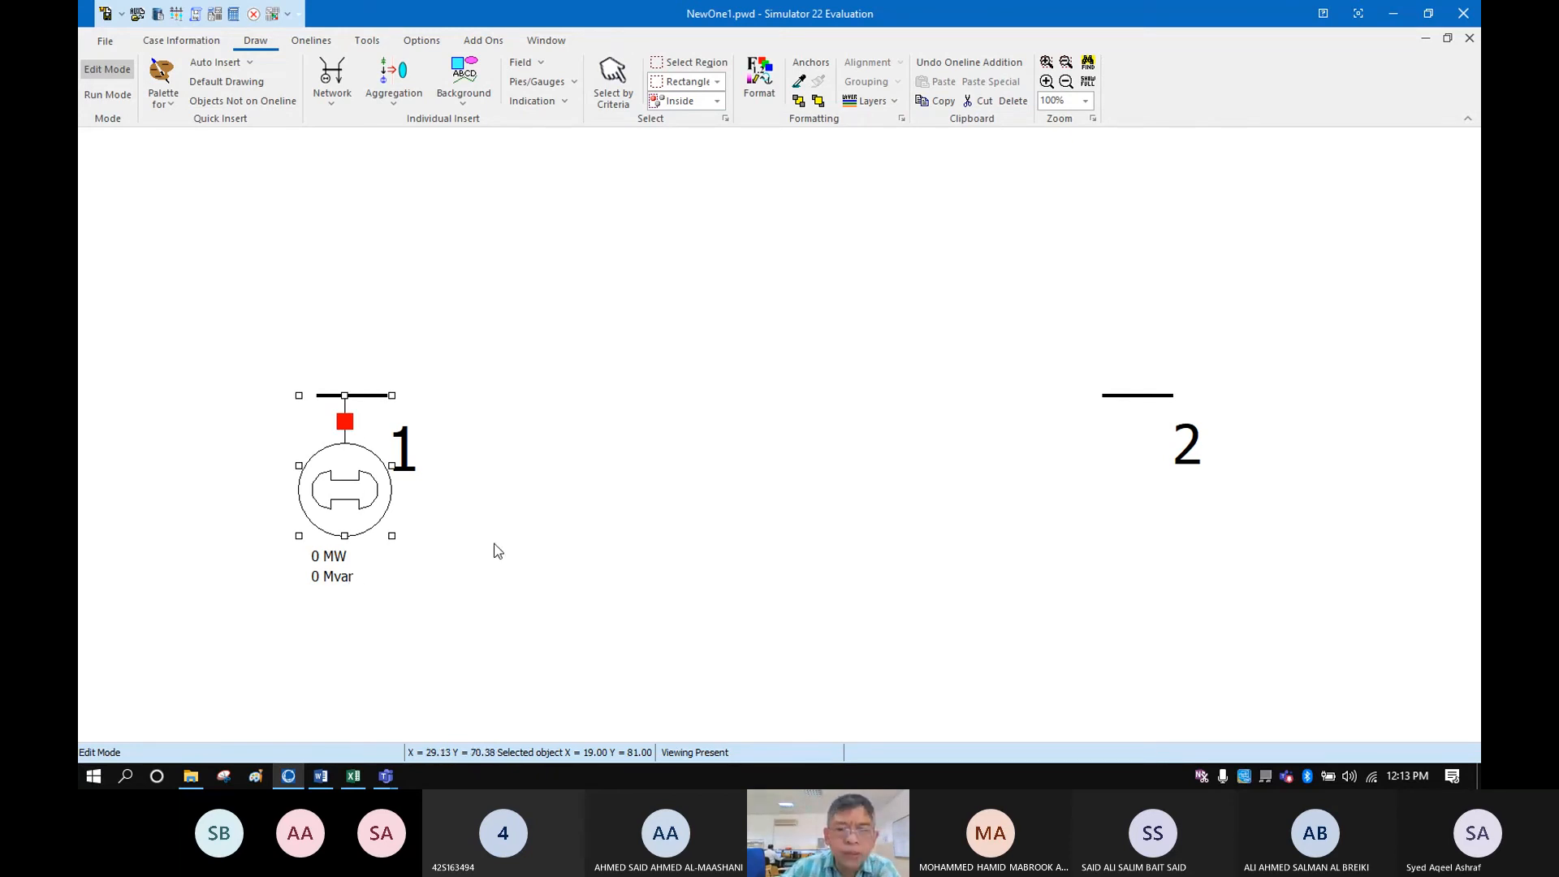
Add a downward-pointing load to bus 2 with a constant-power MW value of 200
click(1141, 396)
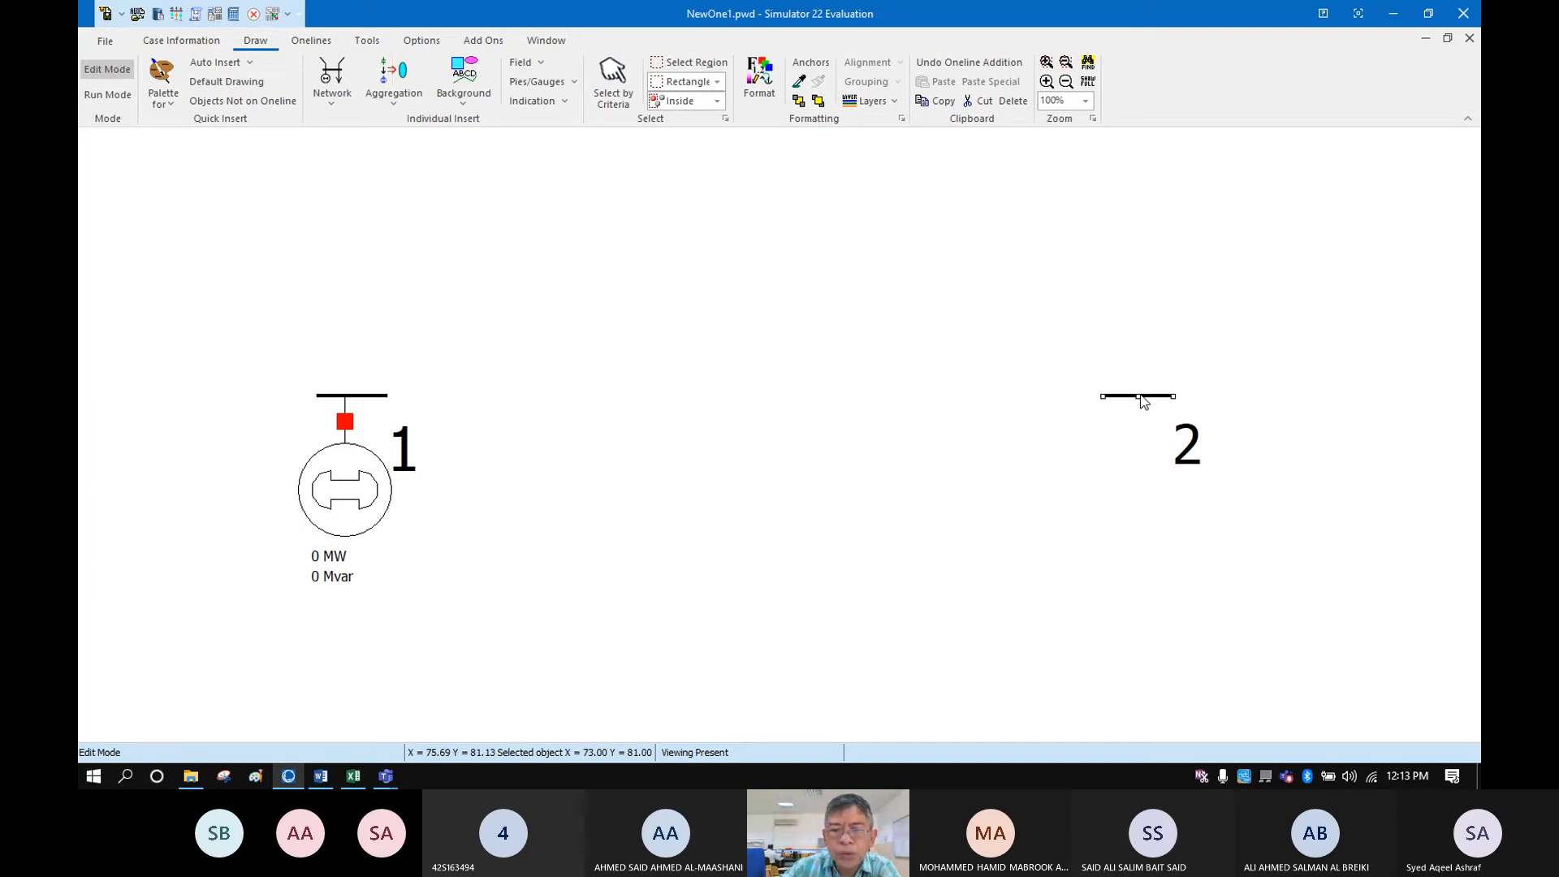
click(328, 99)
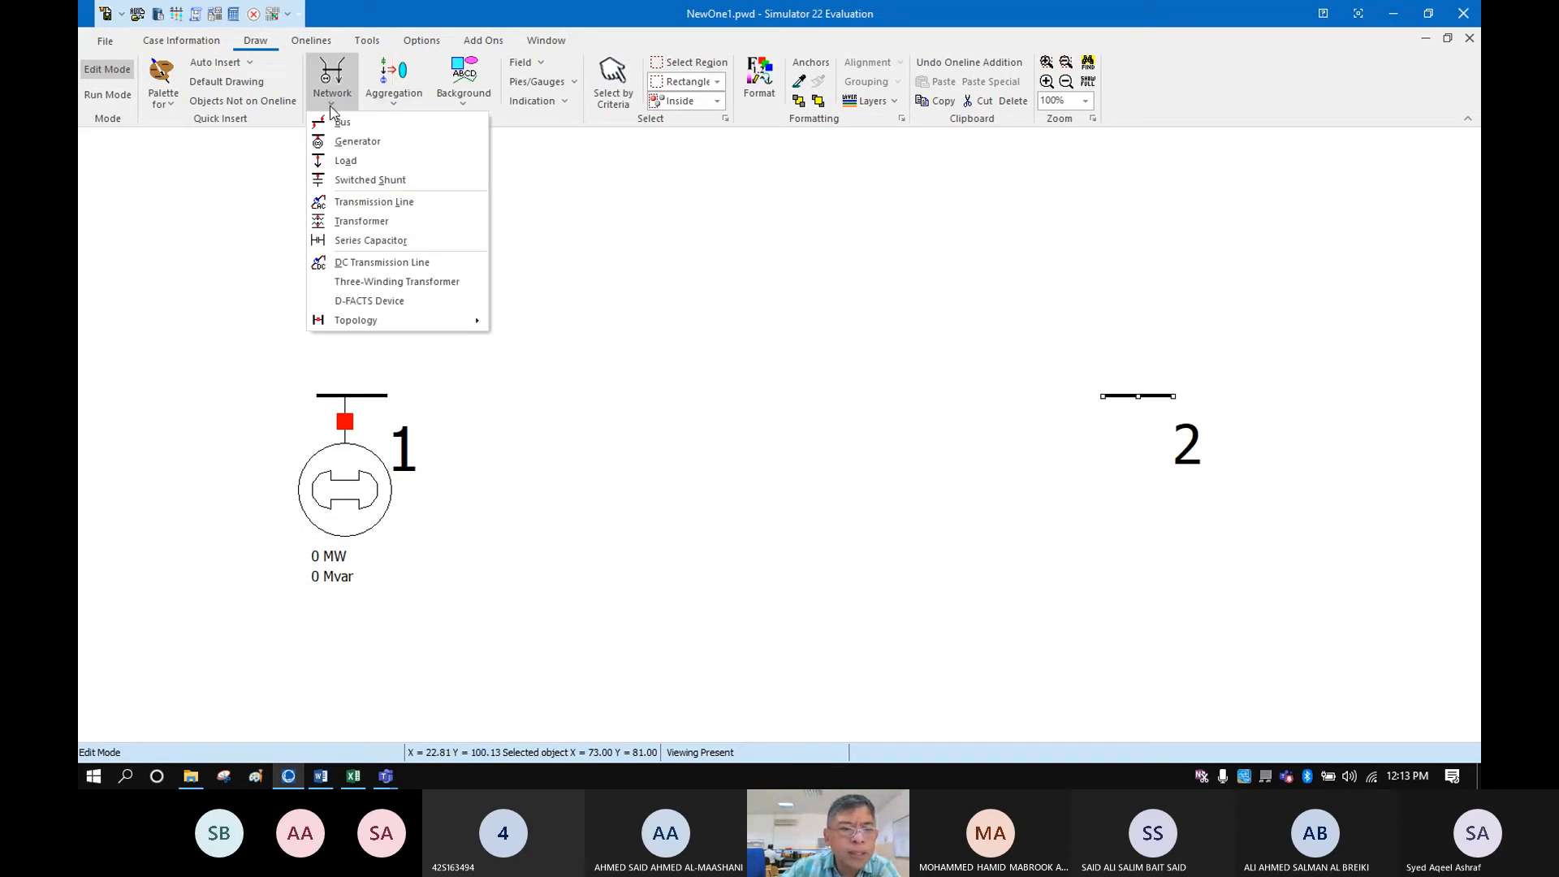
click(346, 161)
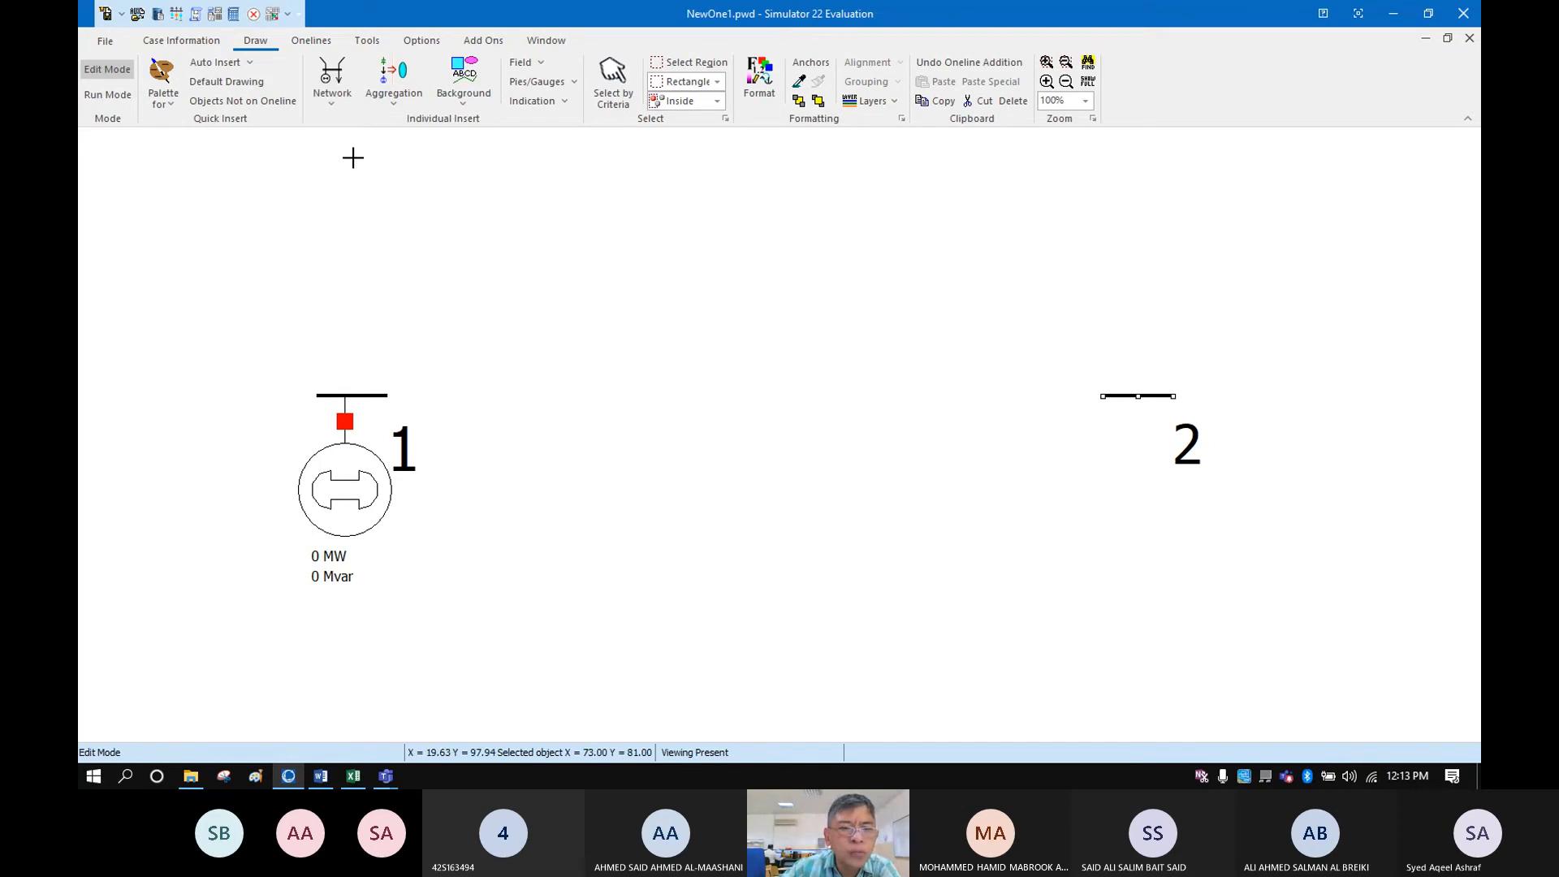
click(1126, 396)
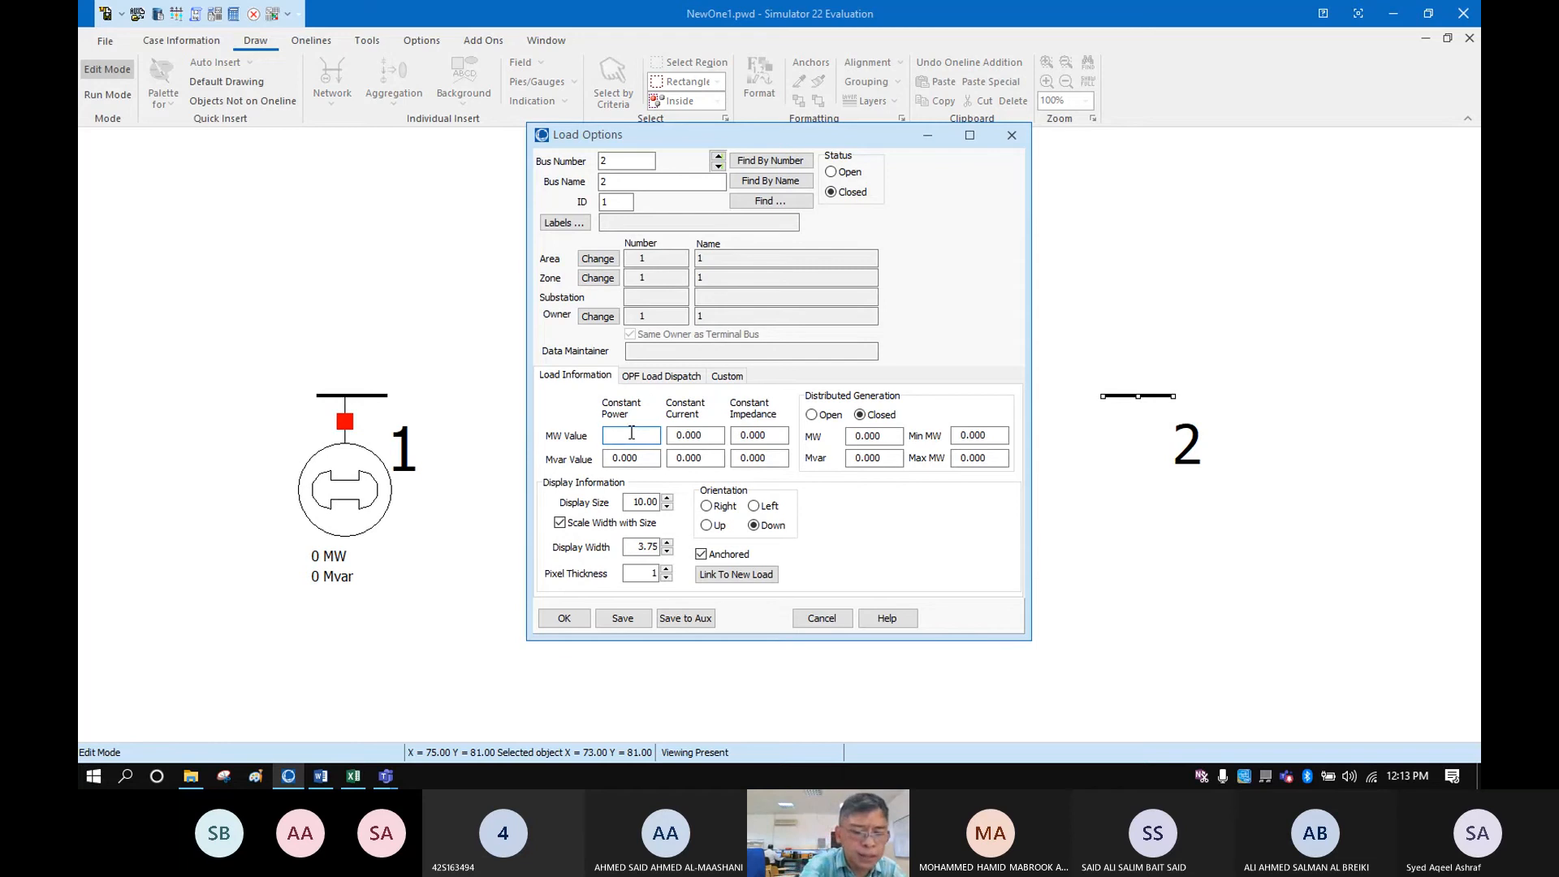
text(2)
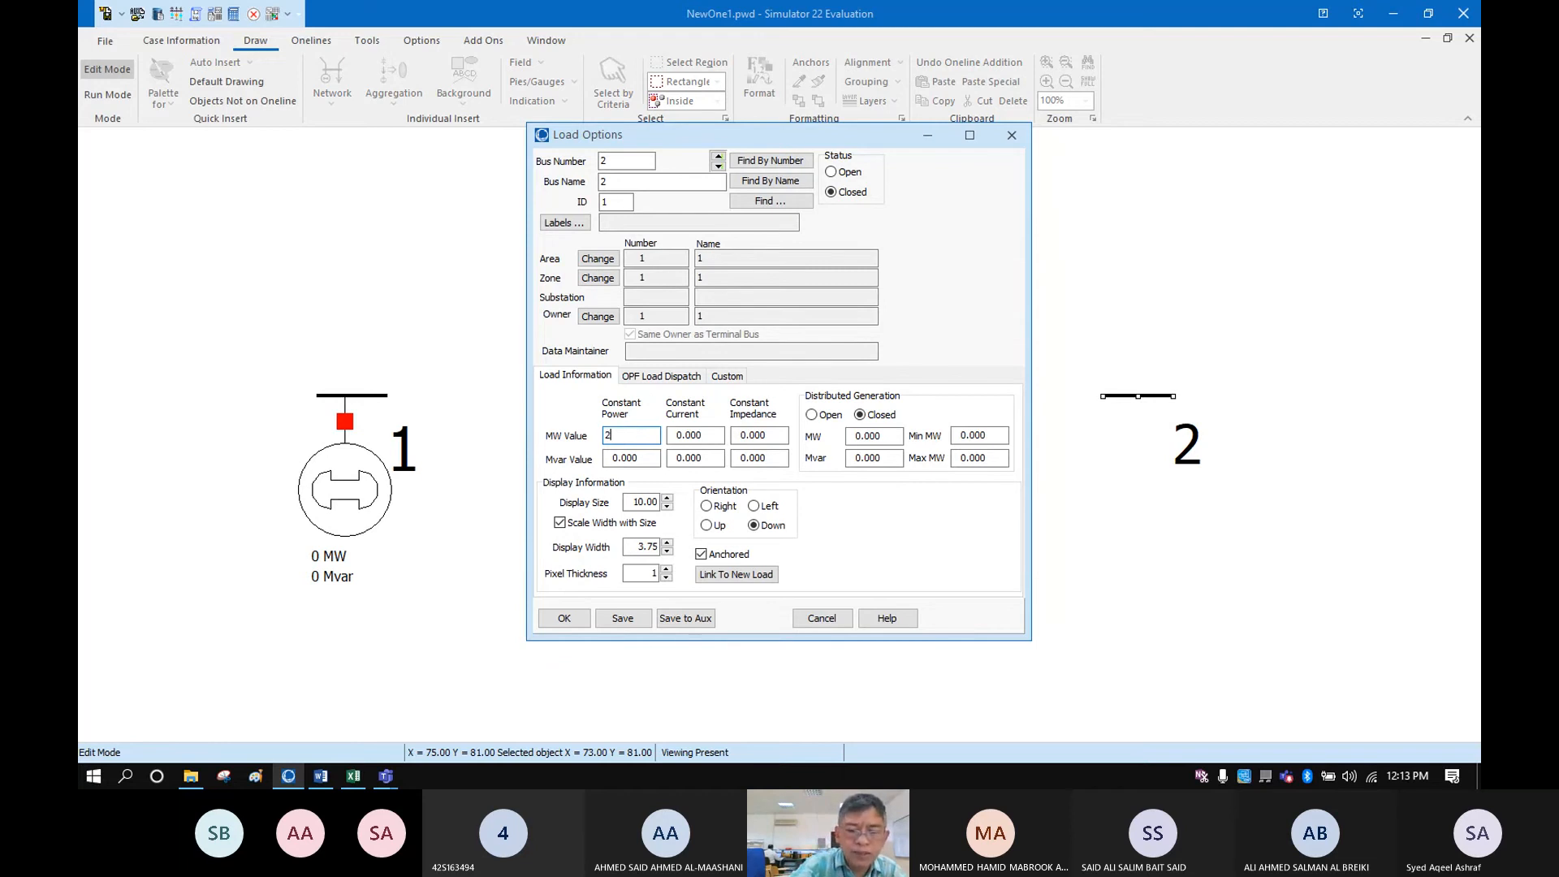
text(00)
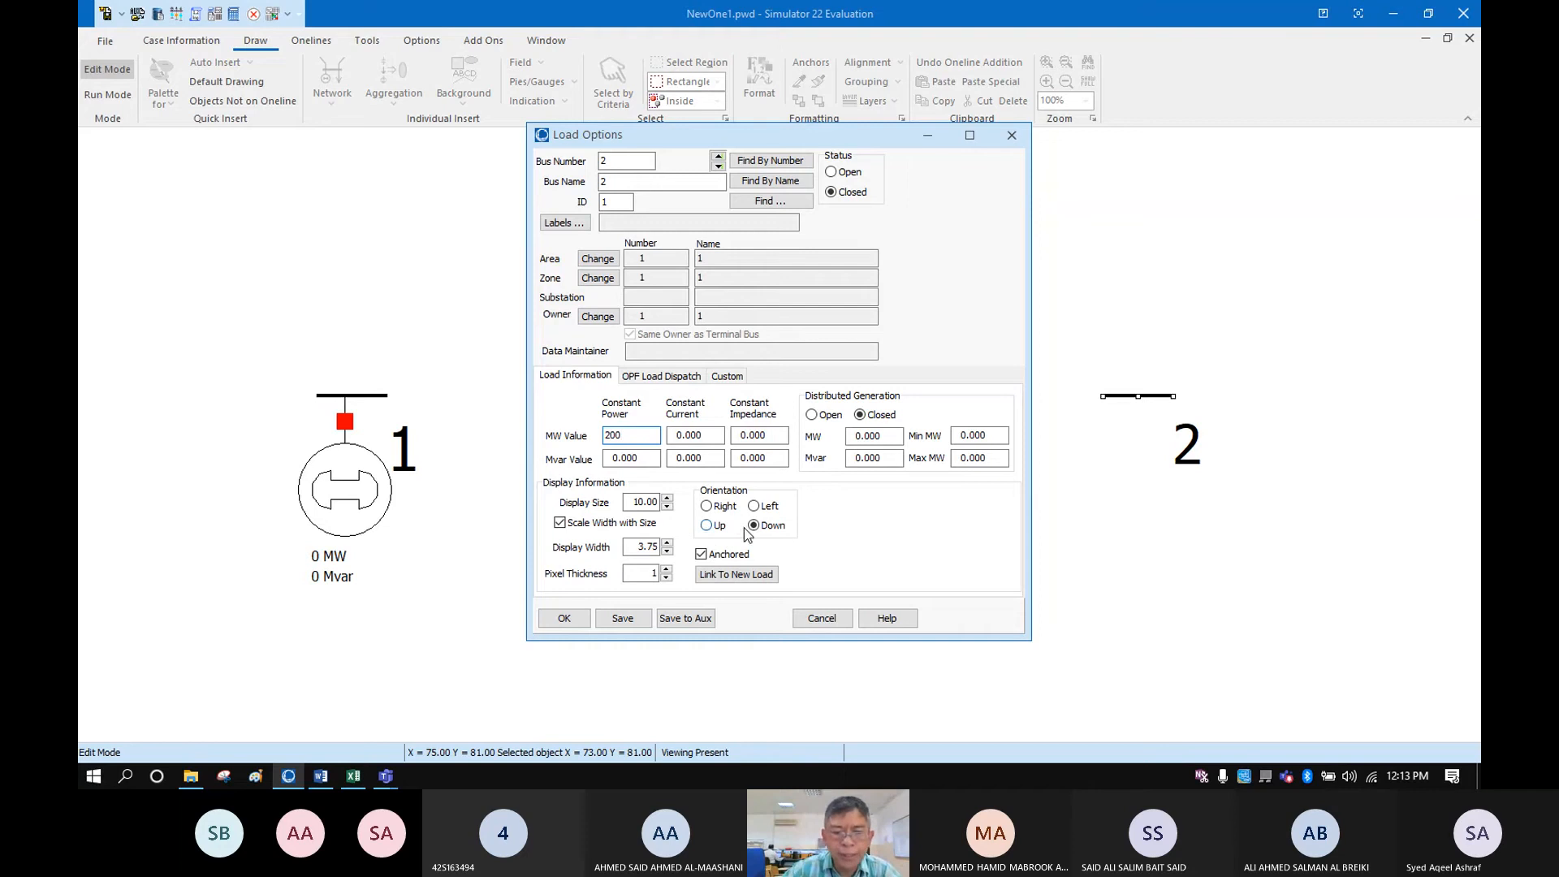
click(571, 627)
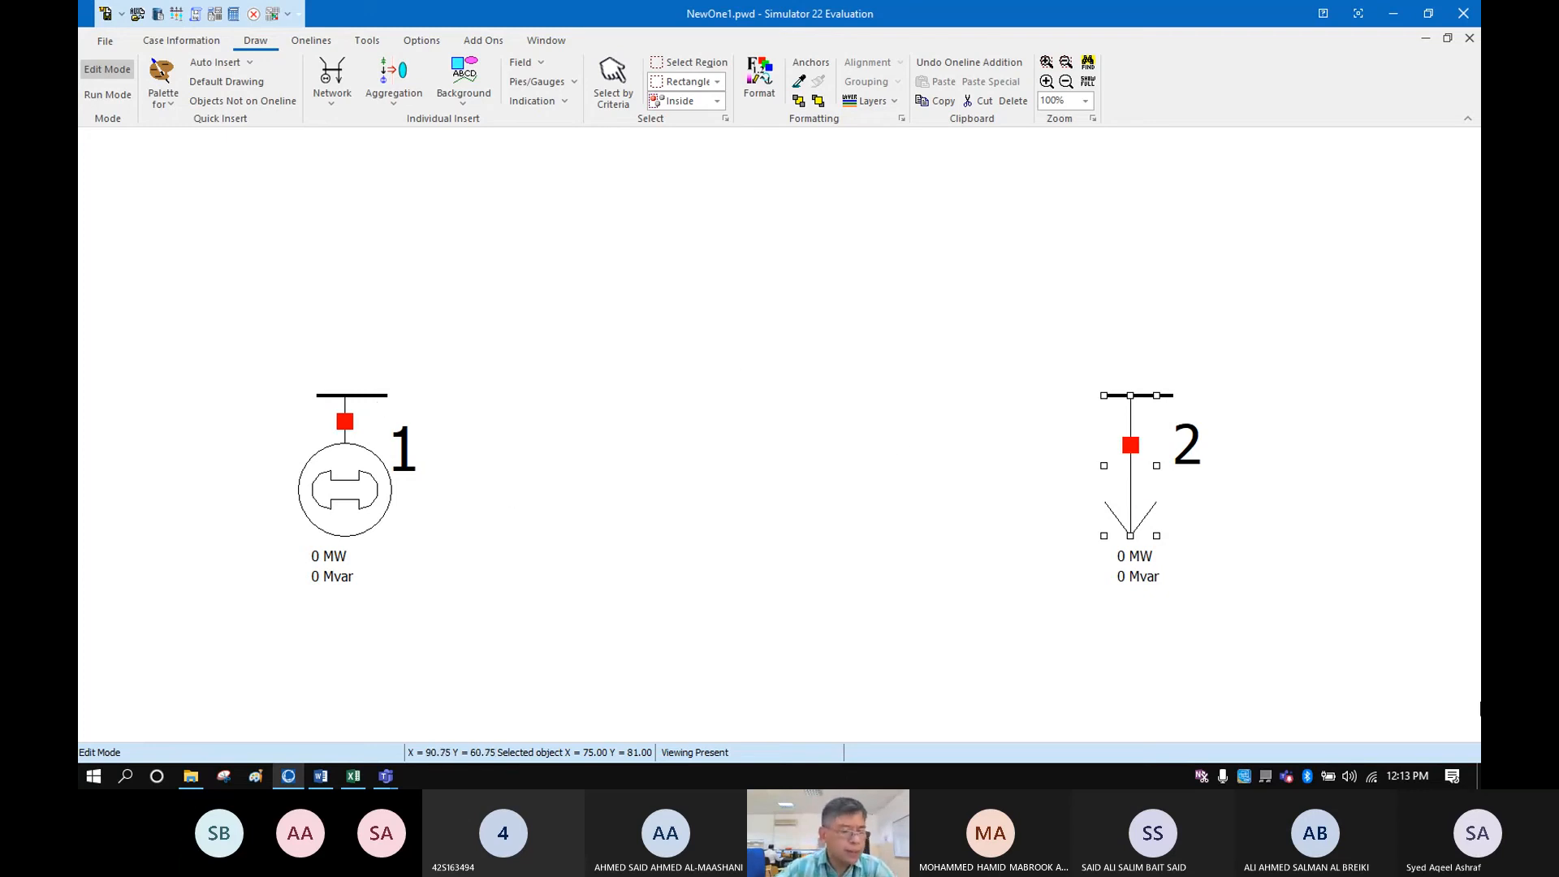
Draw a transmission line from bus 1 to bus 2, routed up, straight across above both buses and down again
click(333, 104)
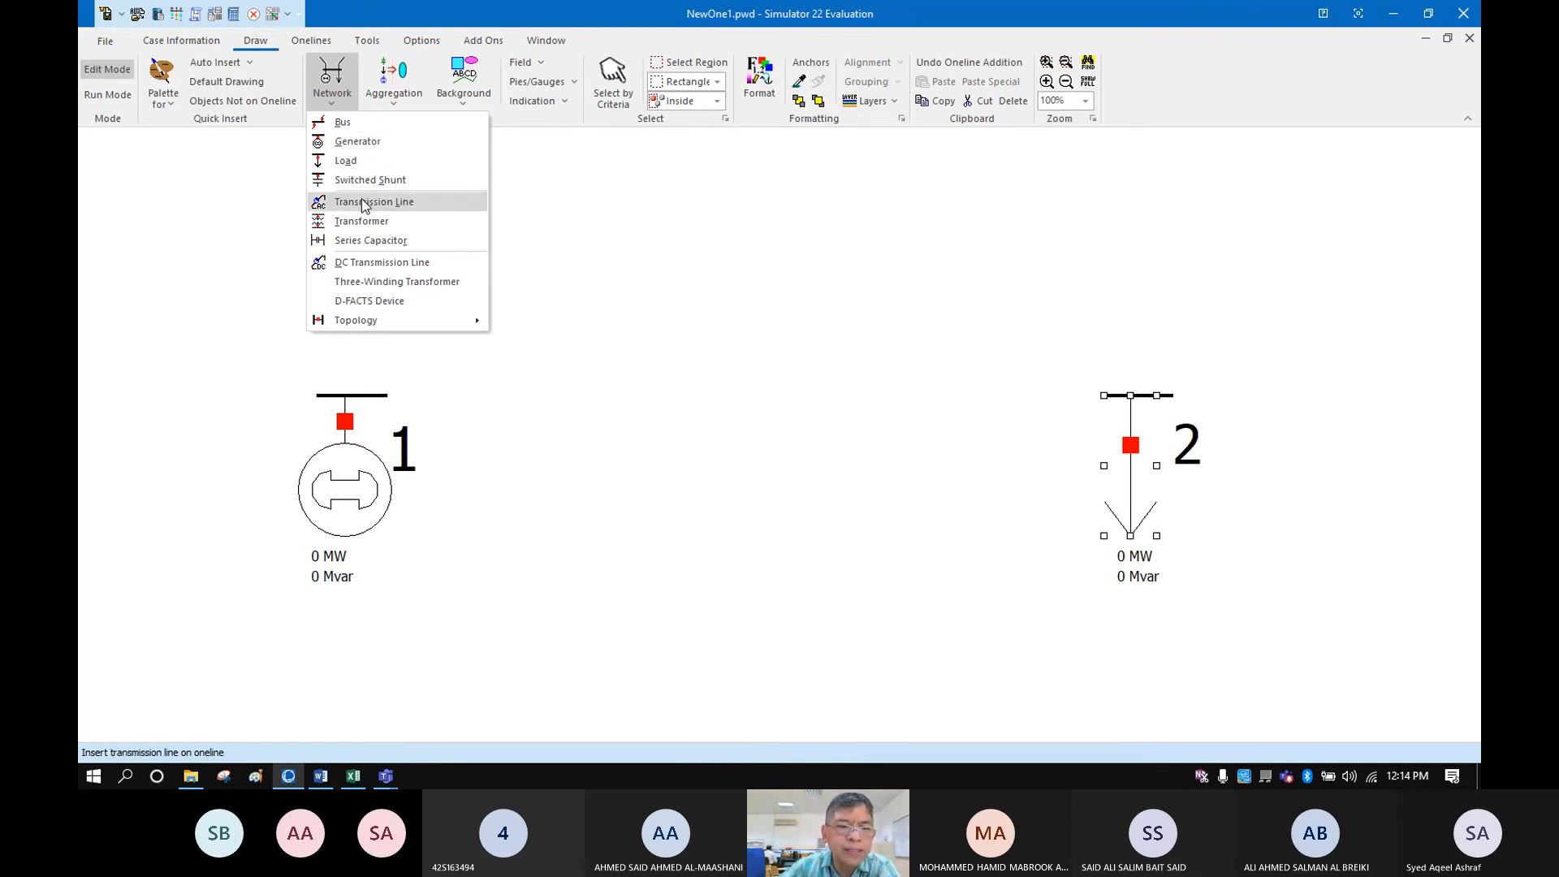
click(362, 203)
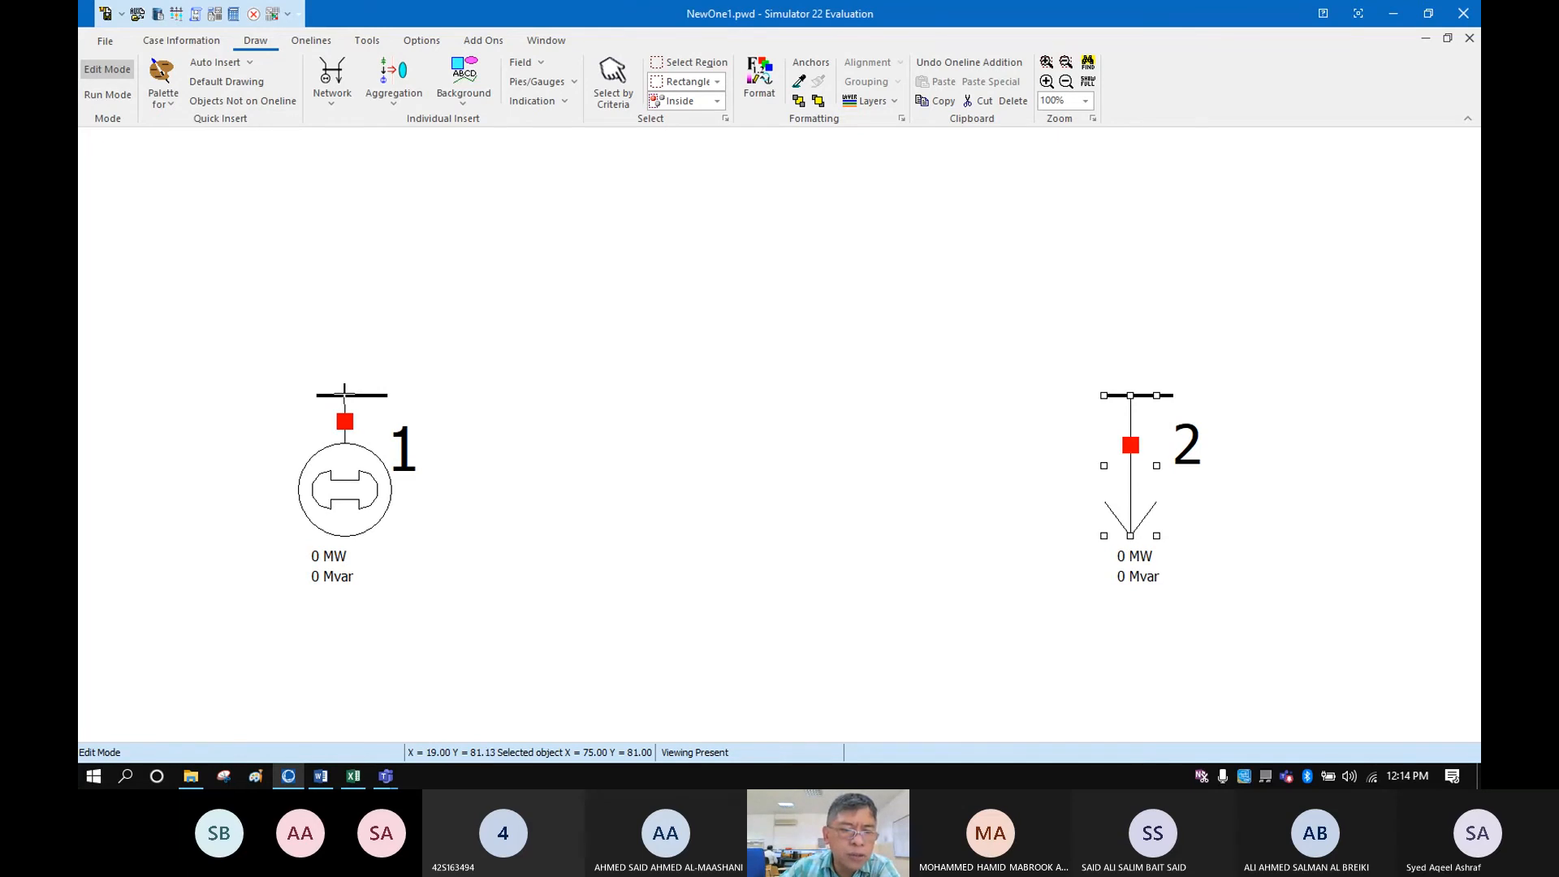
click(344, 393)
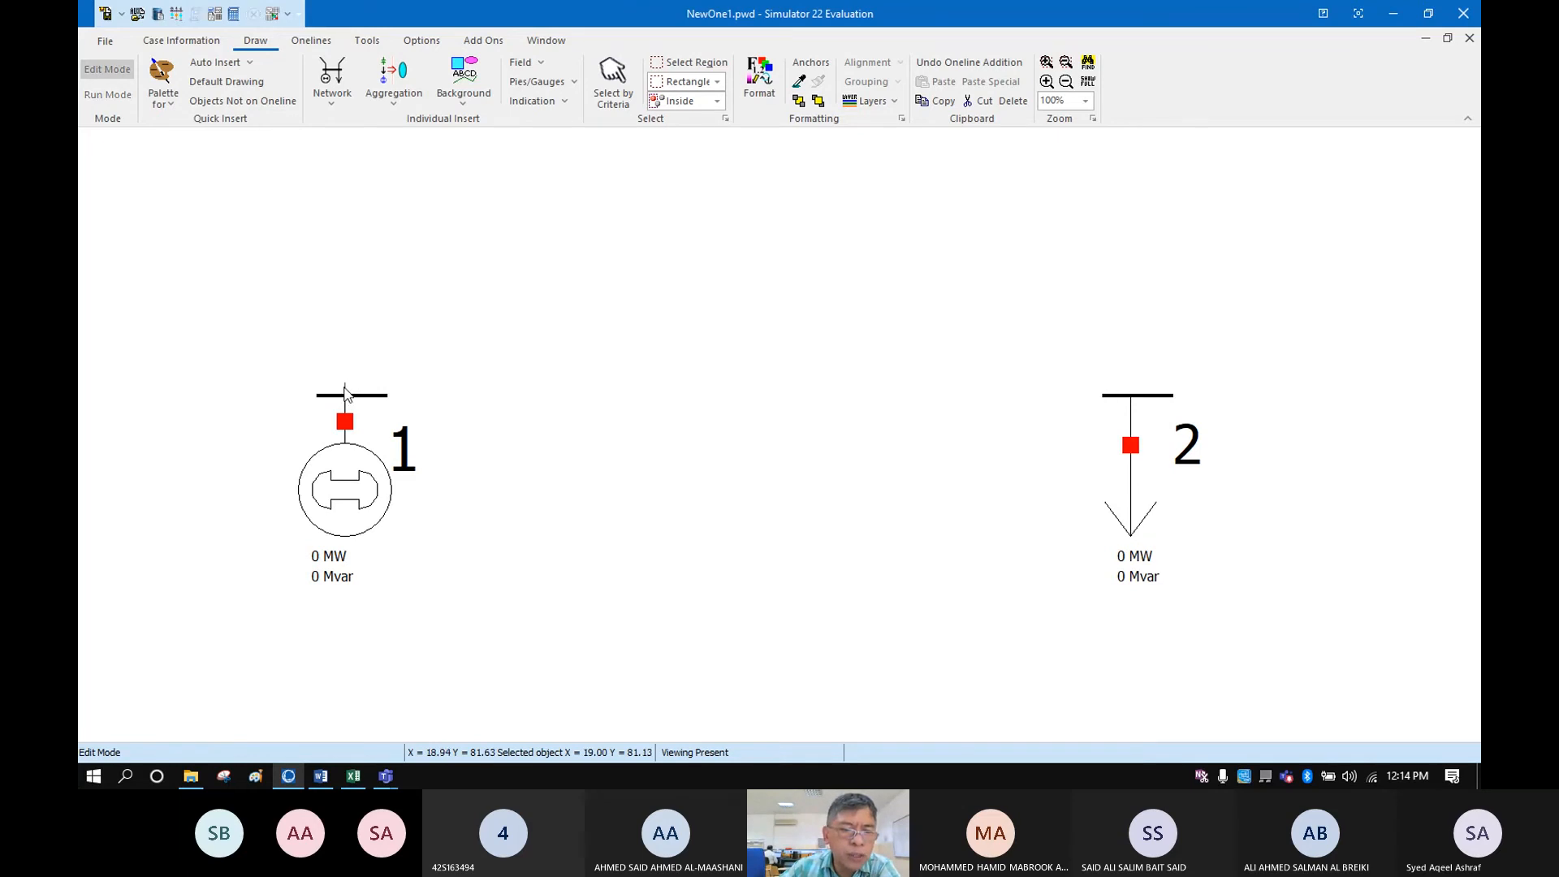
click(347, 243)
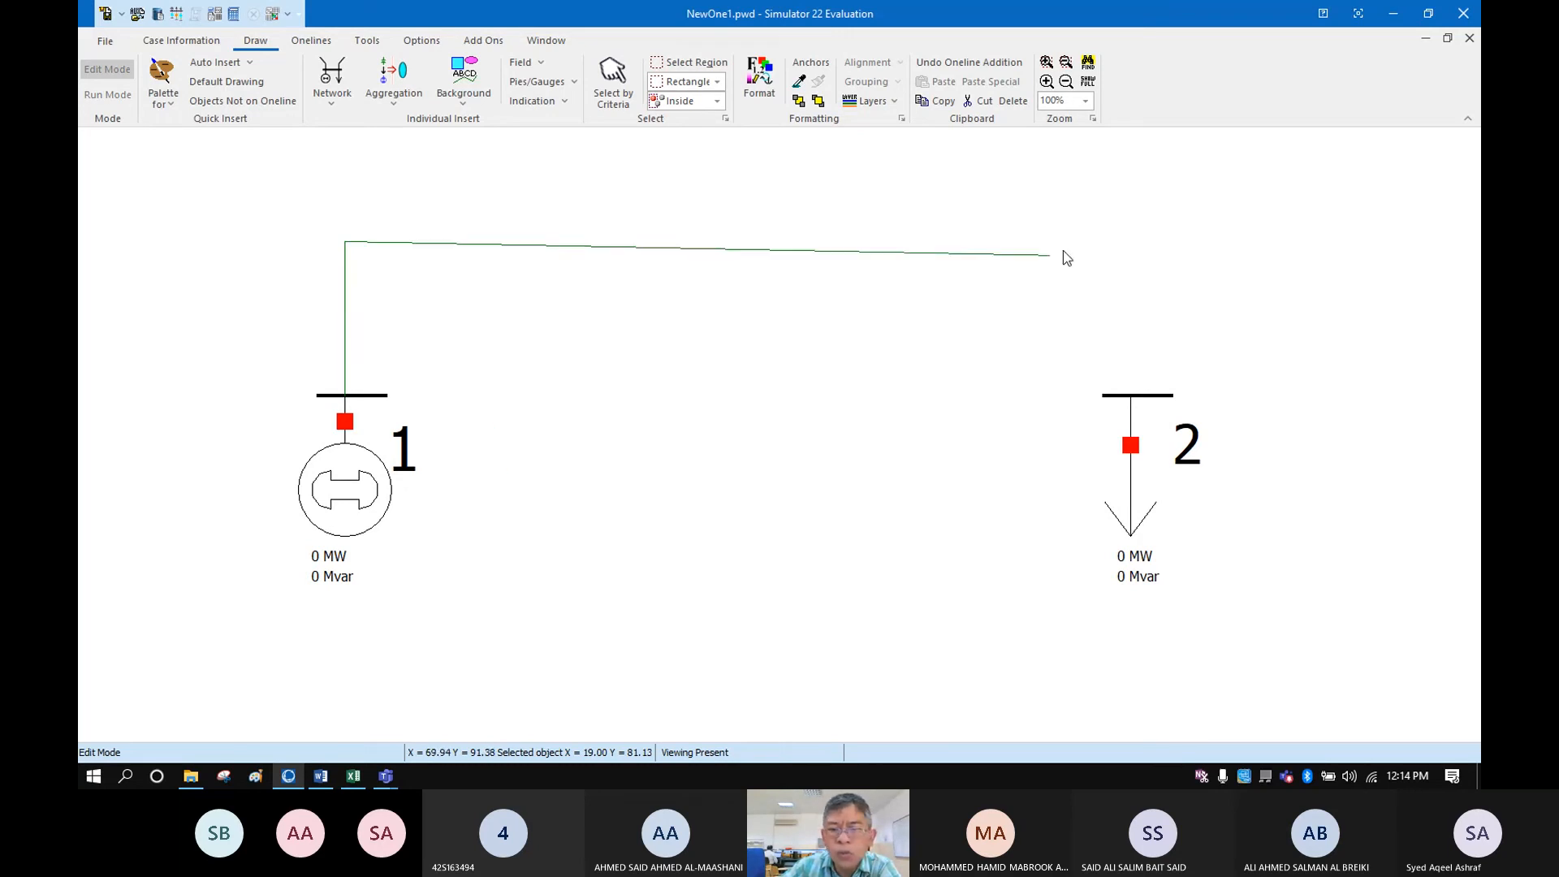
click(1129, 242)
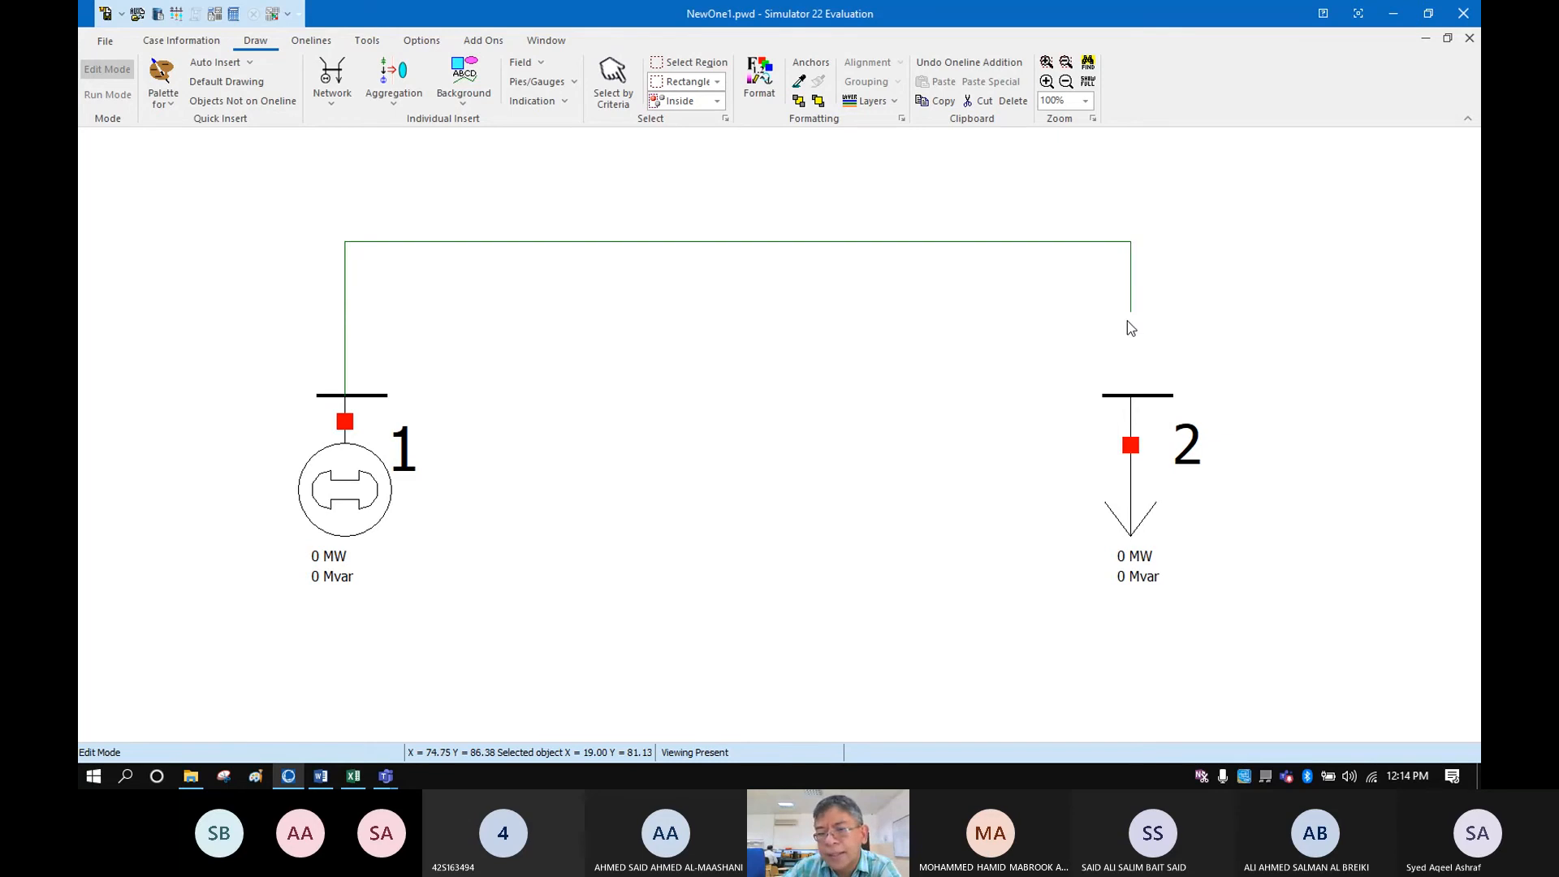
double_click(1134, 398)
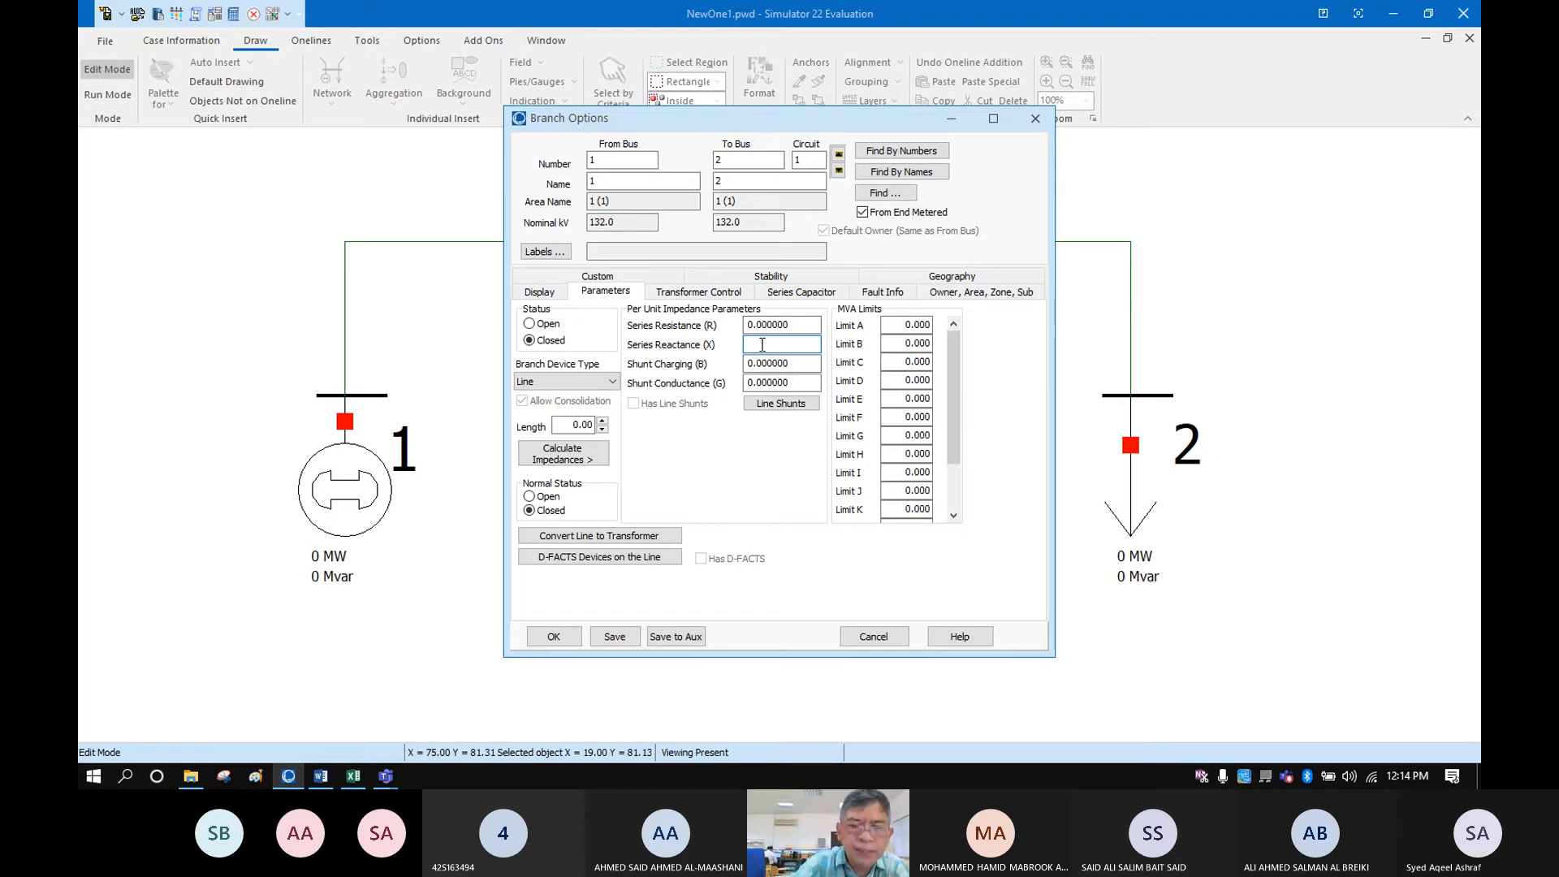
Set the new line's series reactance (X) to 0.000001 per unit and accept the branch options
text(0)
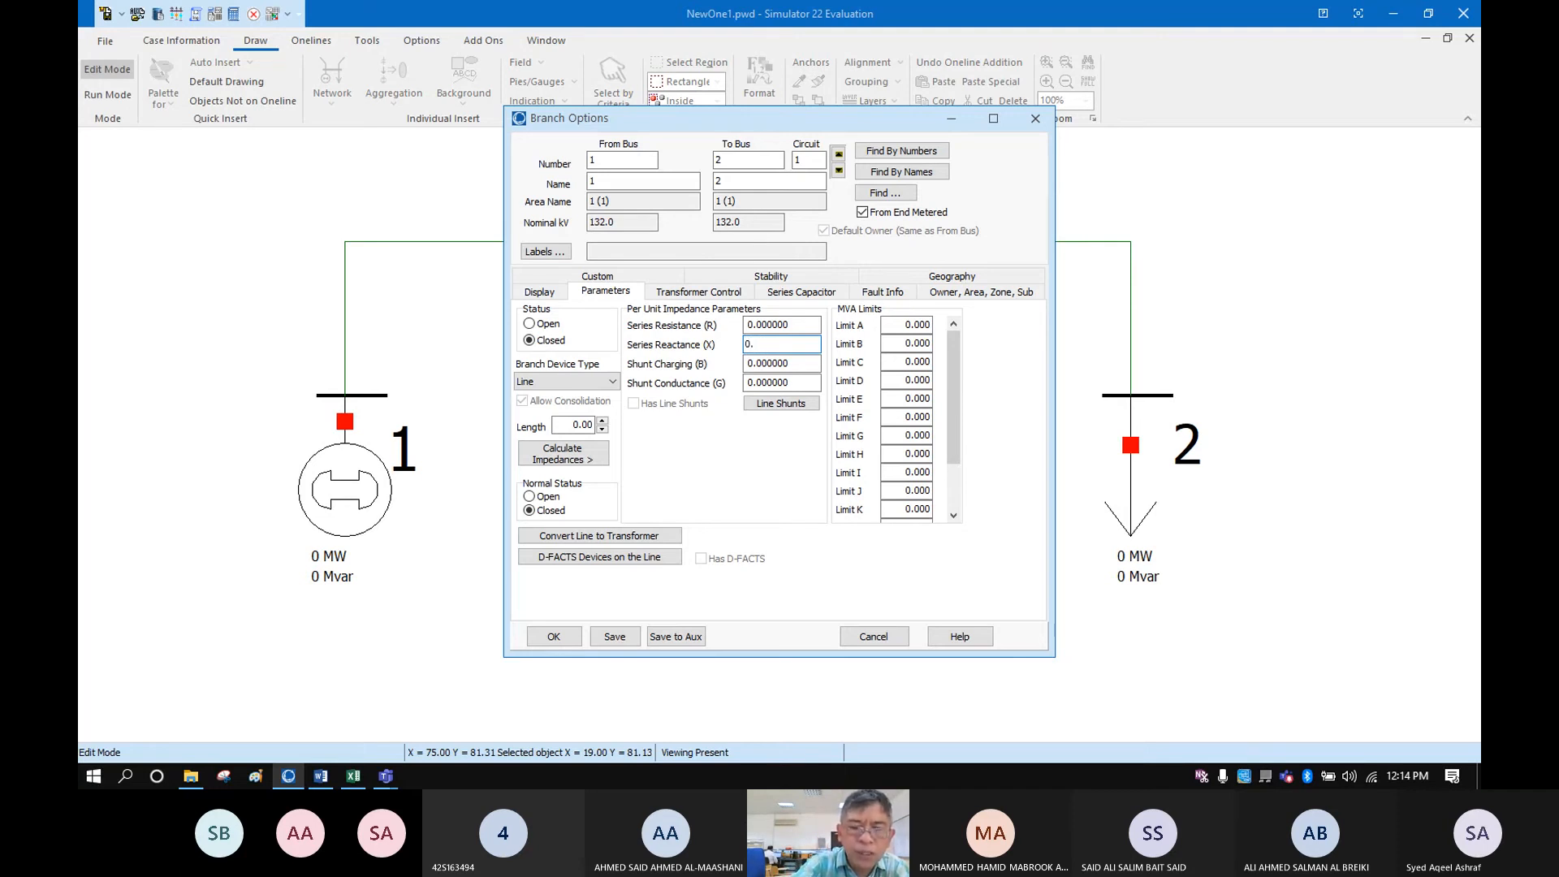
text(.000001)
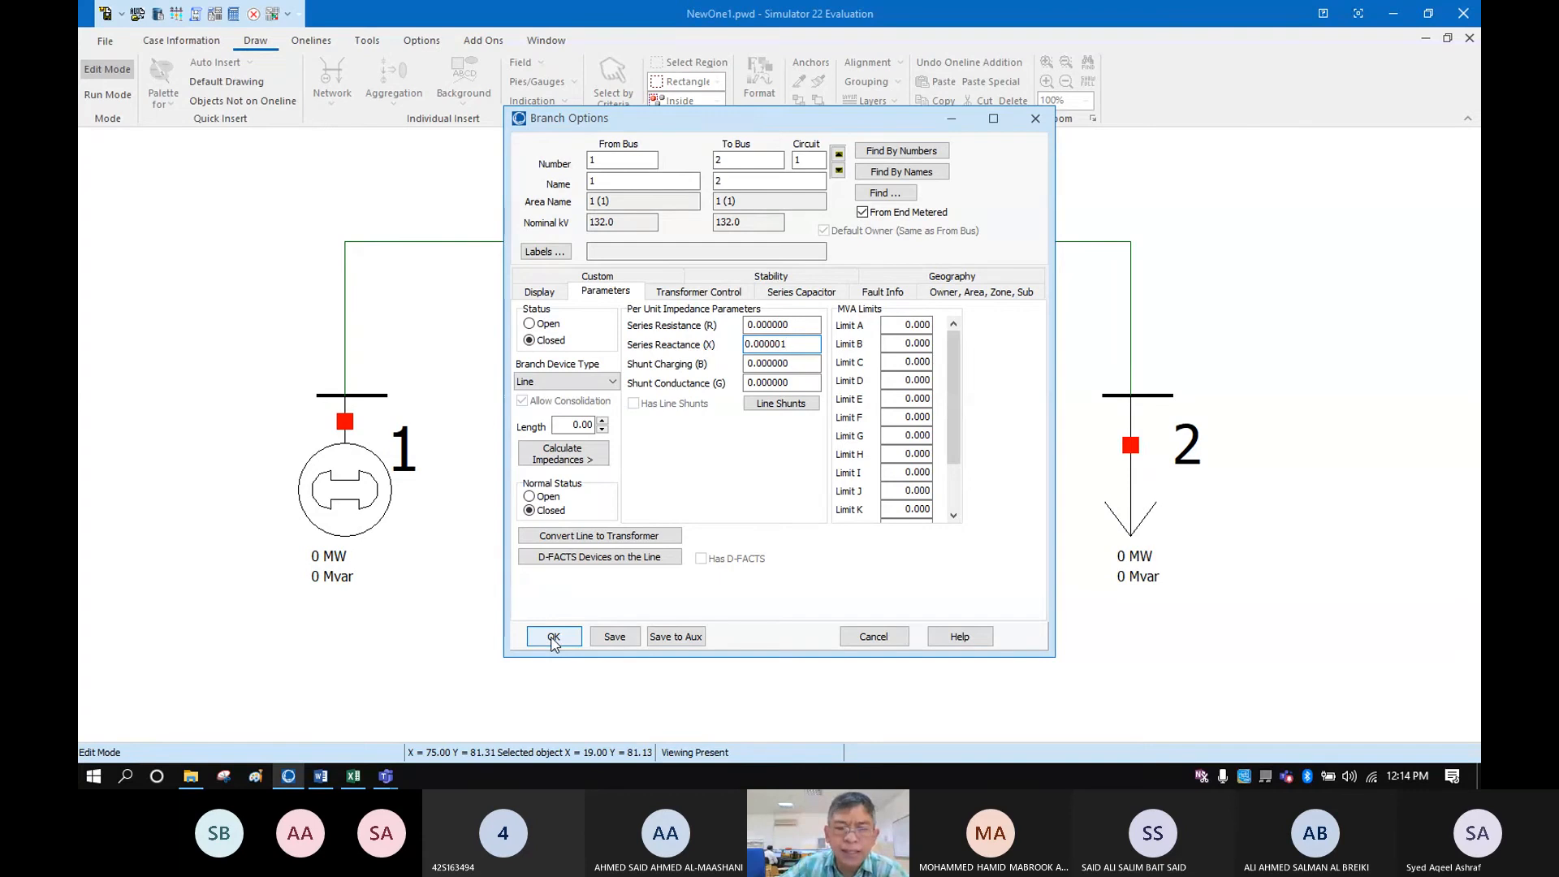
click(553, 638)
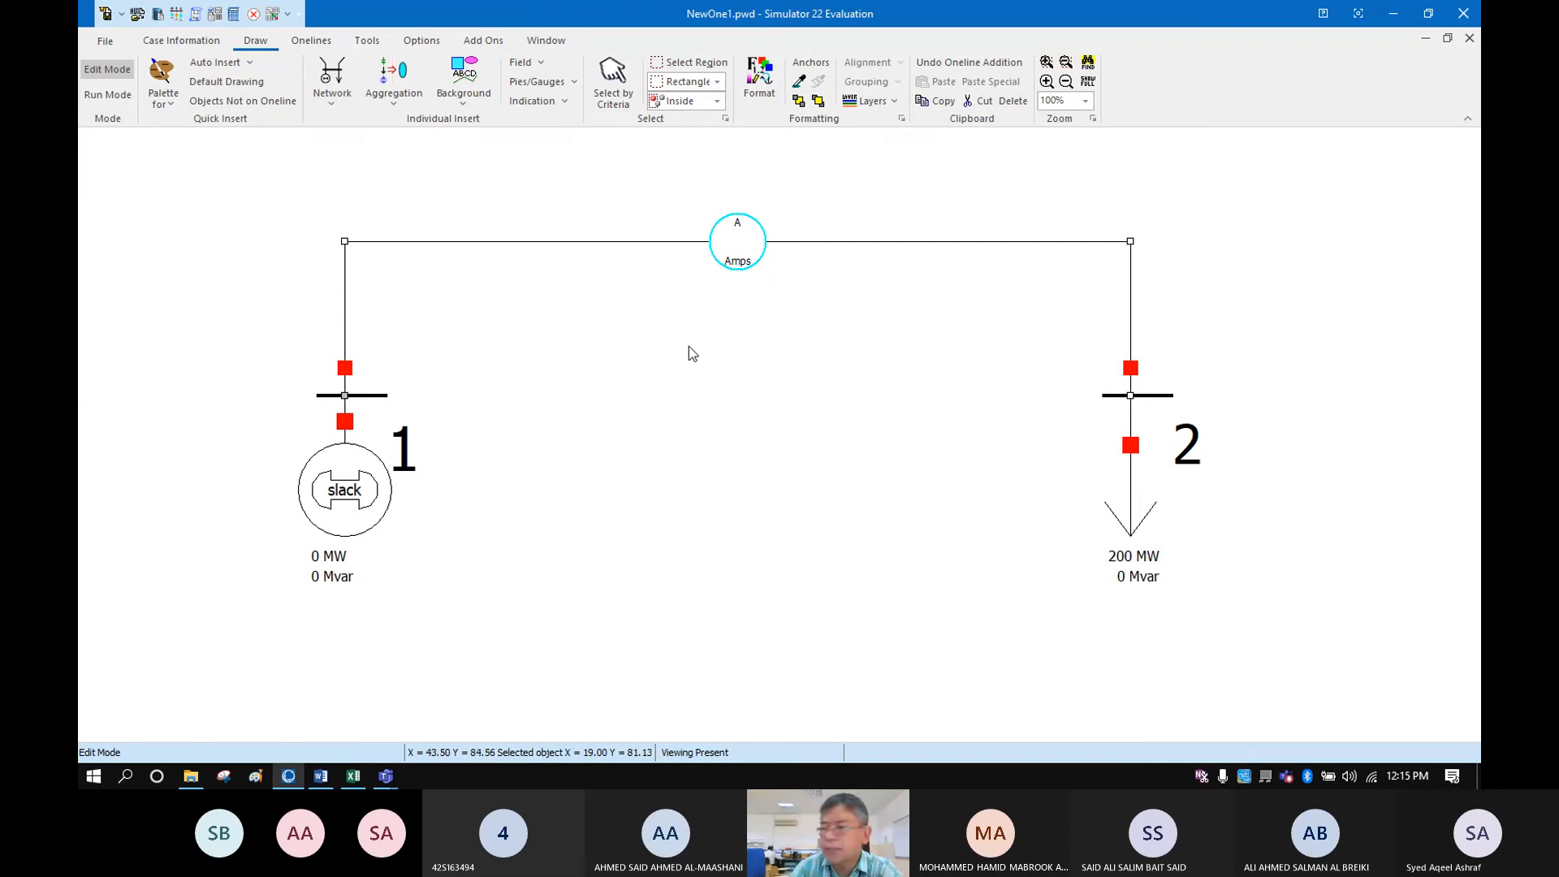
Insert the text "R = 0; X = 0.000001" below the middle of the transmission line and enlarge it
click(462, 84)
click(475, 122)
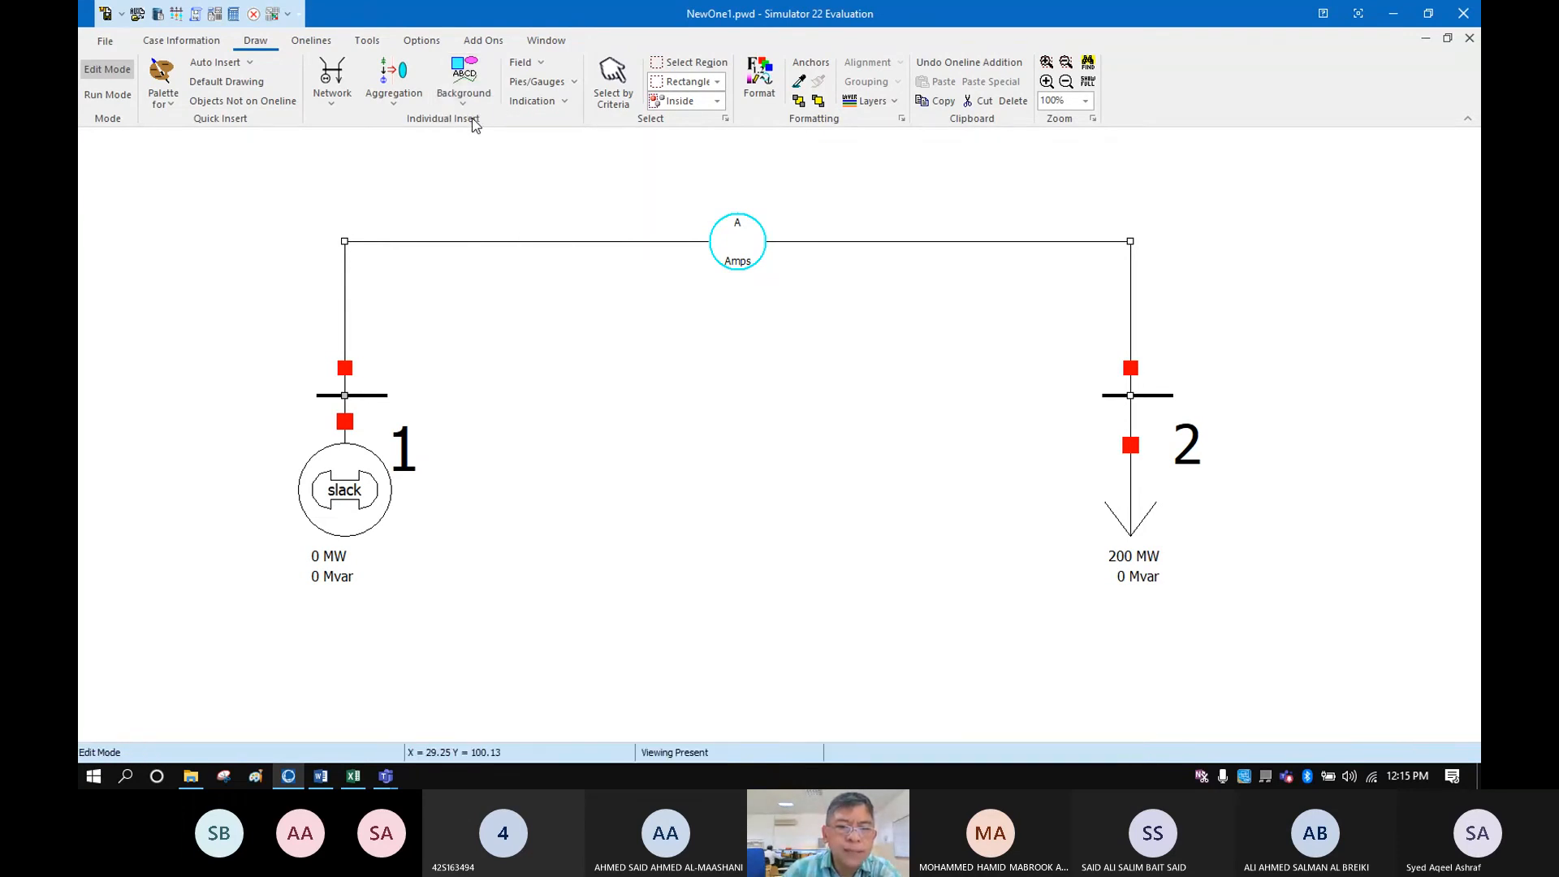
click(678, 324)
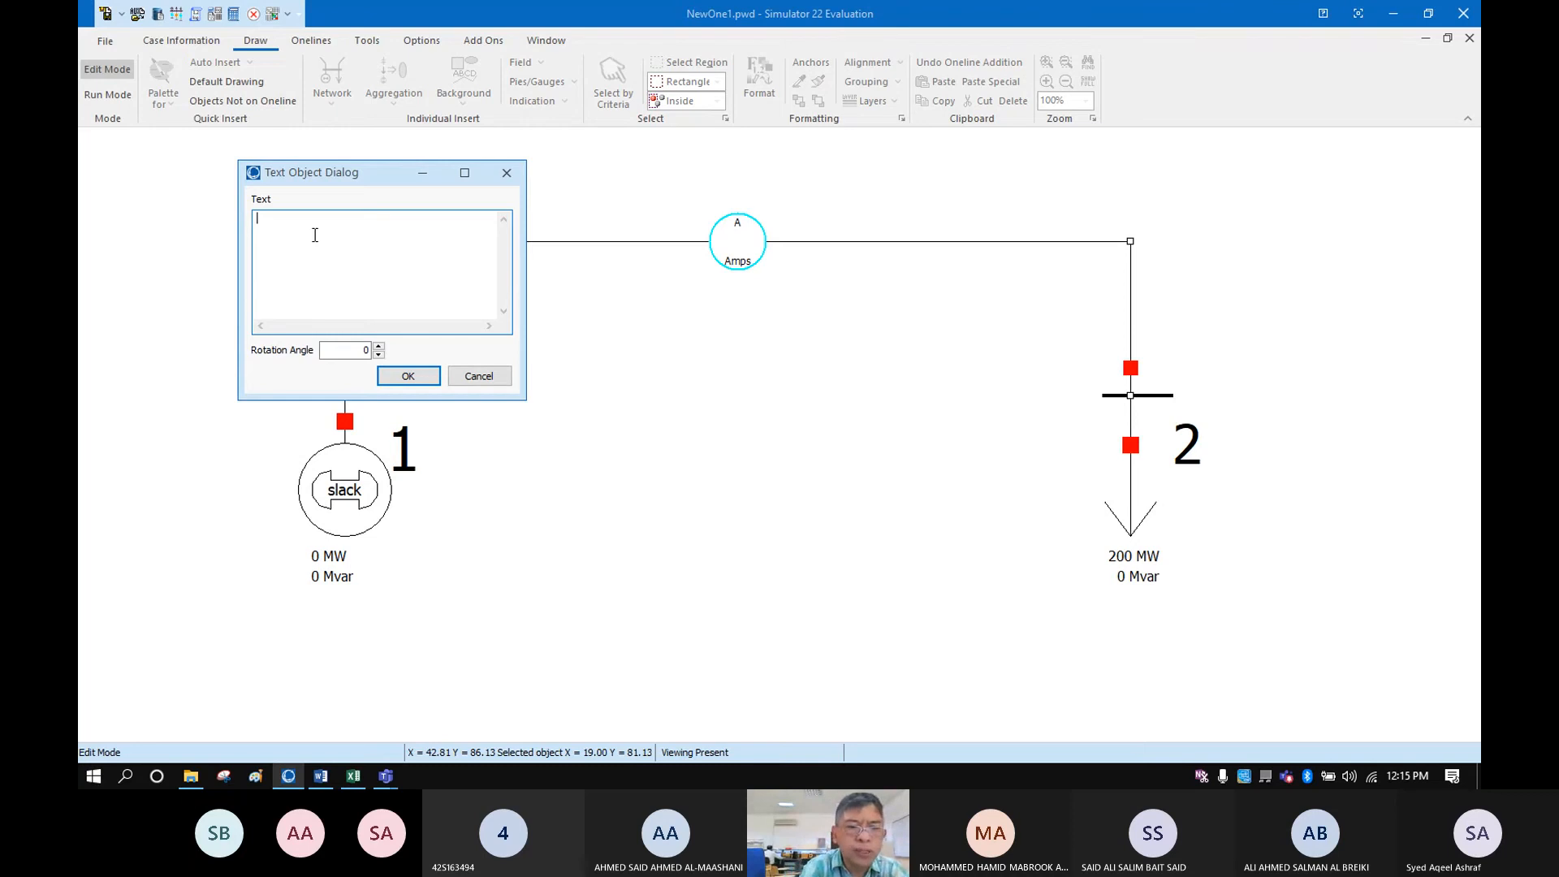
text(R)
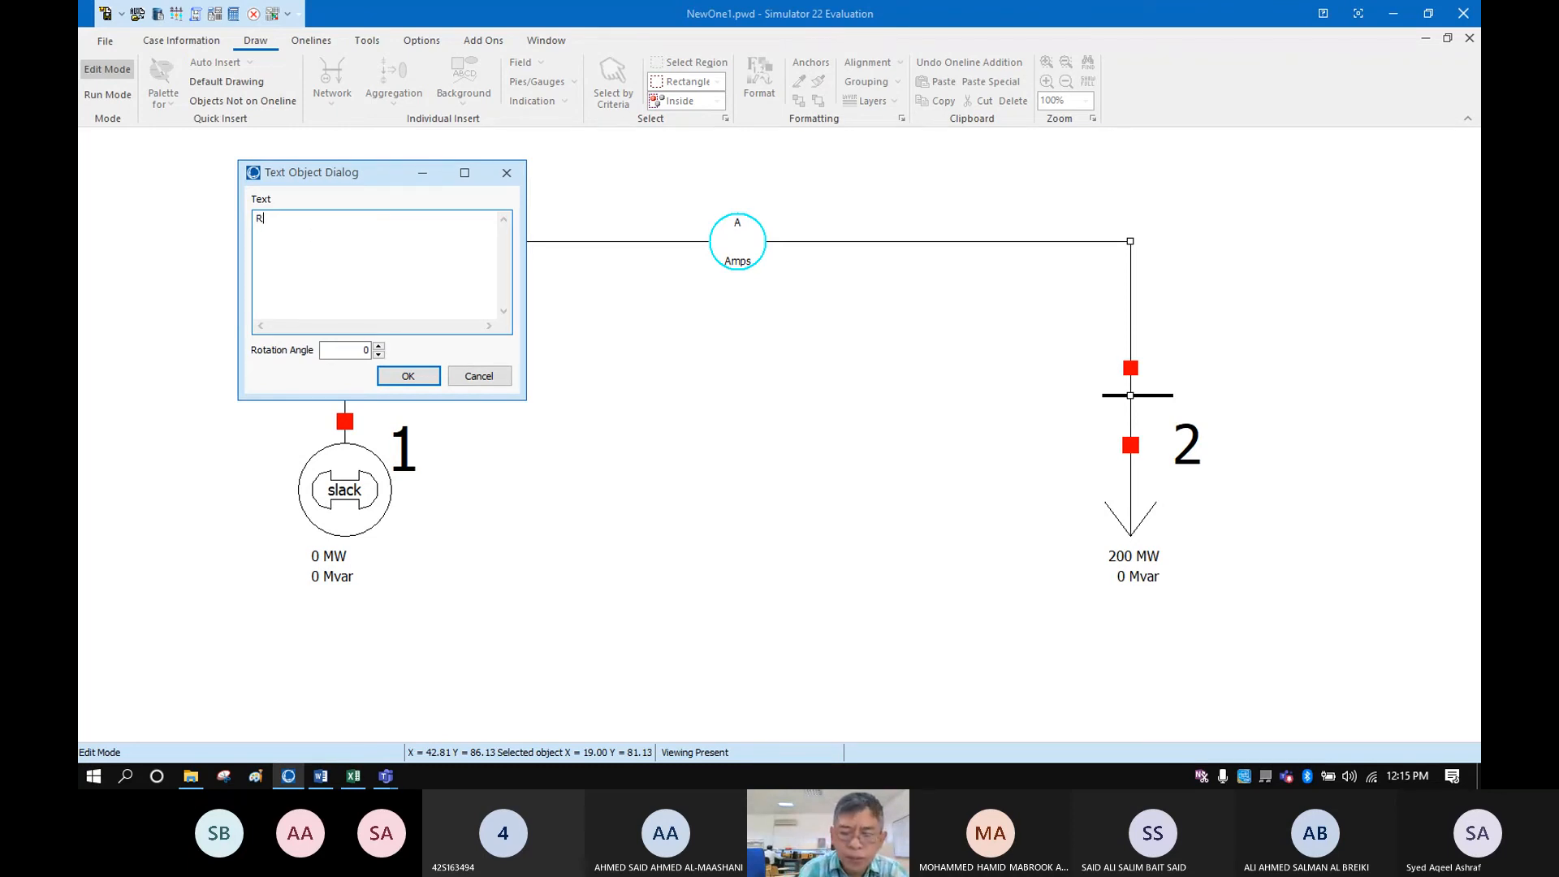
text( =)
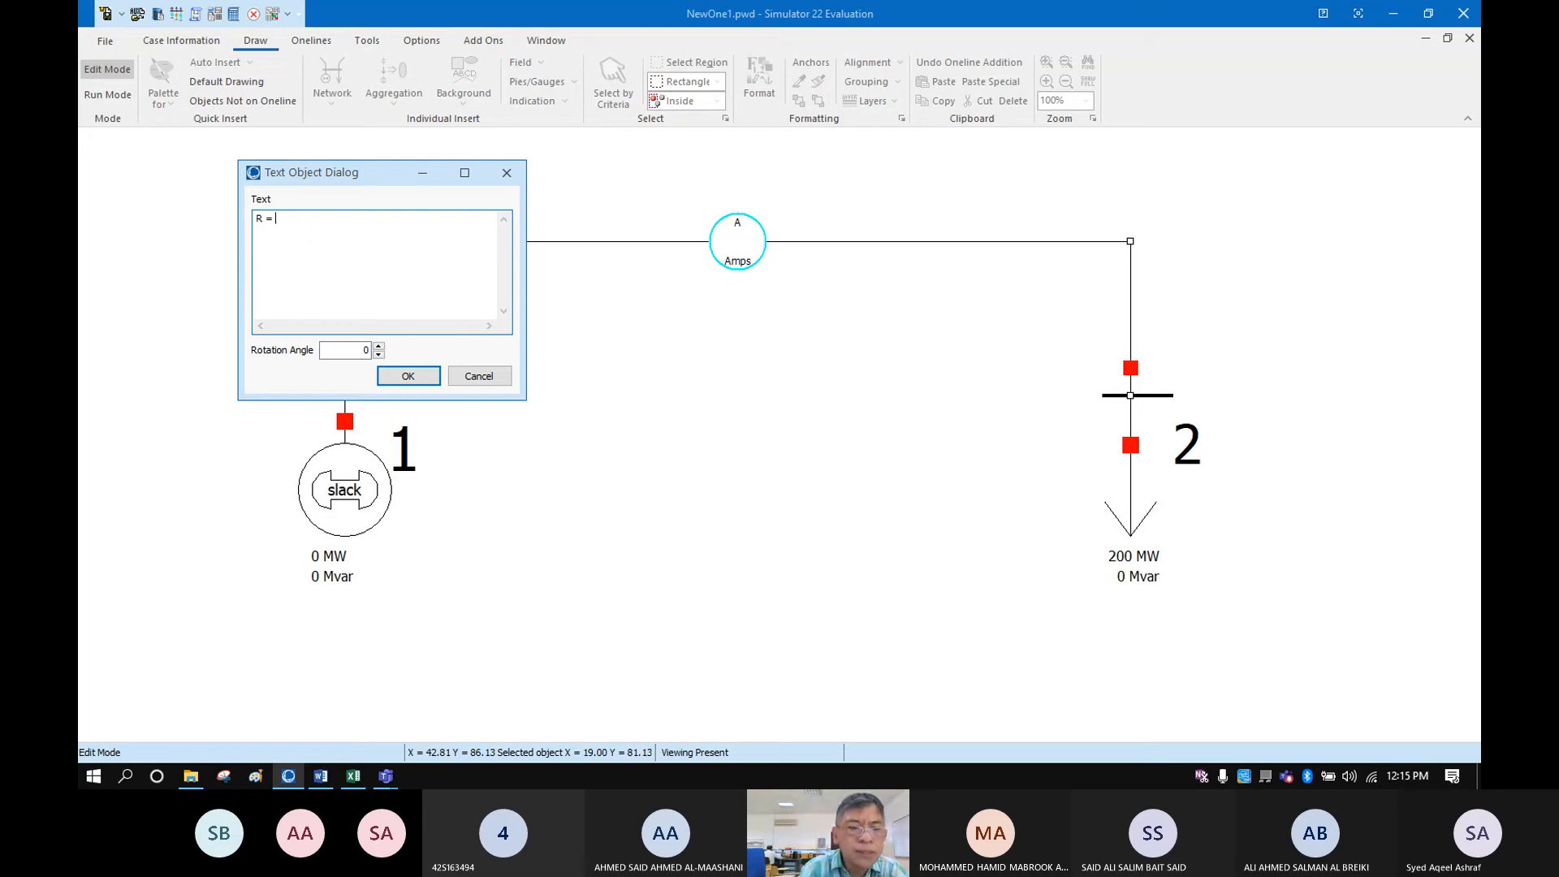
text( 0)
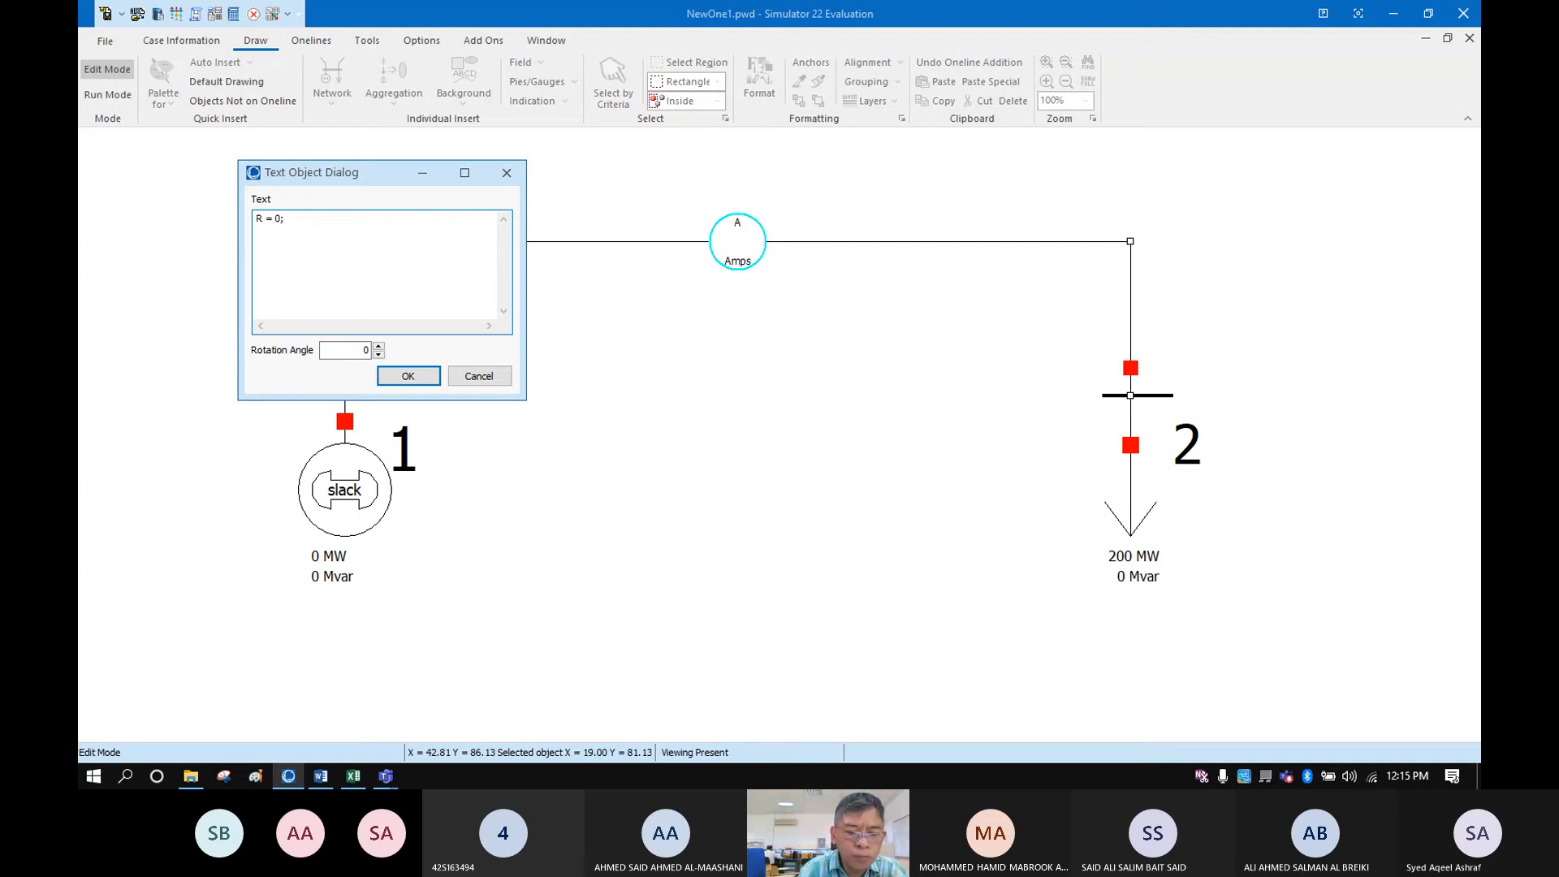
text(;  X)
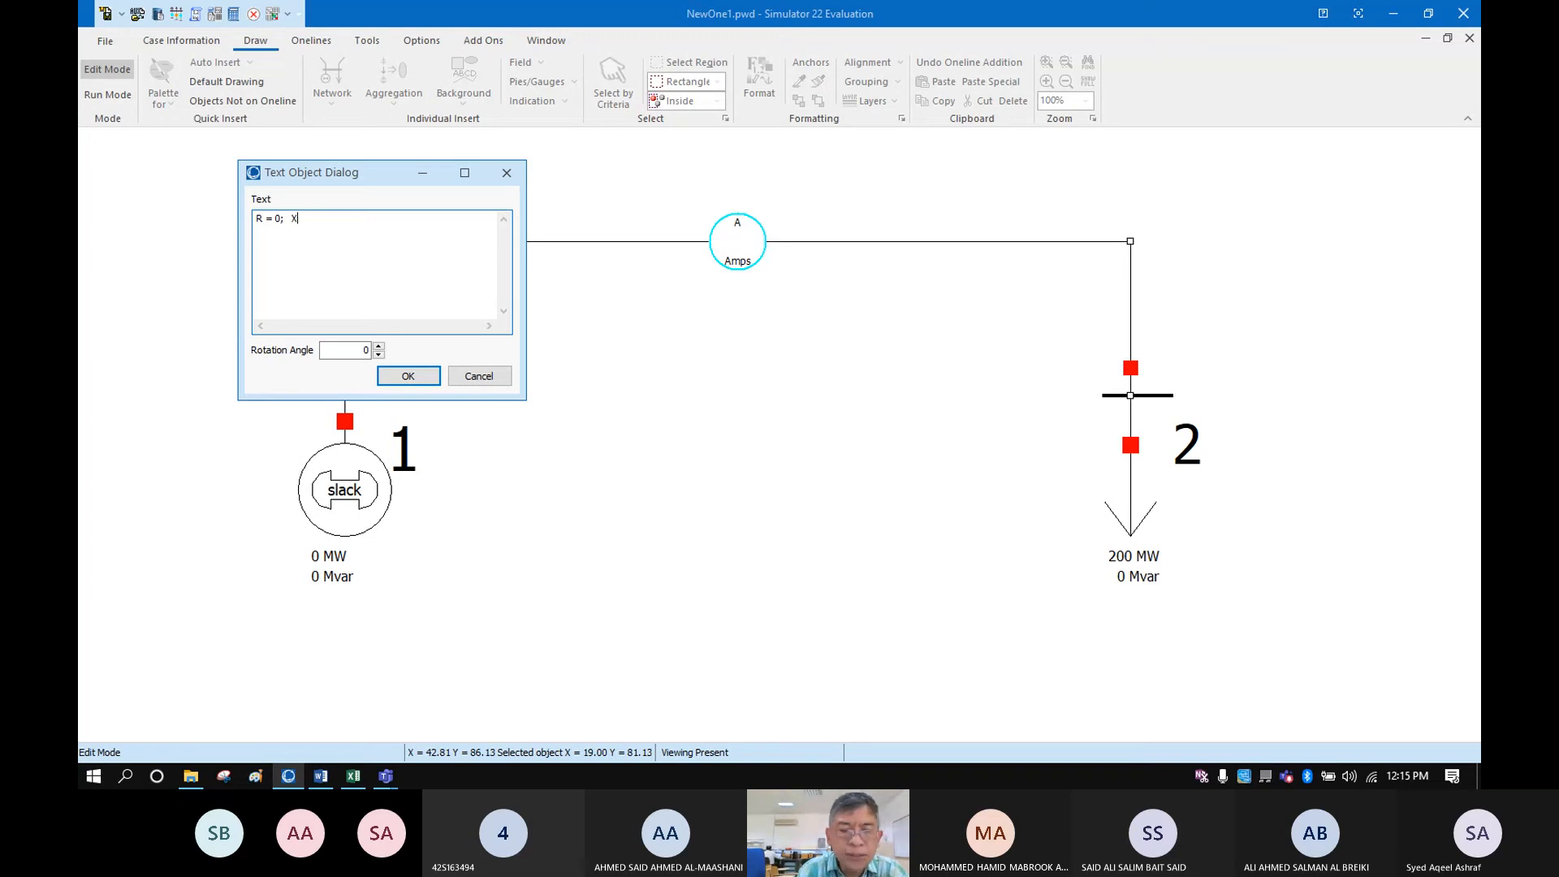
text( = 0.)
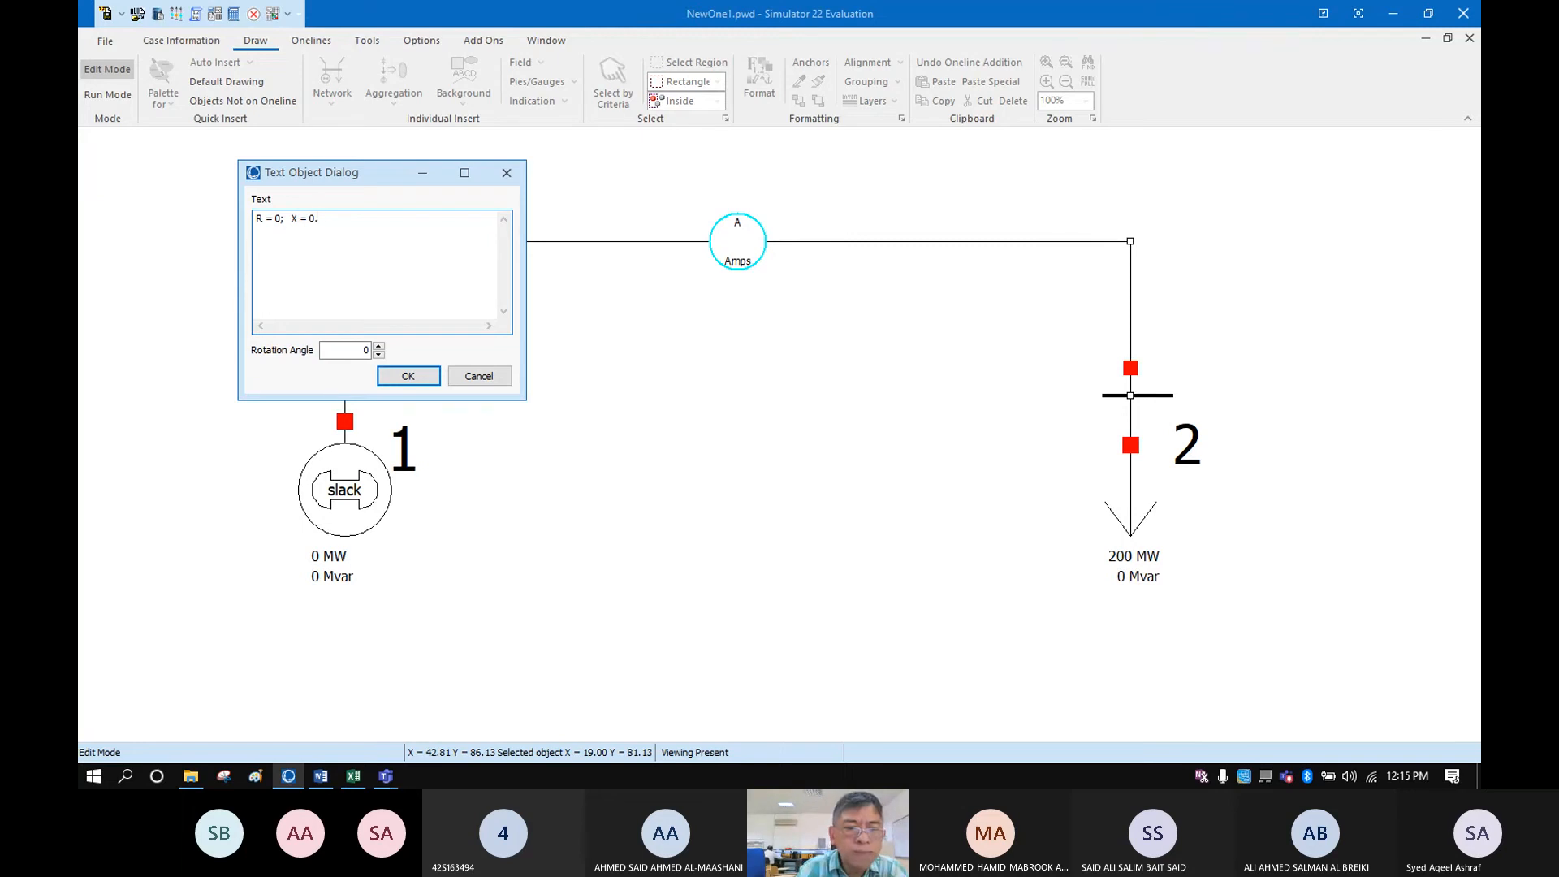
text(00)
text(0001)
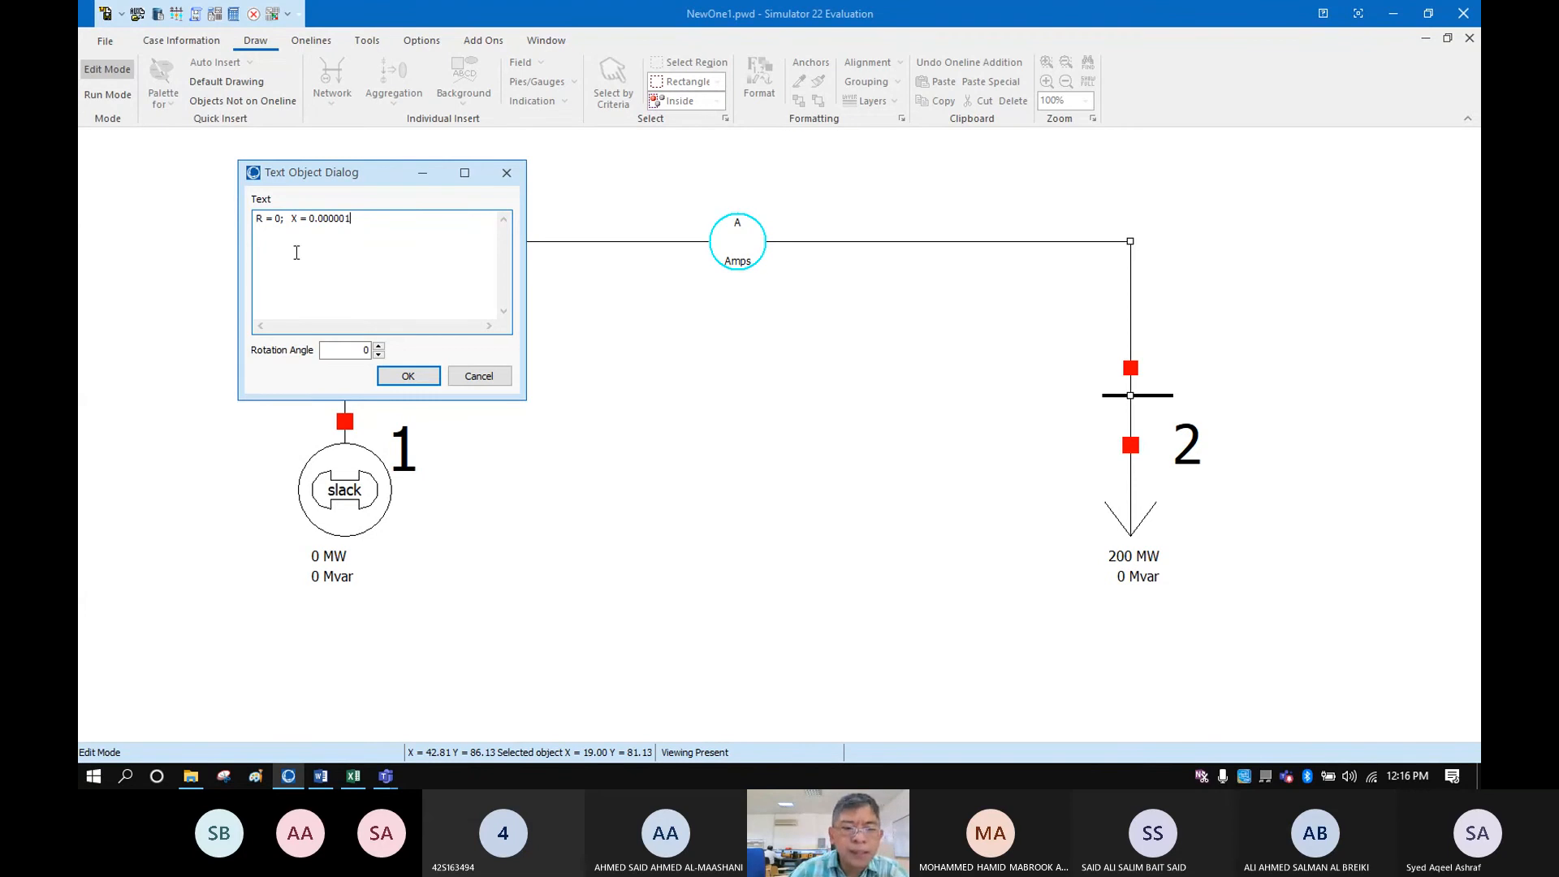
click(409, 377)
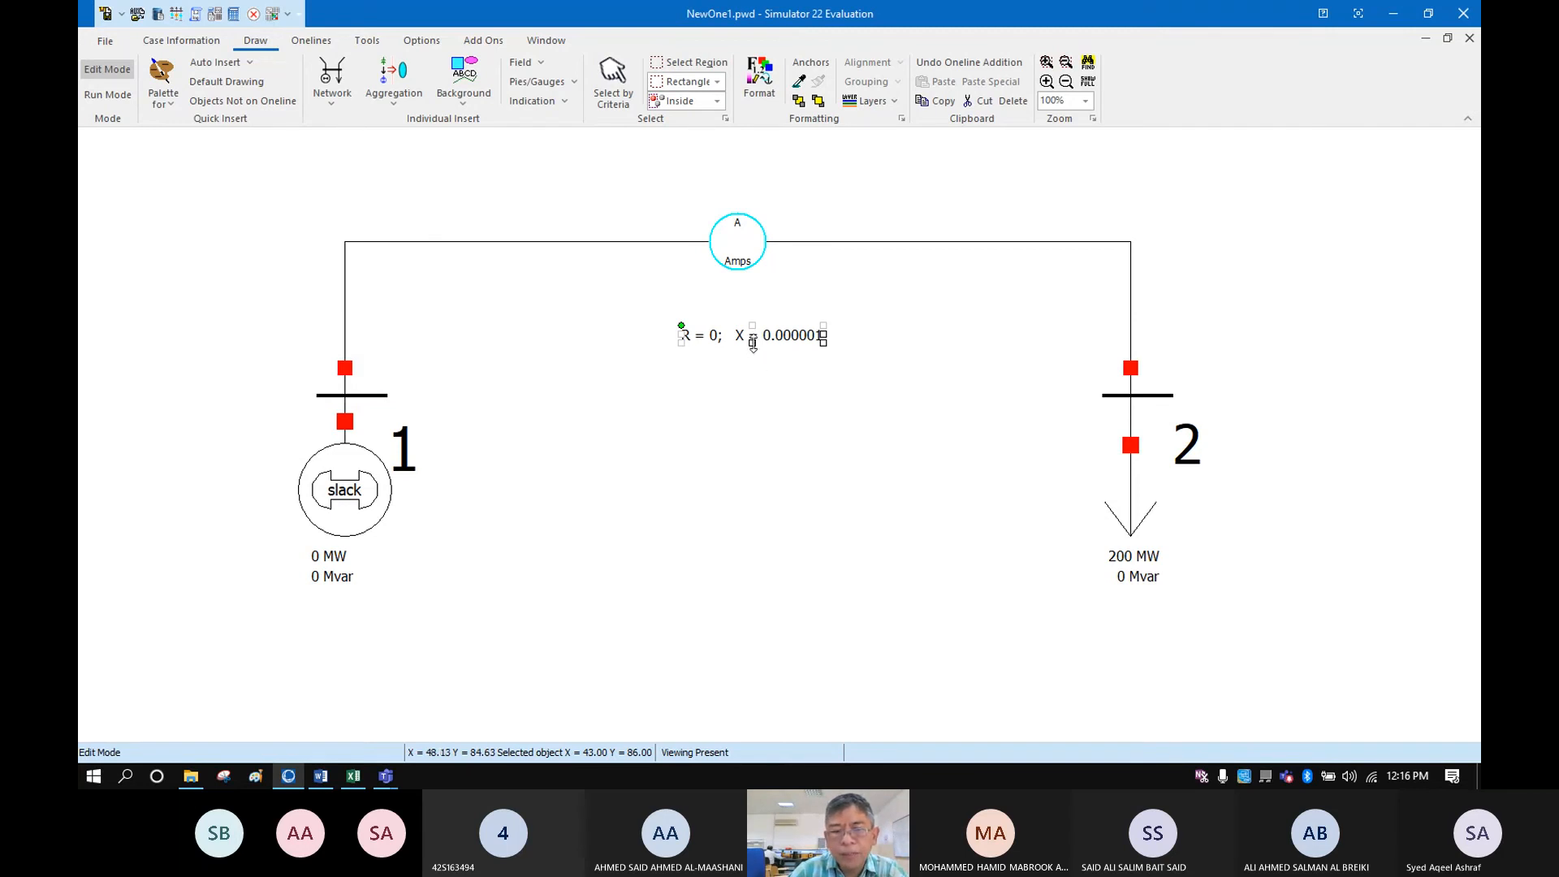
mouse_move(752, 342)
mouse_down()
mouse_move(755, 365)
mouse_move(787, 349)
mouse_move(725, 329)
mouse_up()
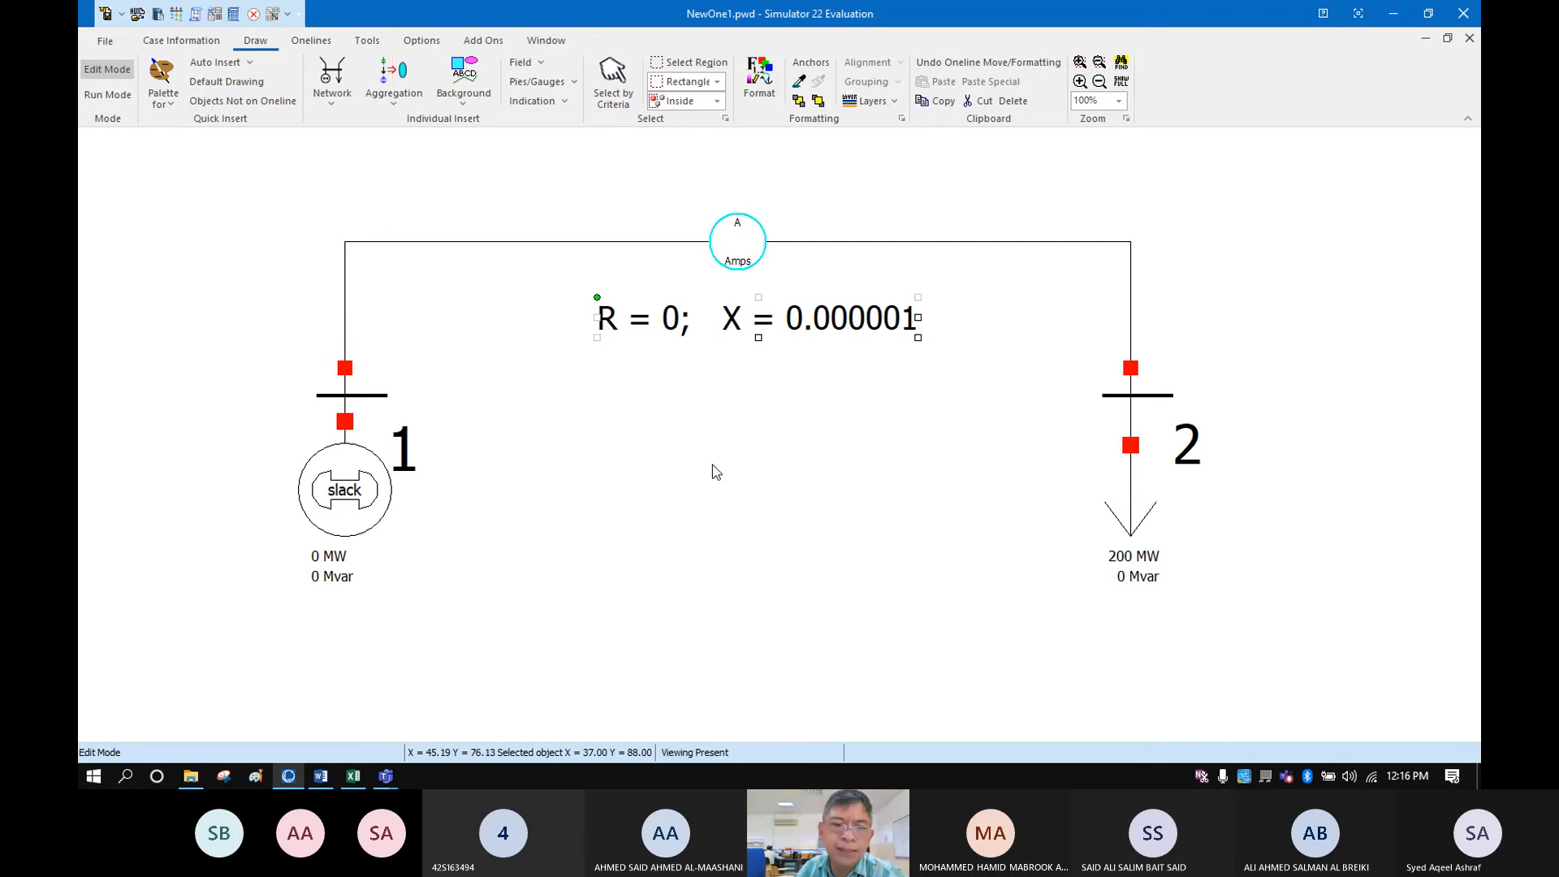
Insert the text "Hourly Cost =" on the oneline below the R and X label
click(469, 84)
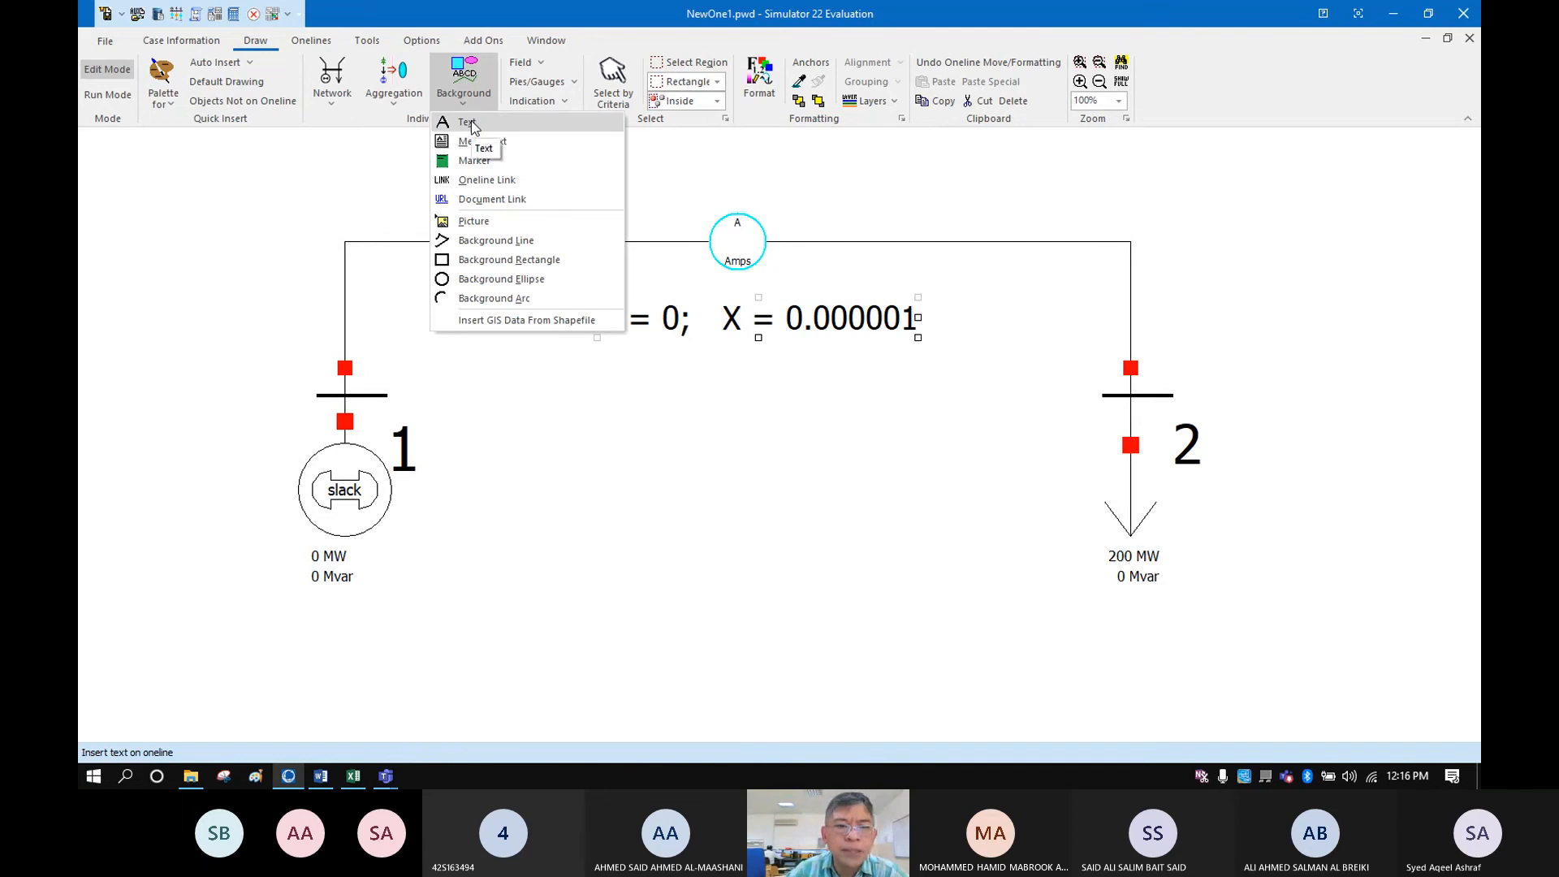
click(470, 123)
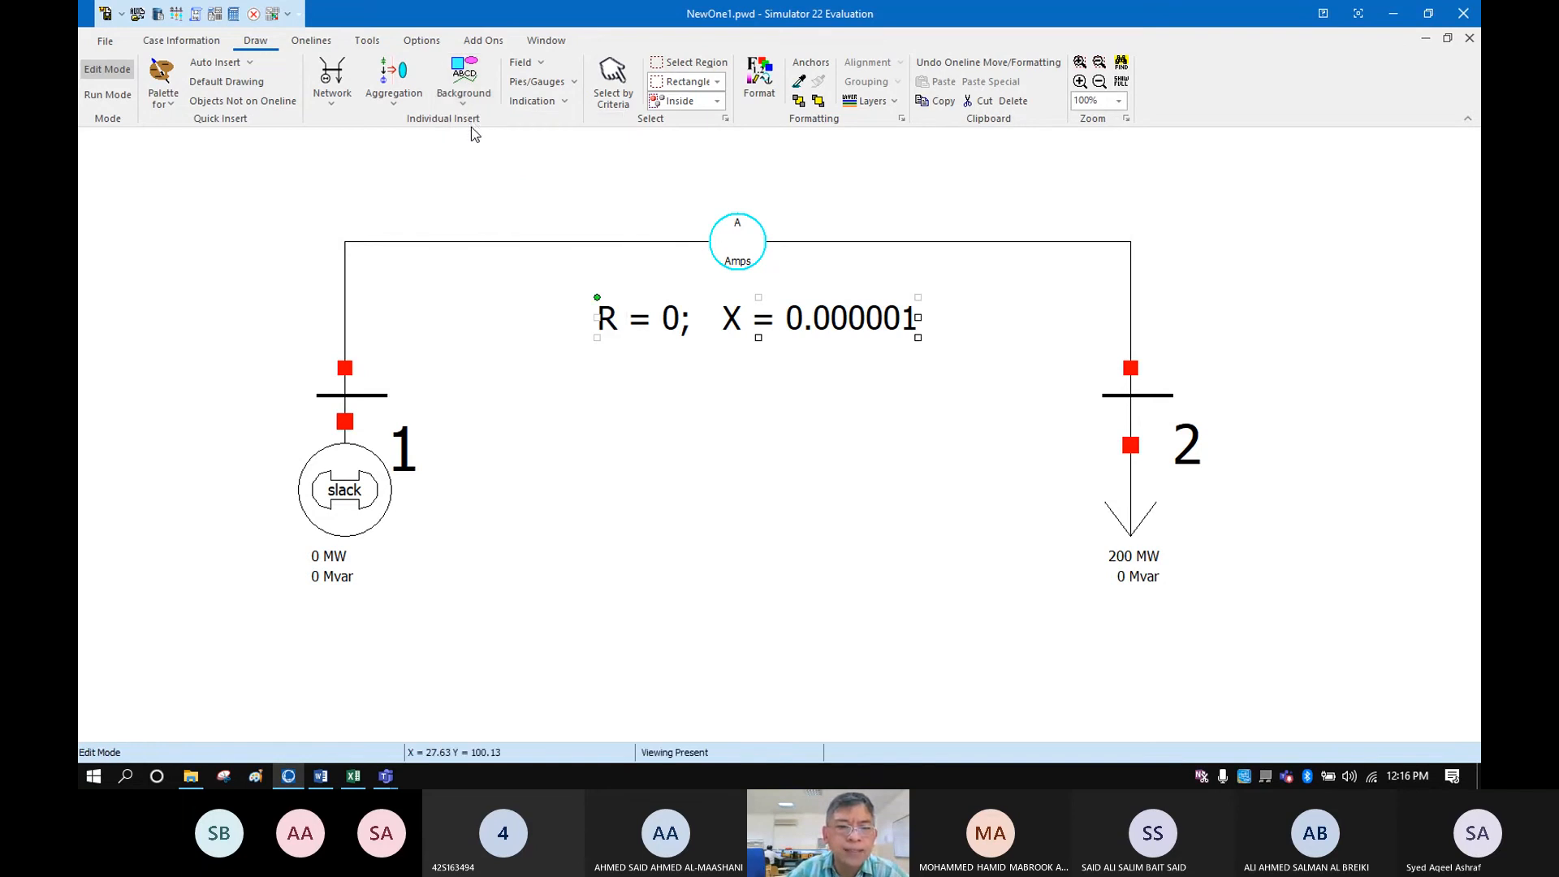
click(727, 402)
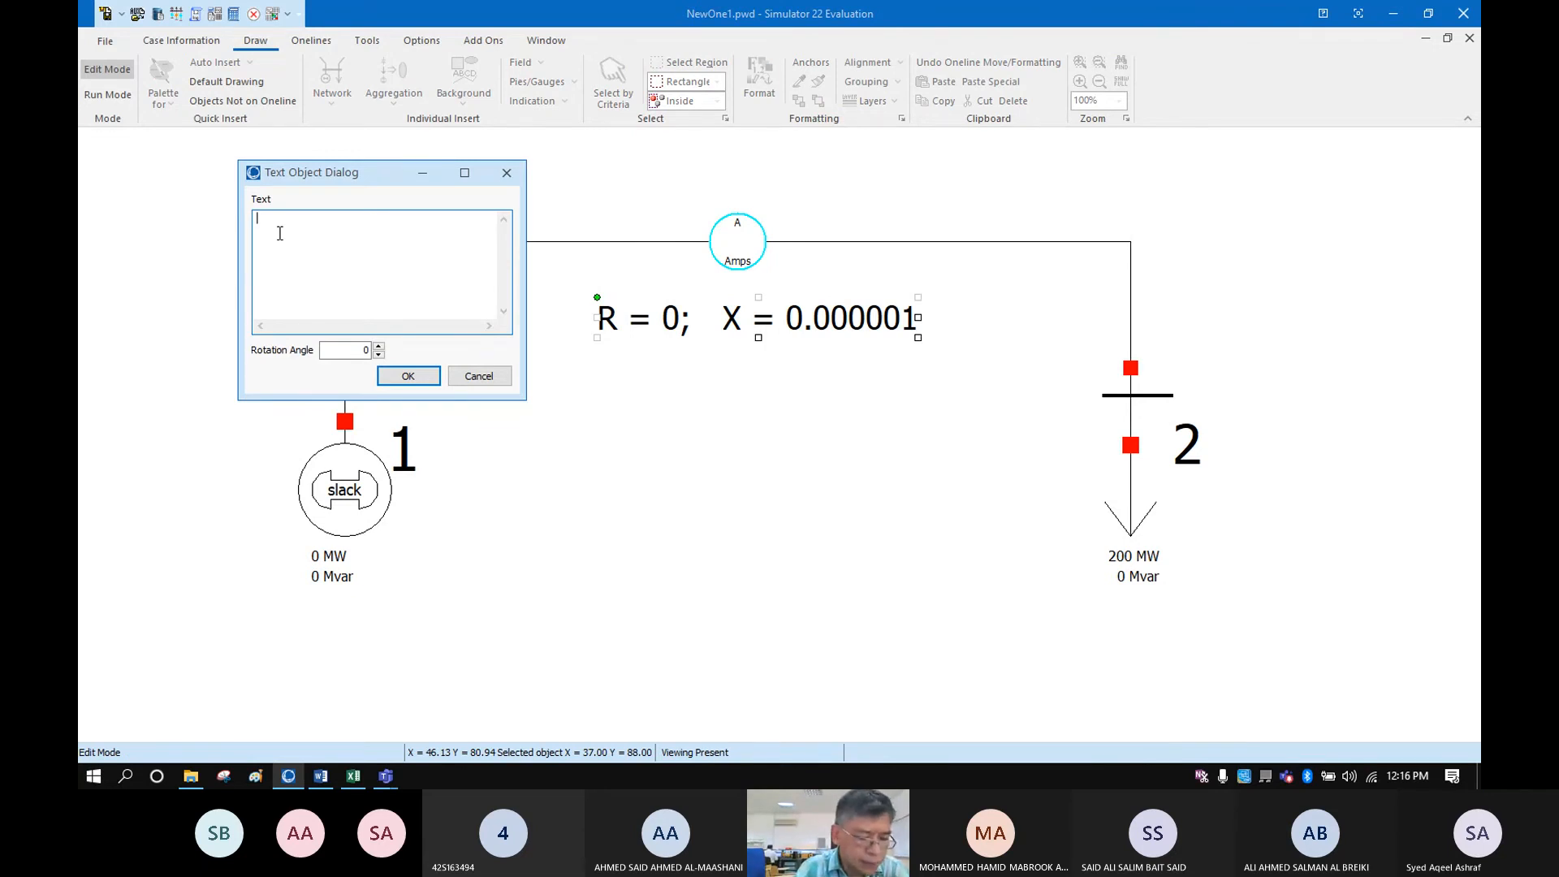
text(Hourly)
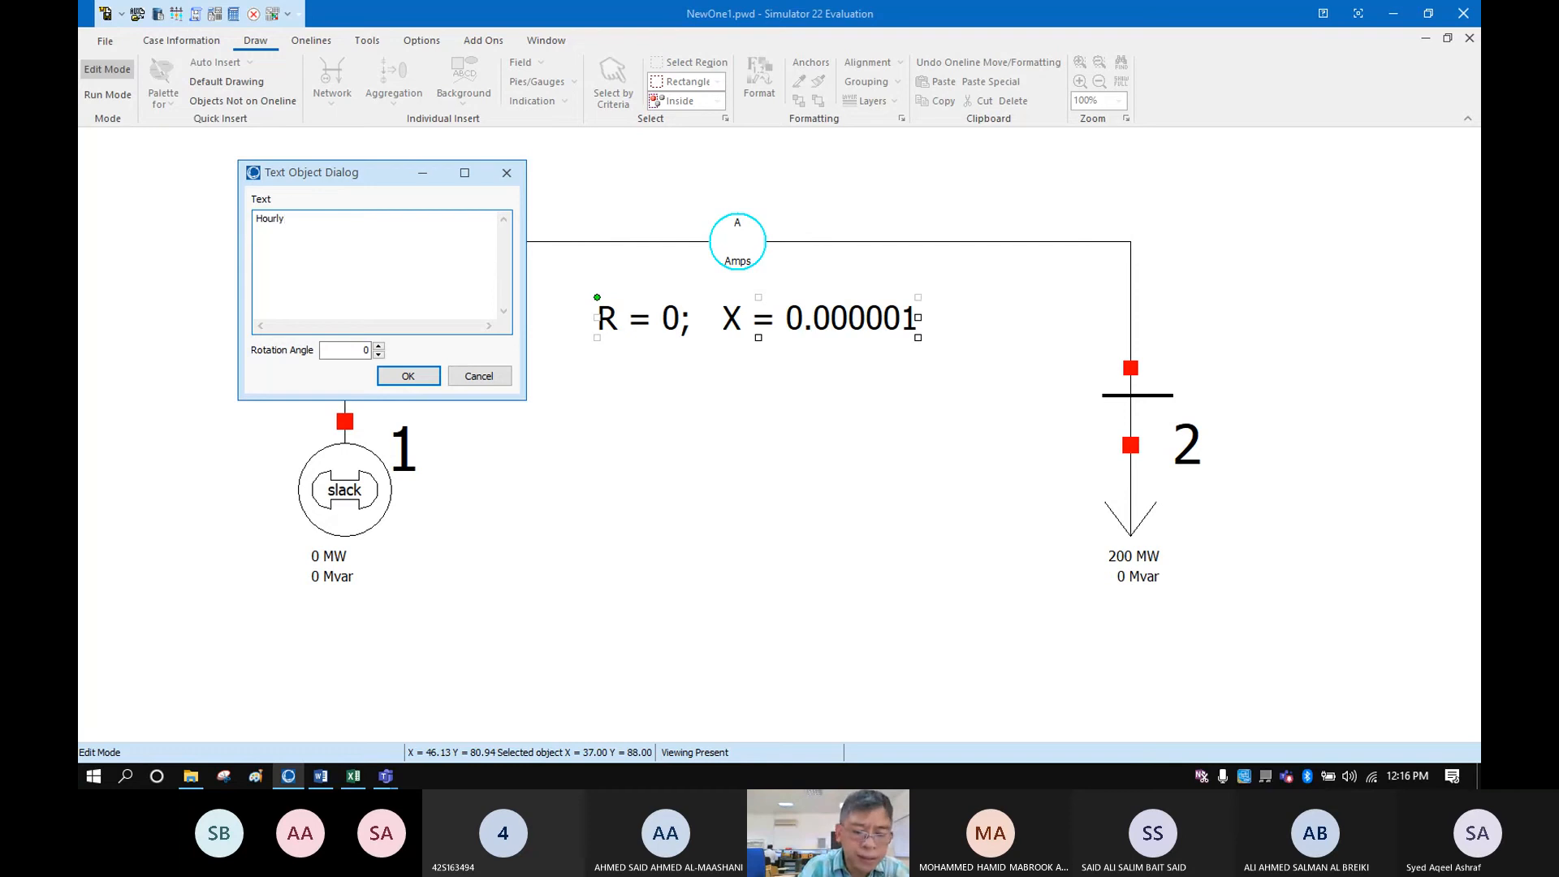
text(C)
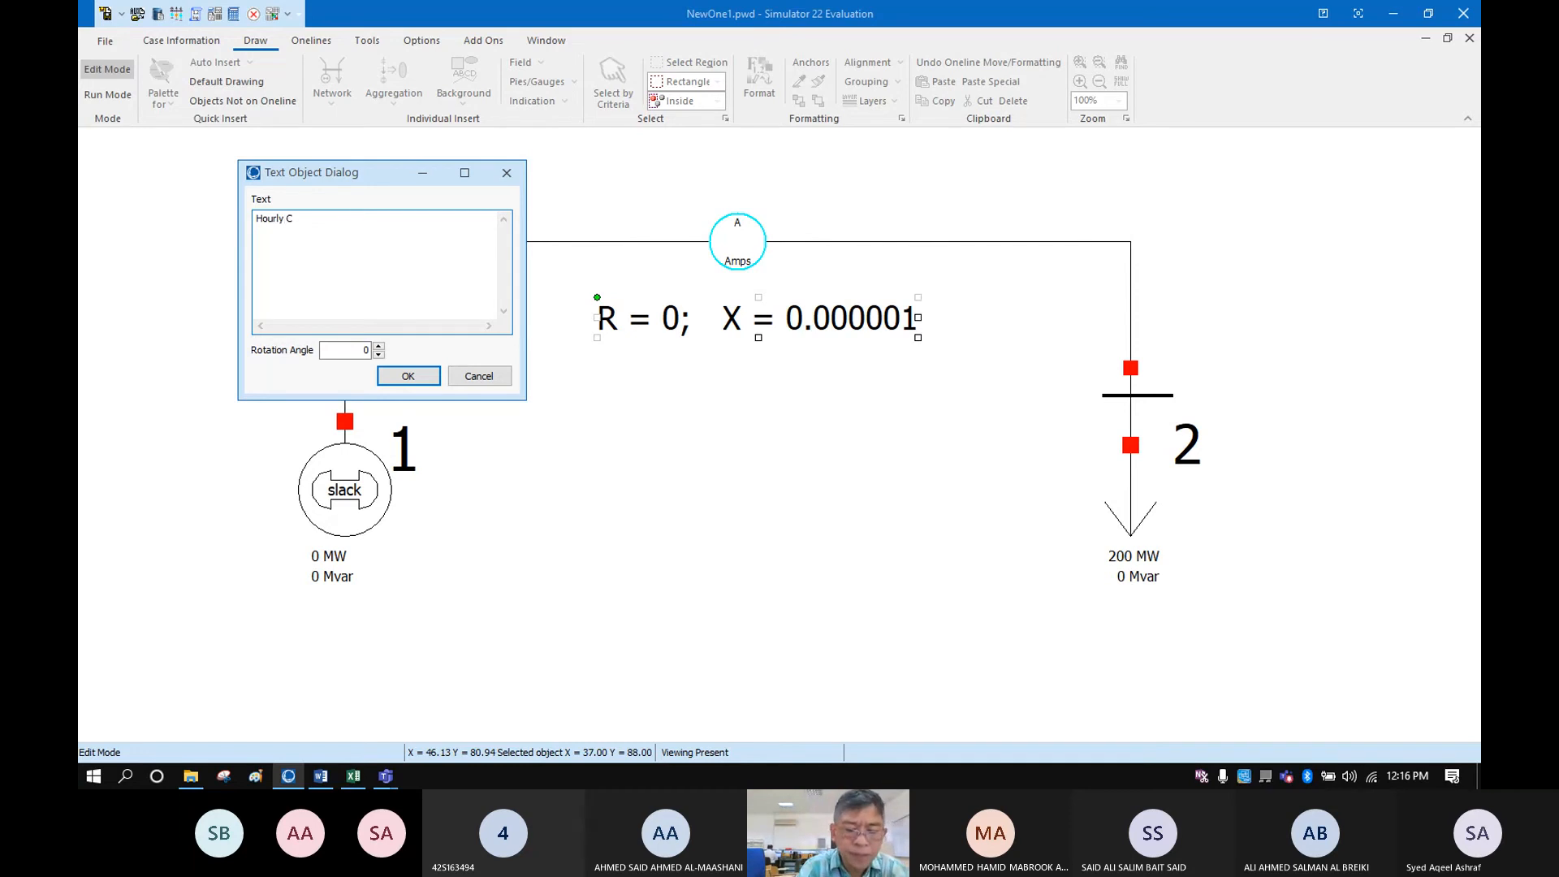
text(os)
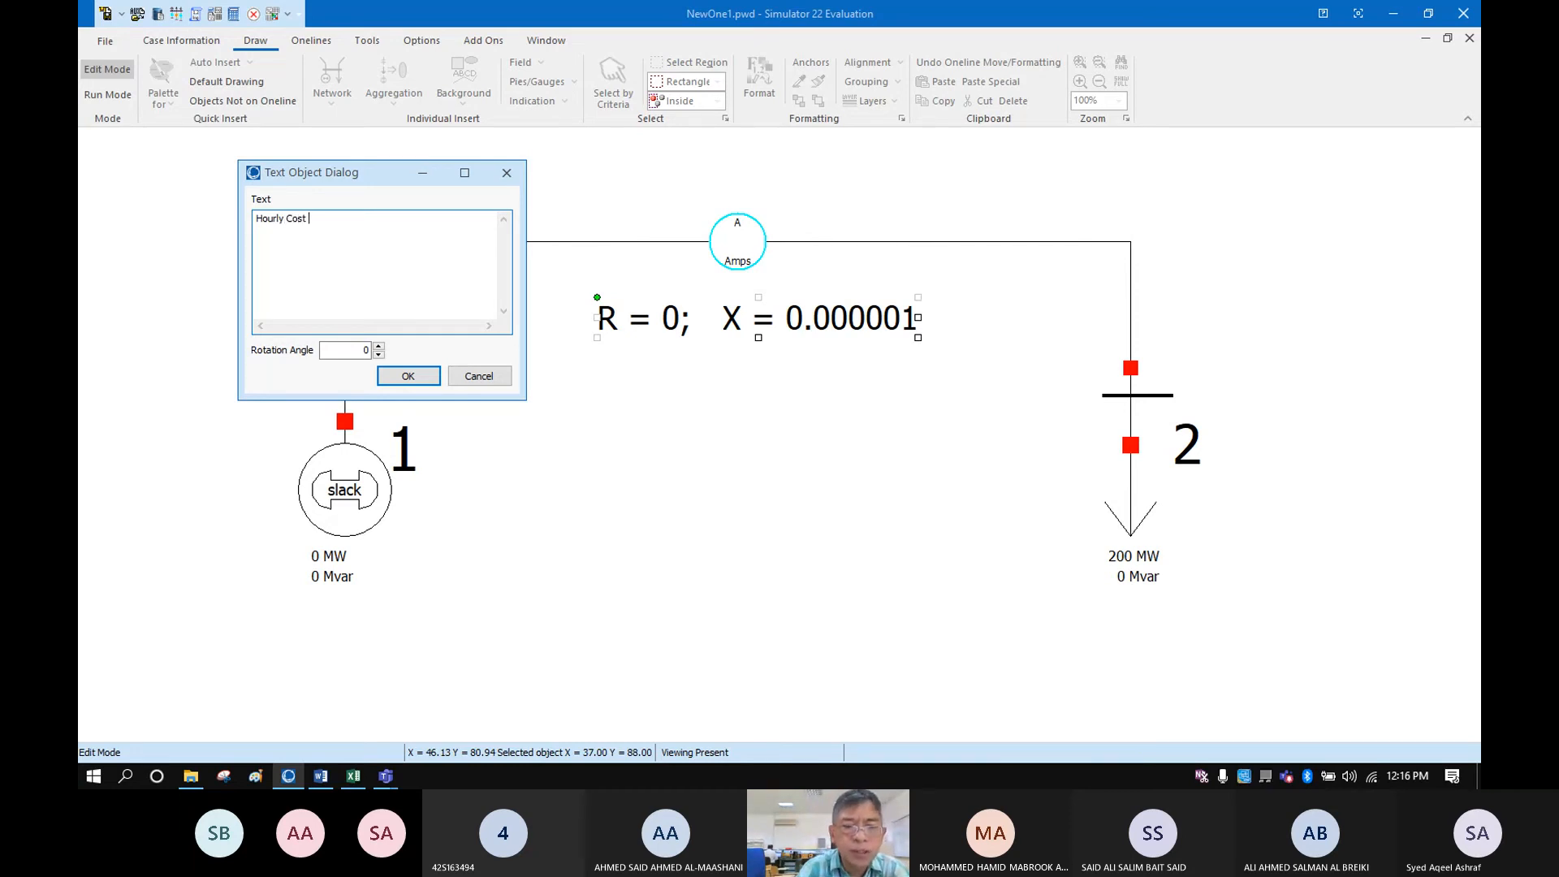
text(t )
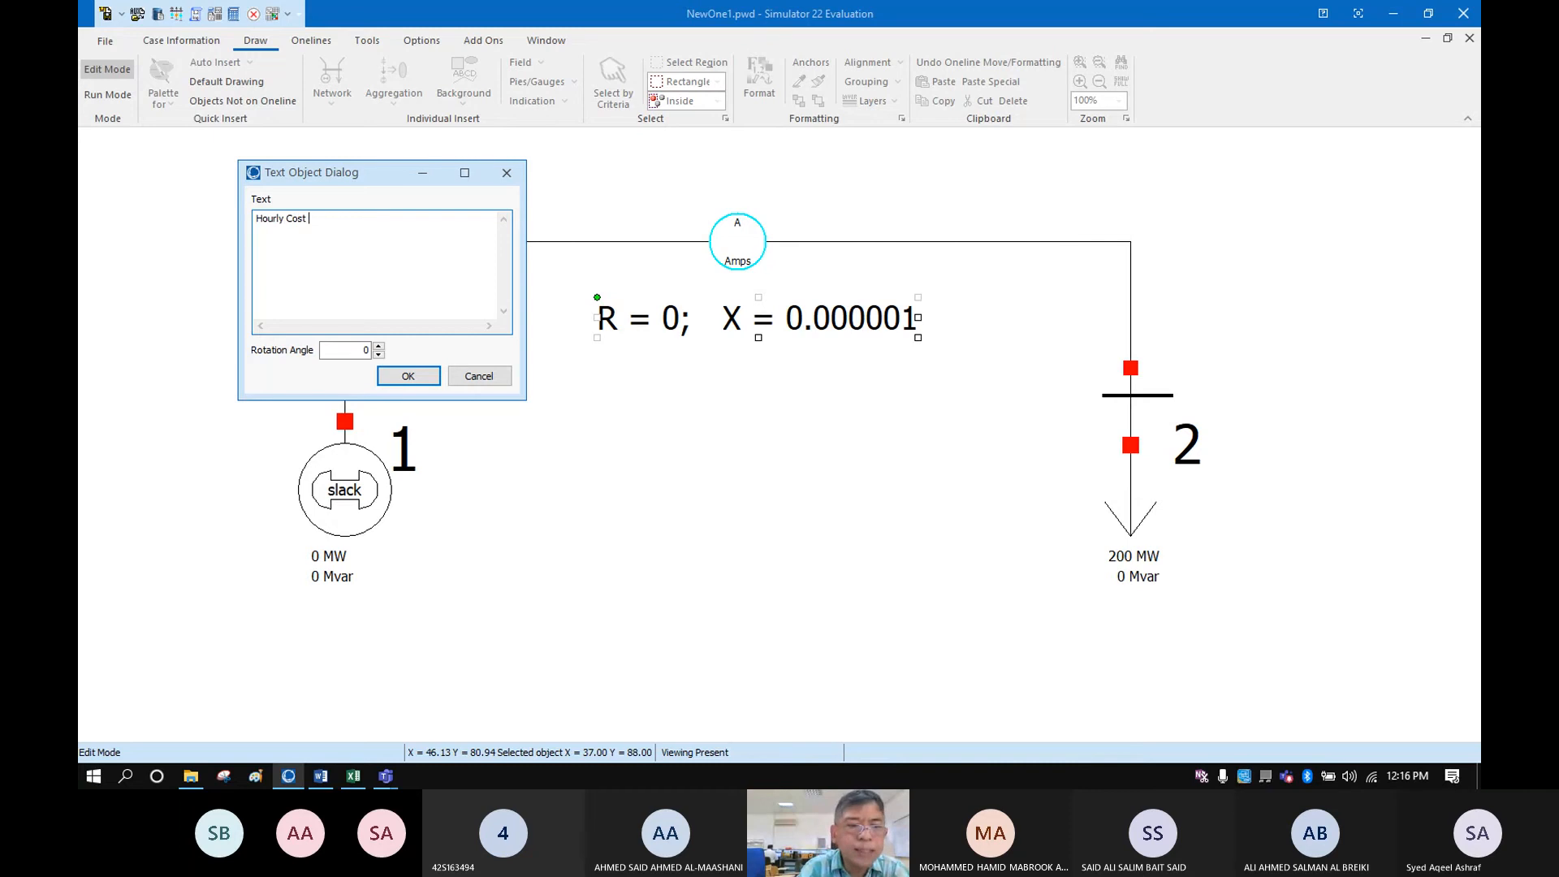
text(=)
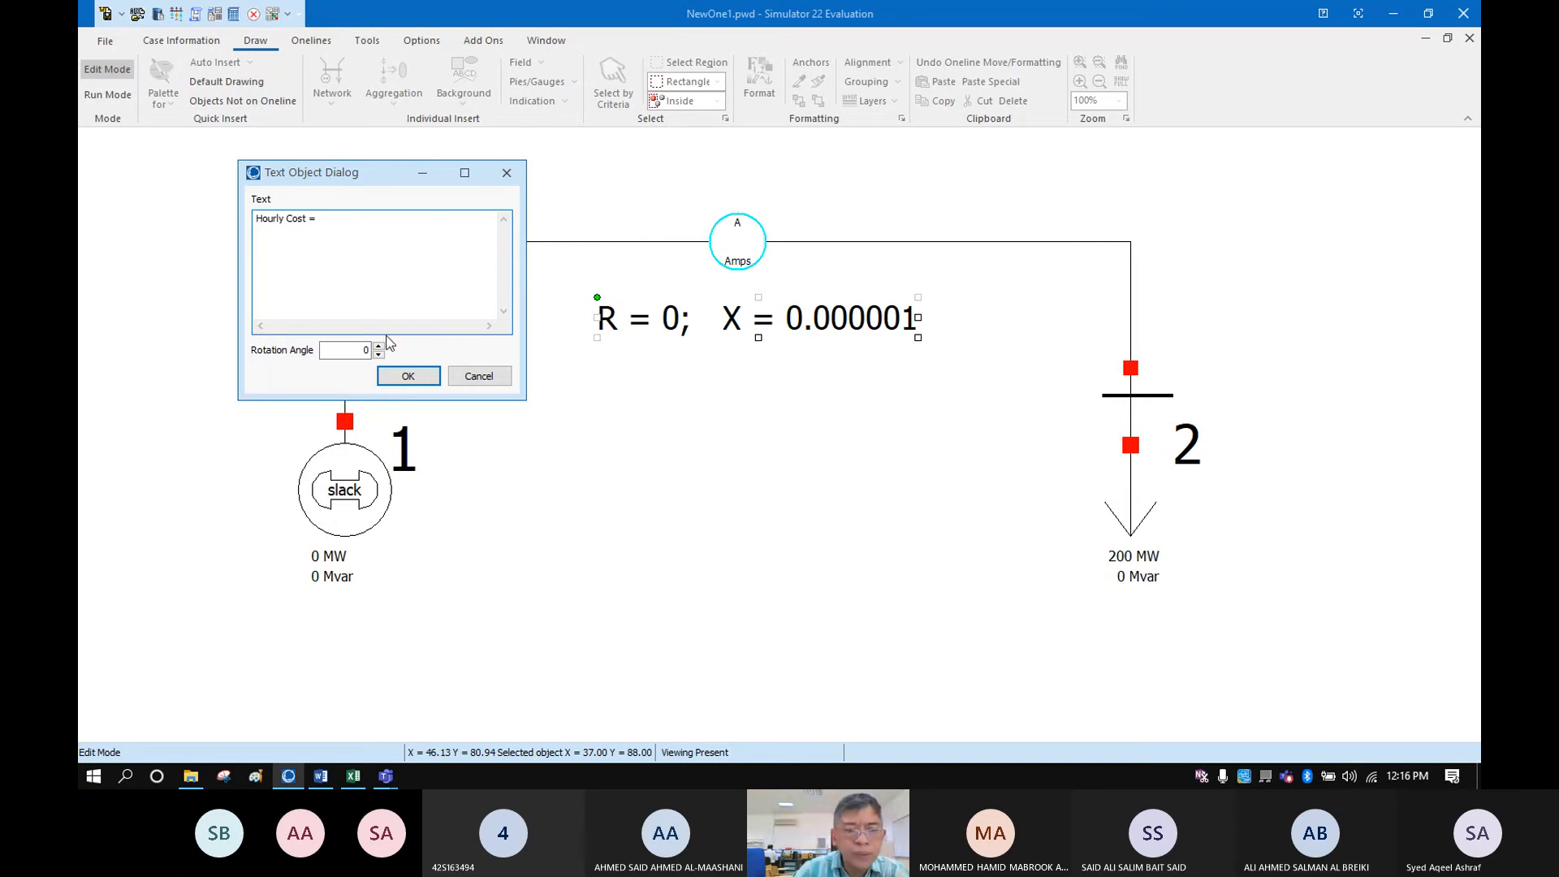
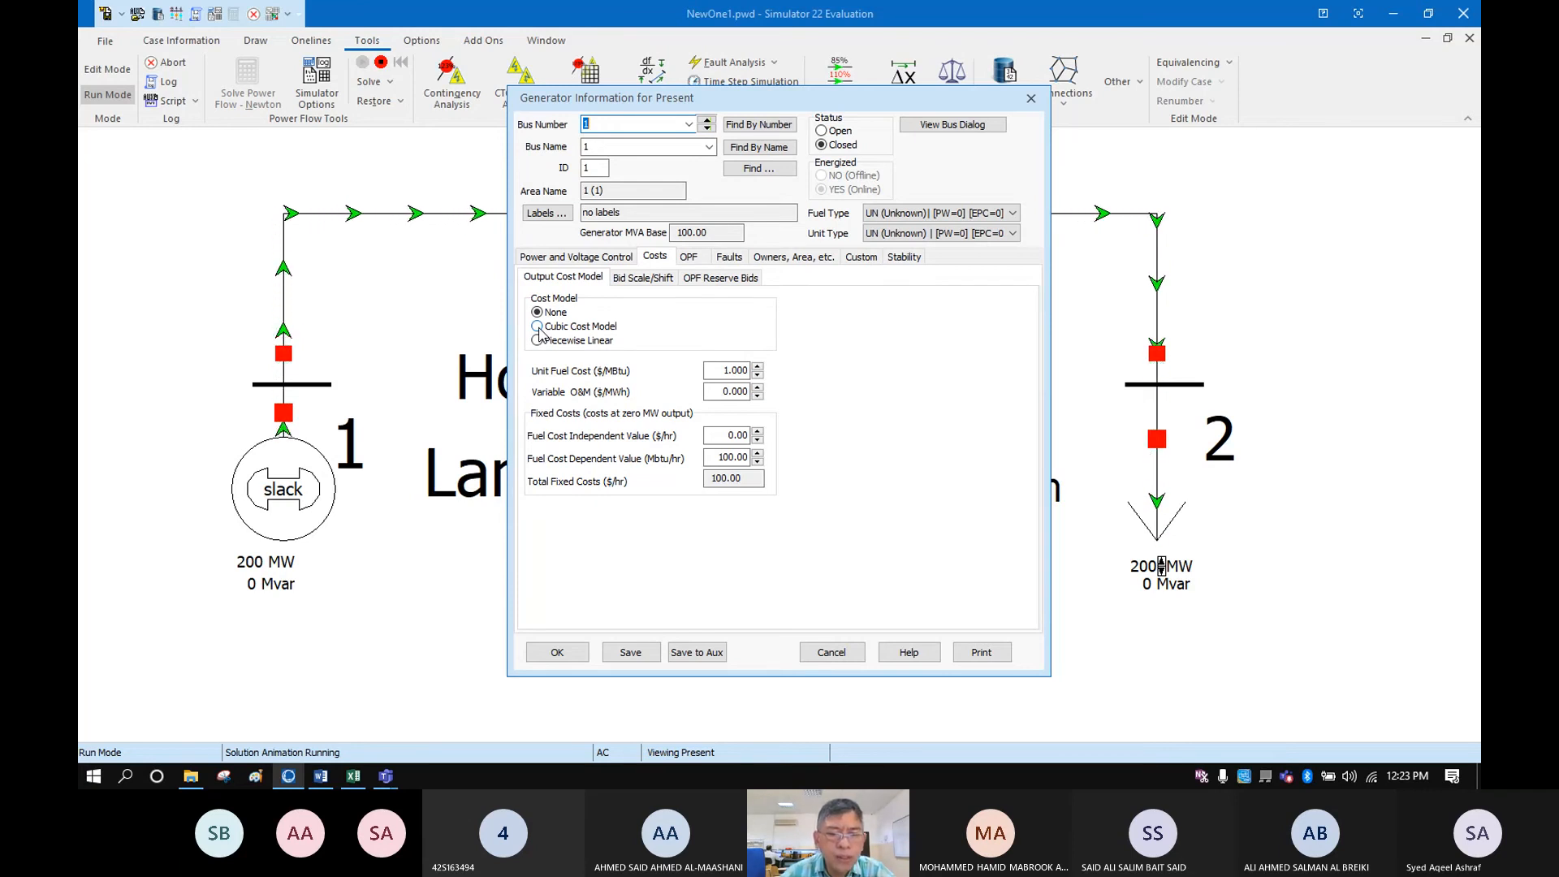
Apply the Cubic Cost Model to the bus 1 generator, checking its coefficients against the cost formula in the Experiment 2 Word document
click(537, 326)
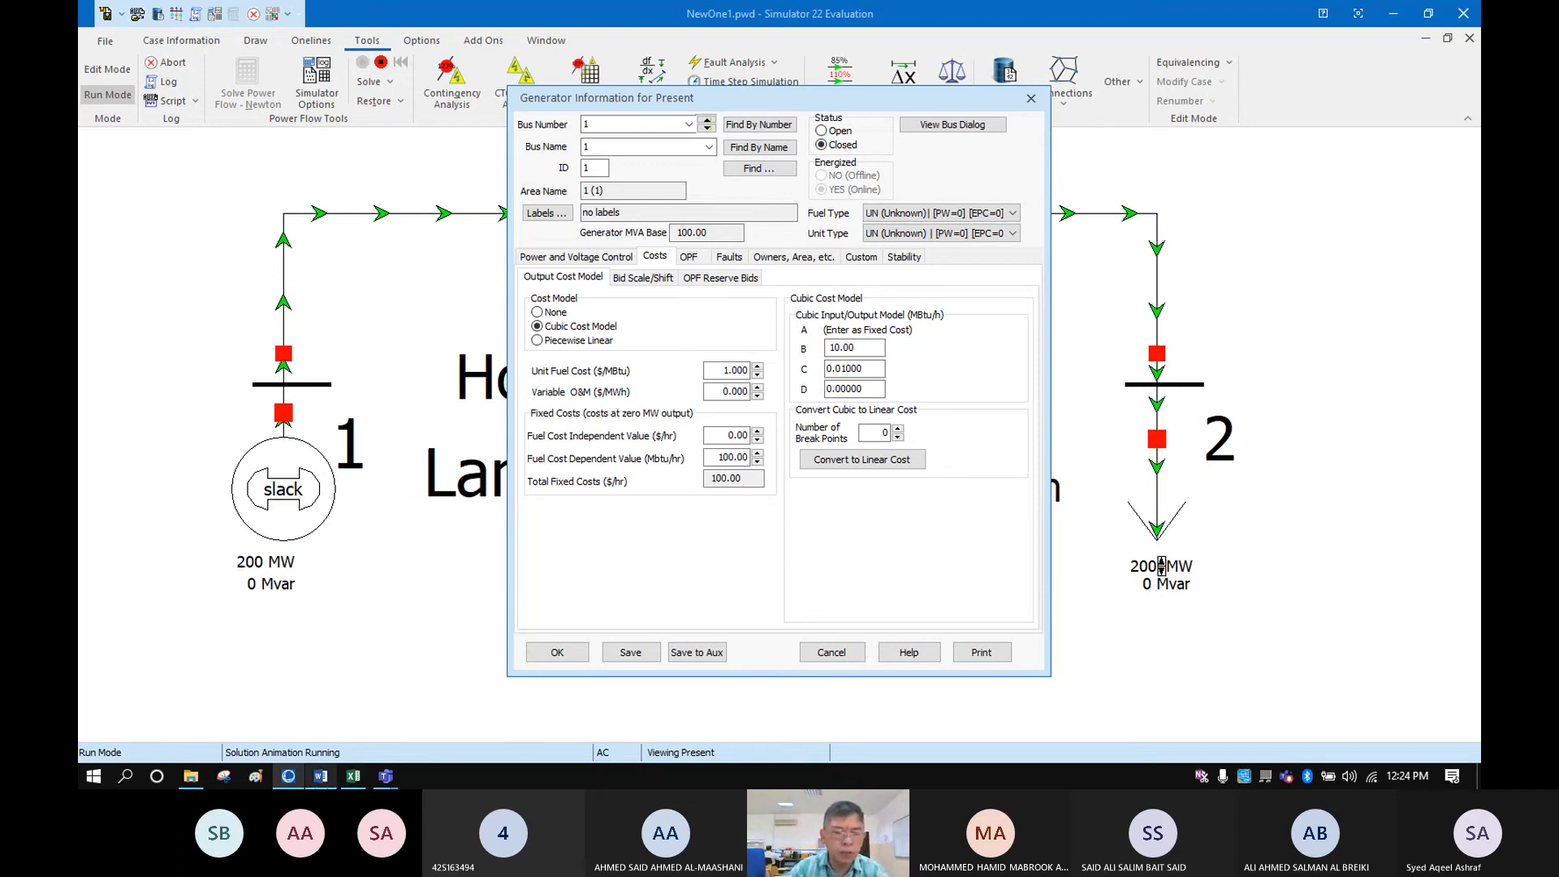
click(325, 784)
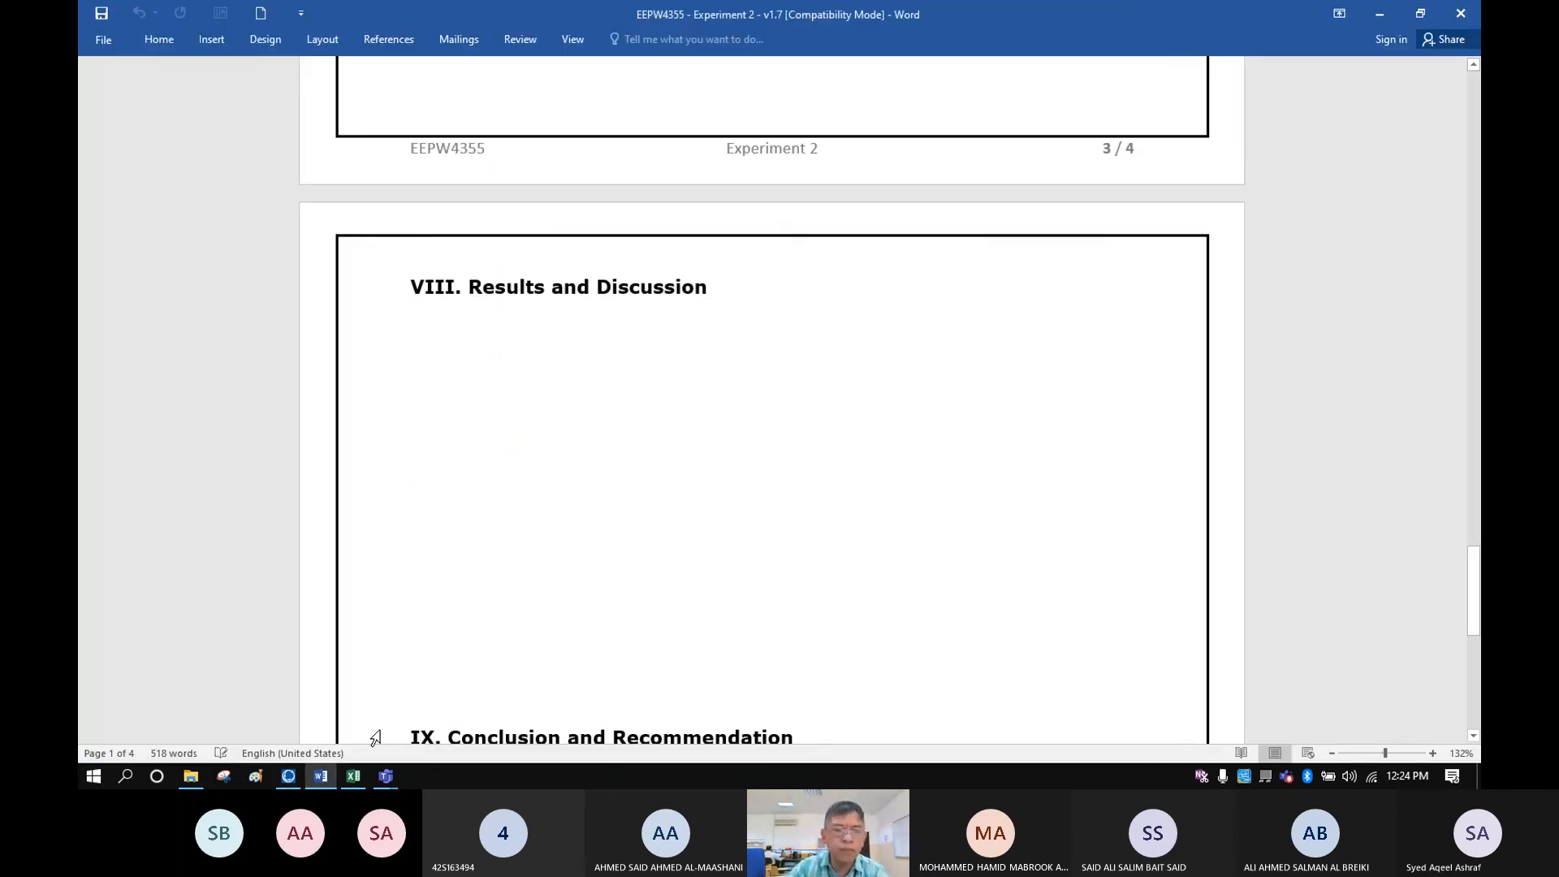
scroll(513, 619, up, 3)
scroll(514, 618, up, 8)
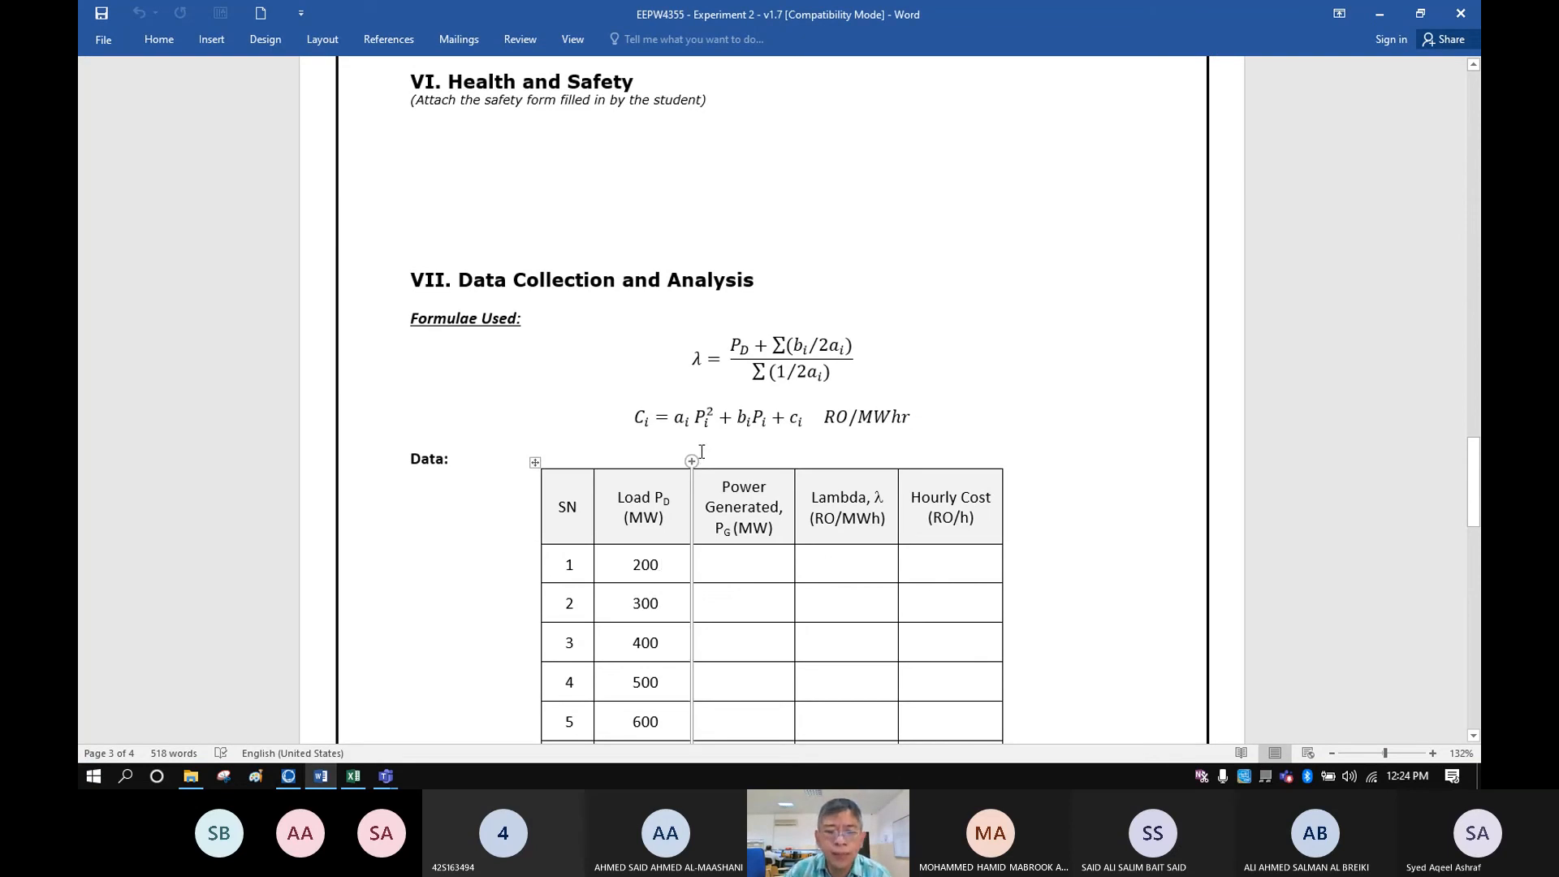
click(683, 415)
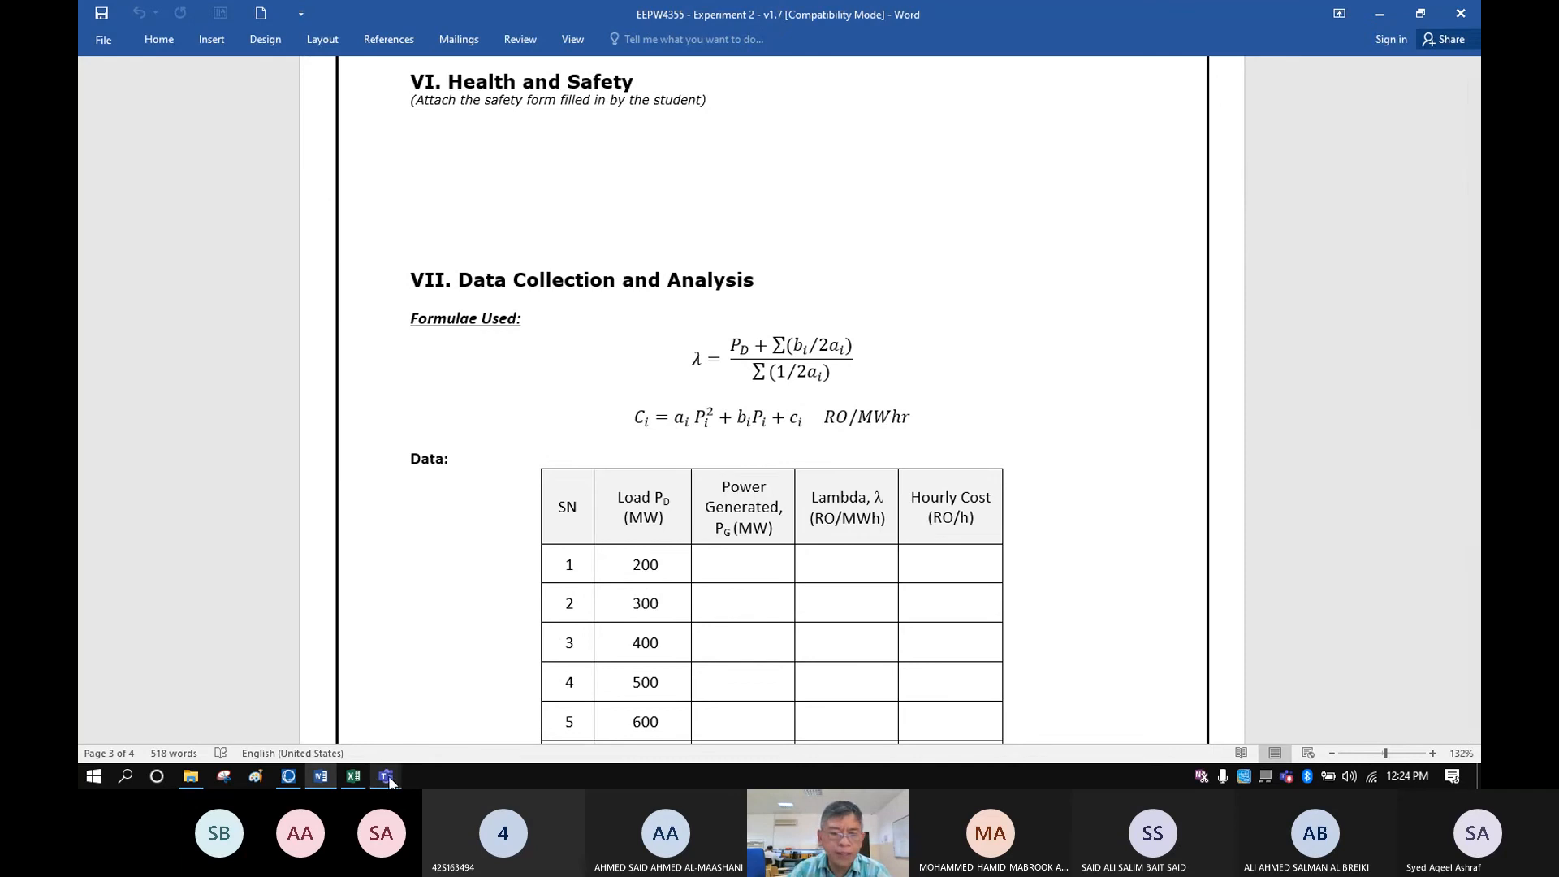
mouse_move(334, 776)
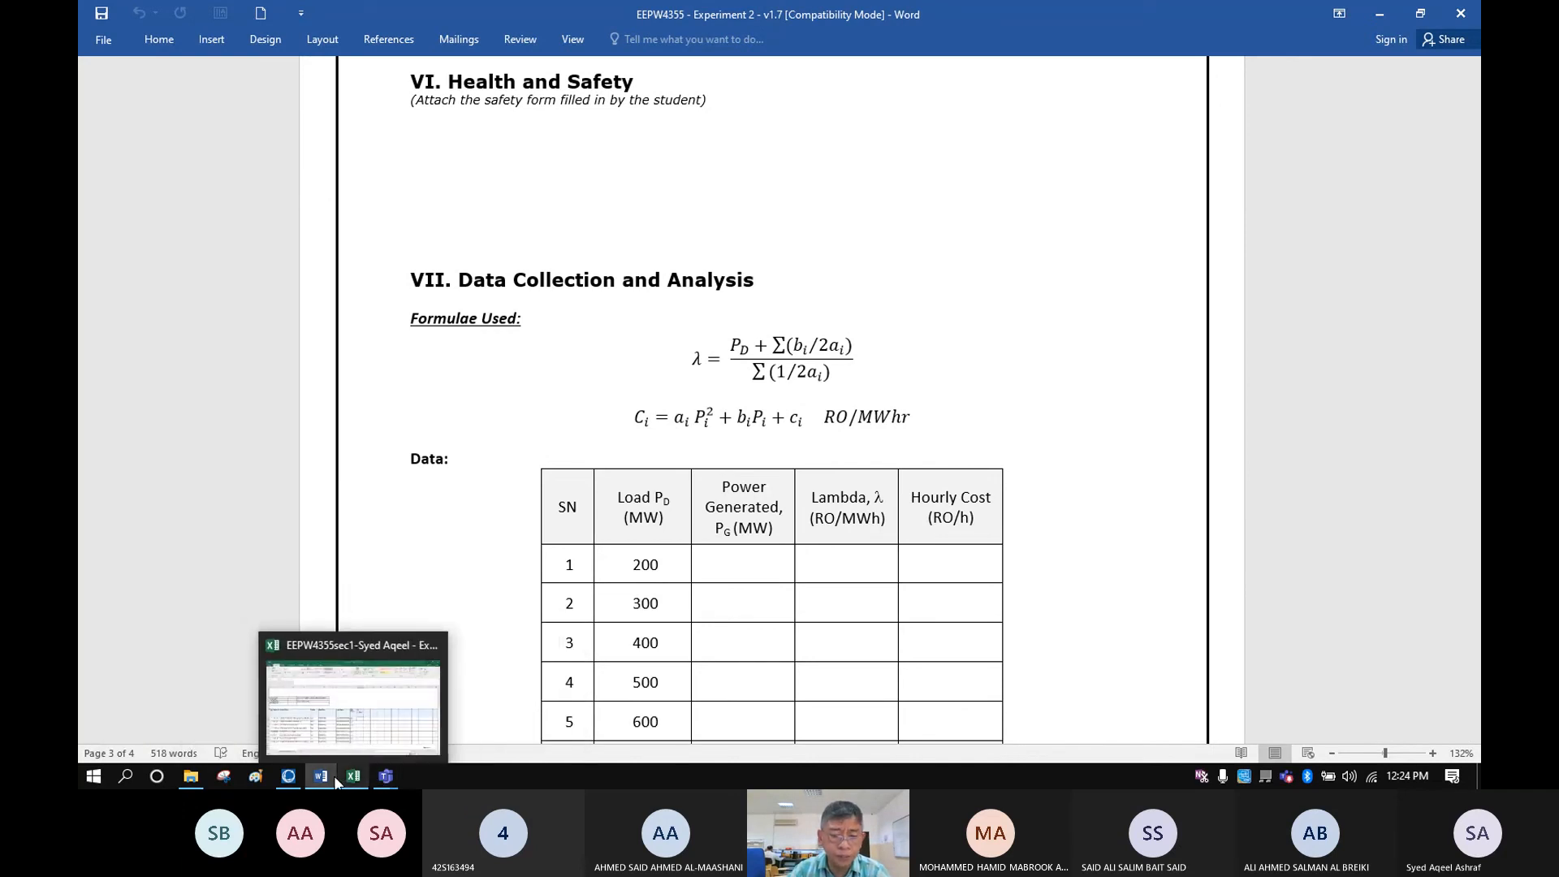
click(288, 778)
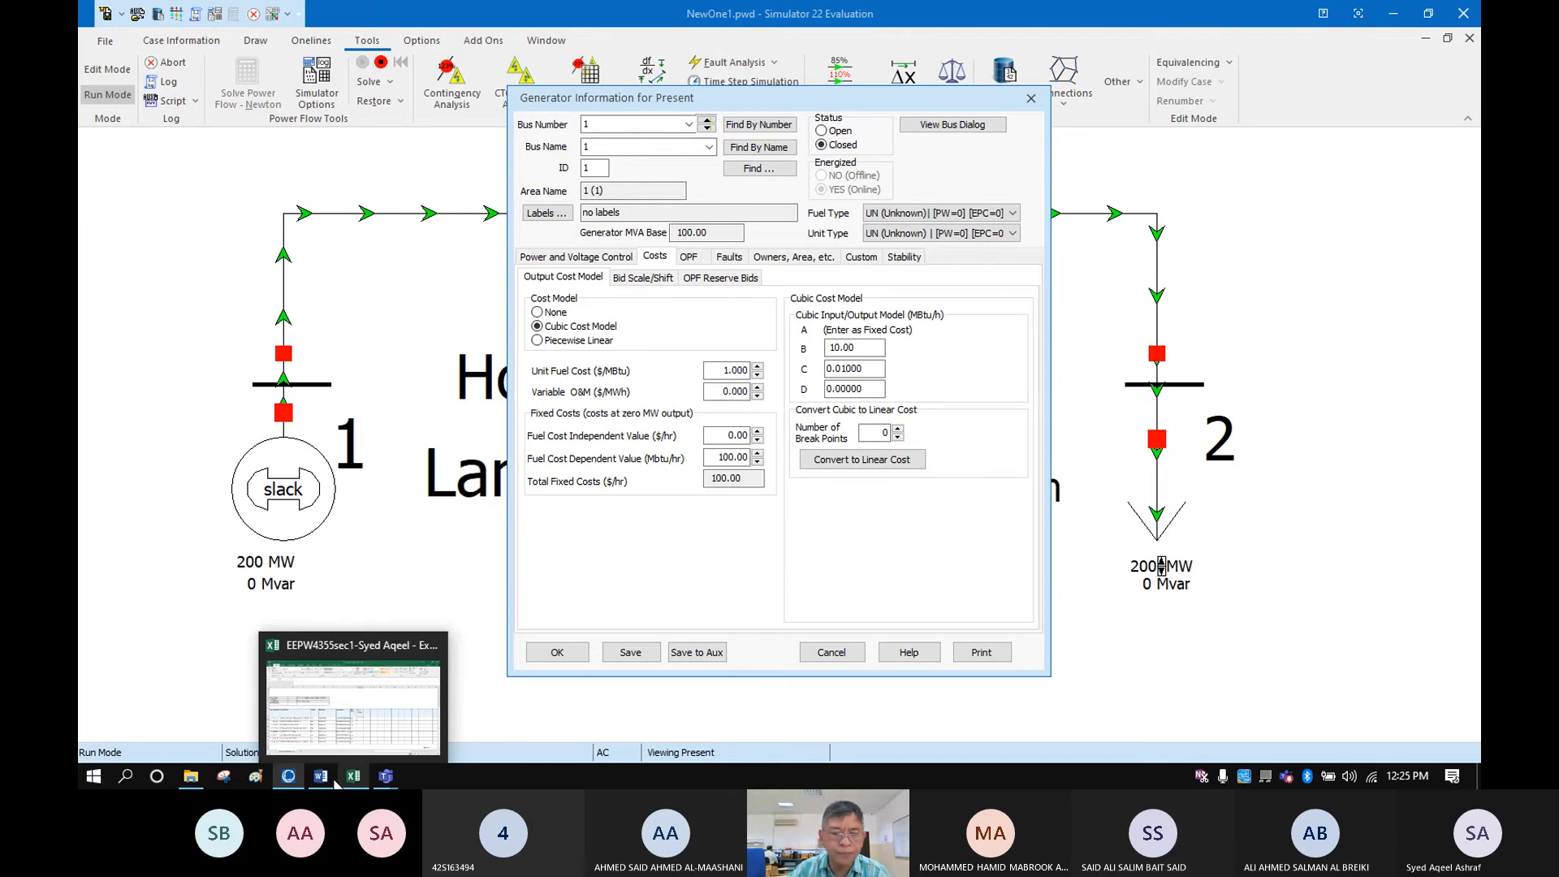
click(321, 781)
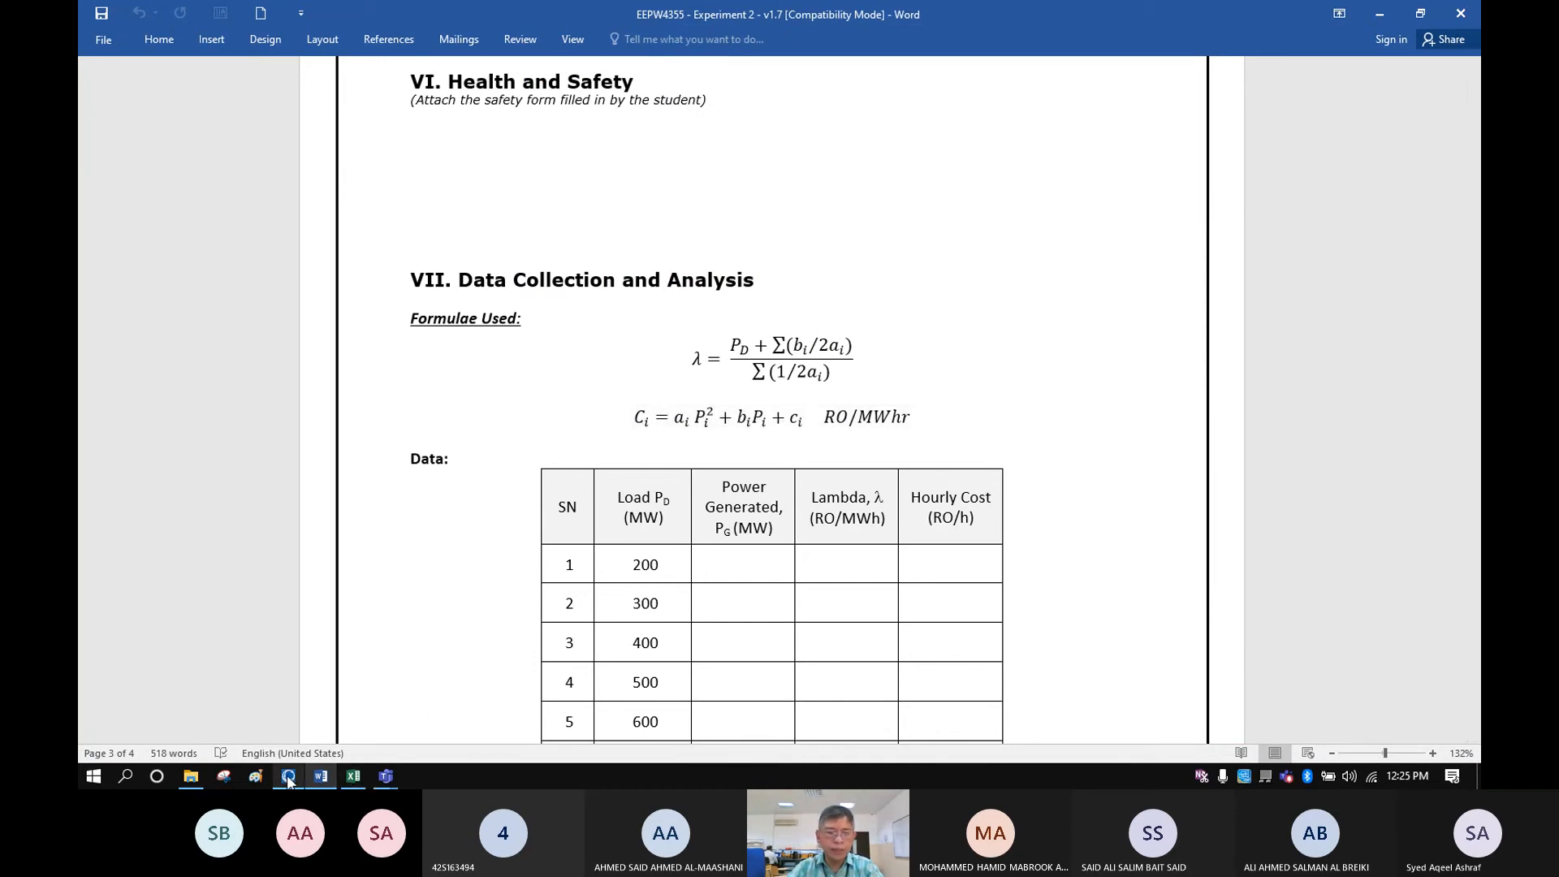
click(385, 682)
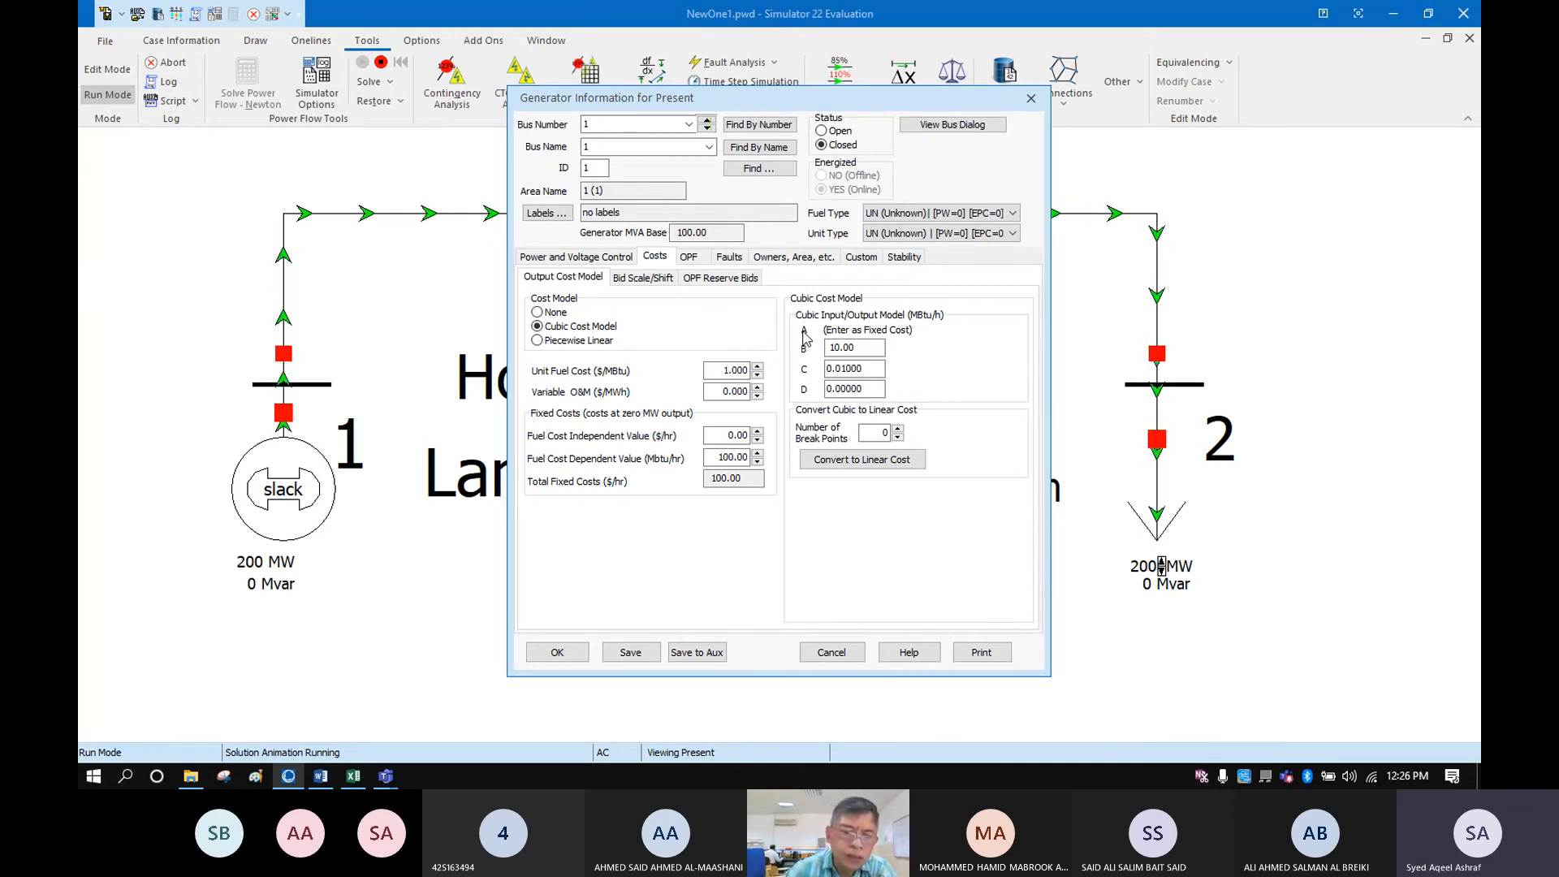
click(558, 653)
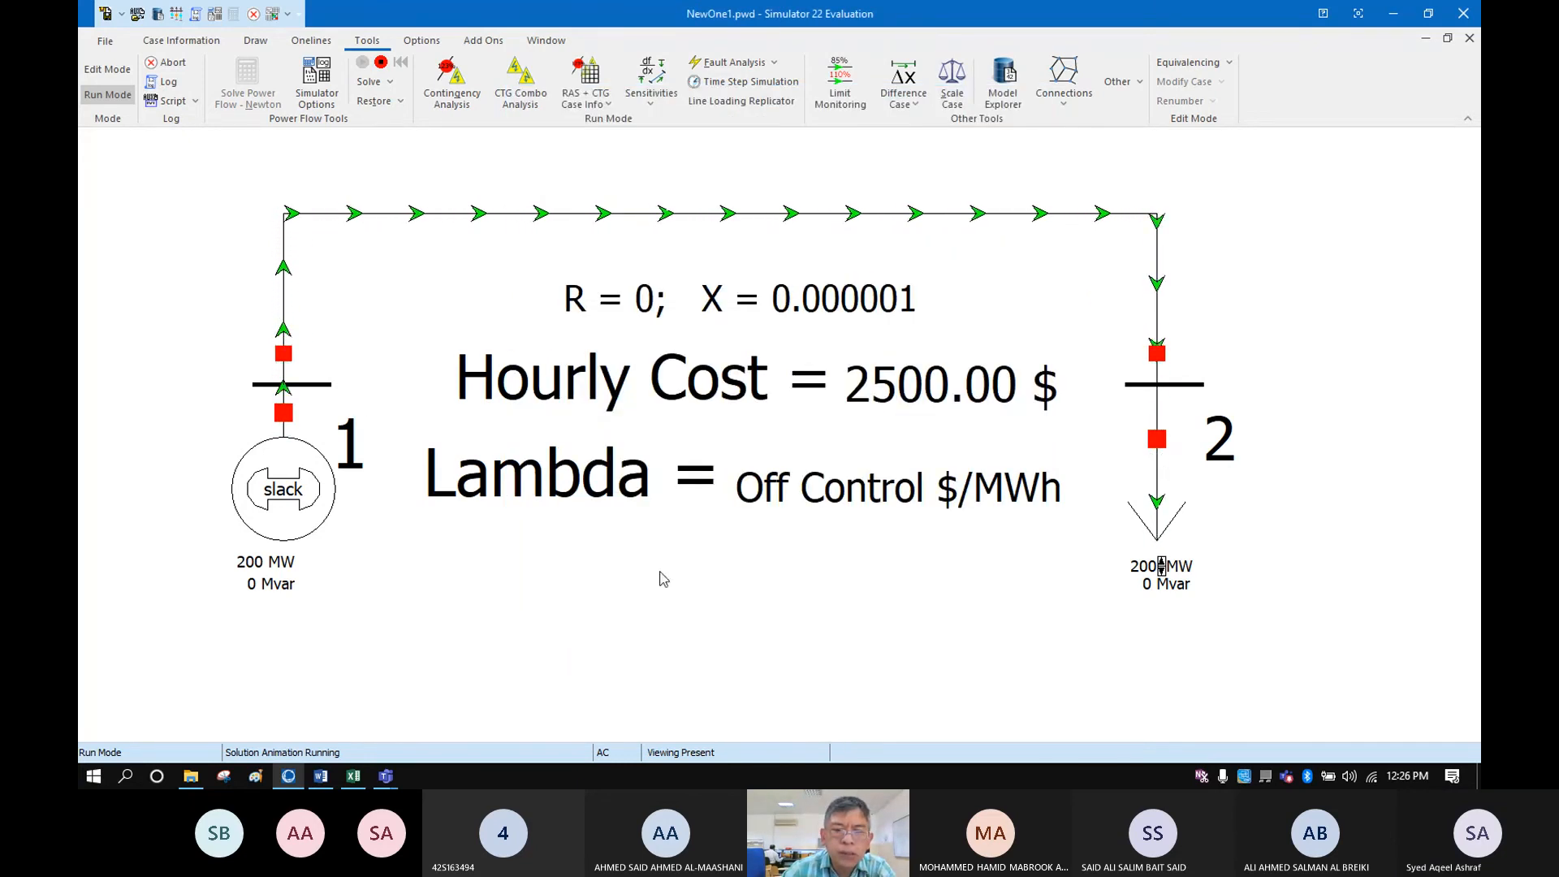